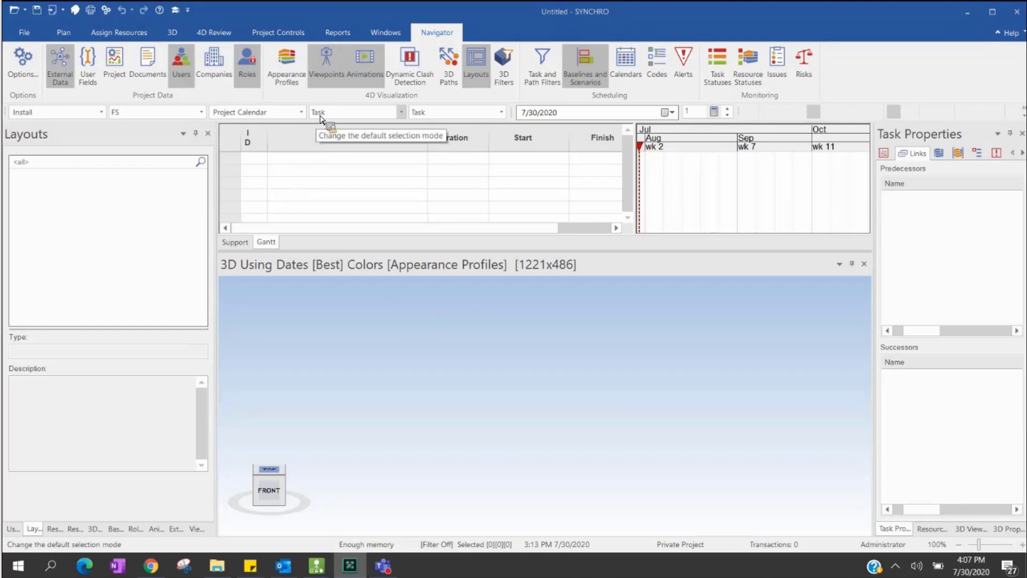
# - Open the recent project Training Building Assigned 2.sp and switch to the Plan ribbon
pyautogui.click(26, 33)
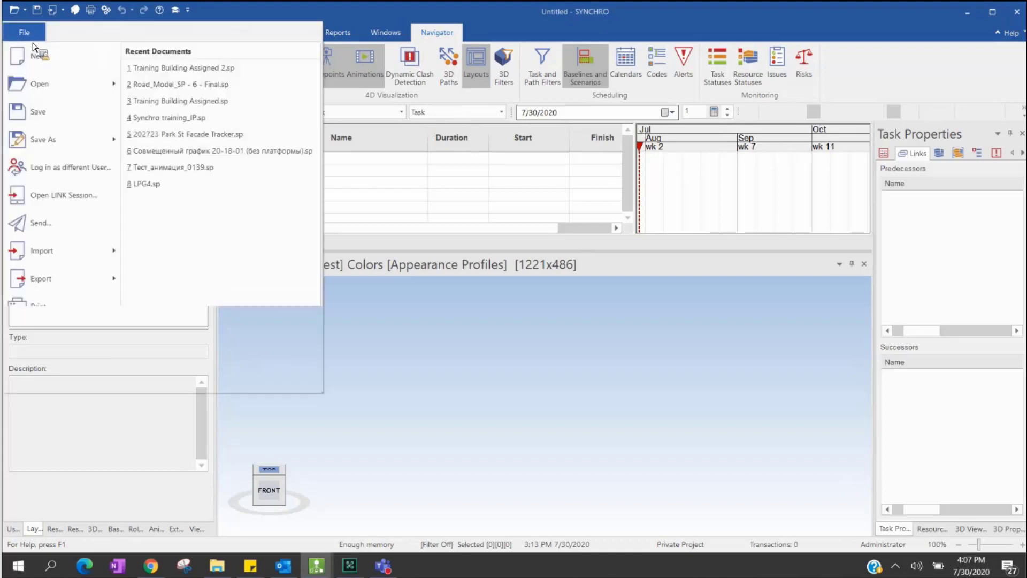
pyautogui.click(183, 68)
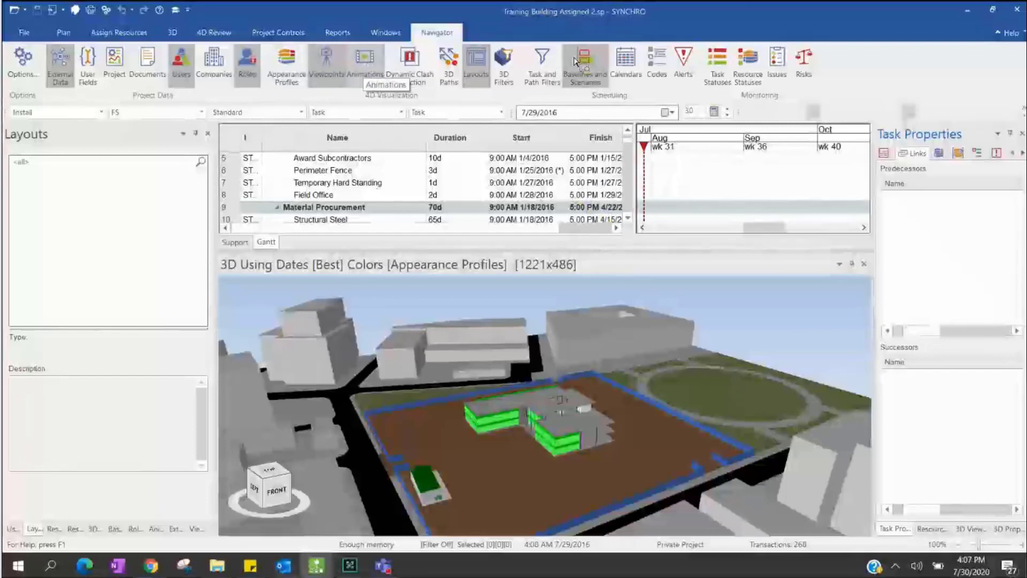
pyautogui.click(66, 38)
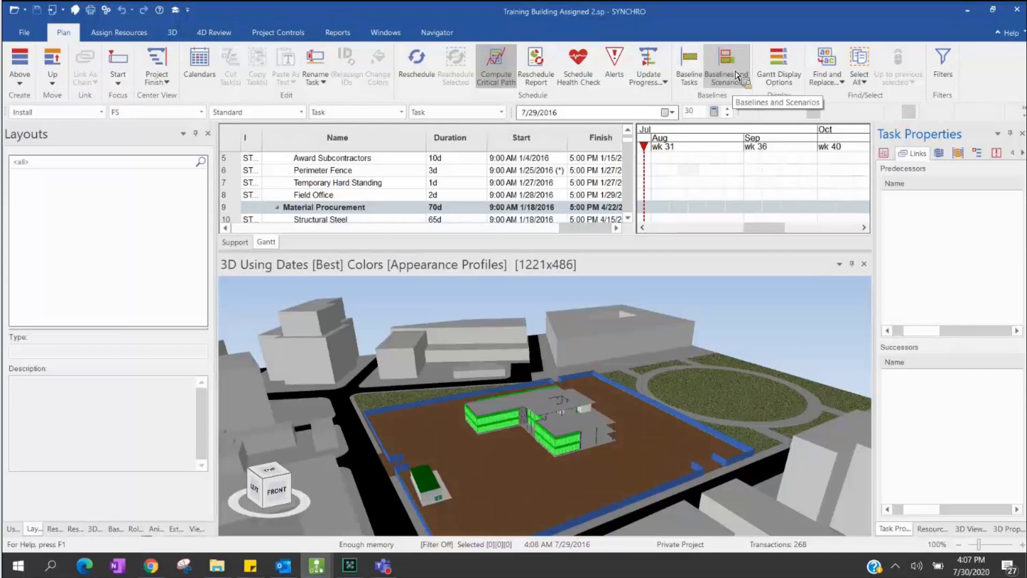
# - Show the Baselines and Scenarios panel and select the Building Permit task at the grid's top
pyautogui.click(738, 76)
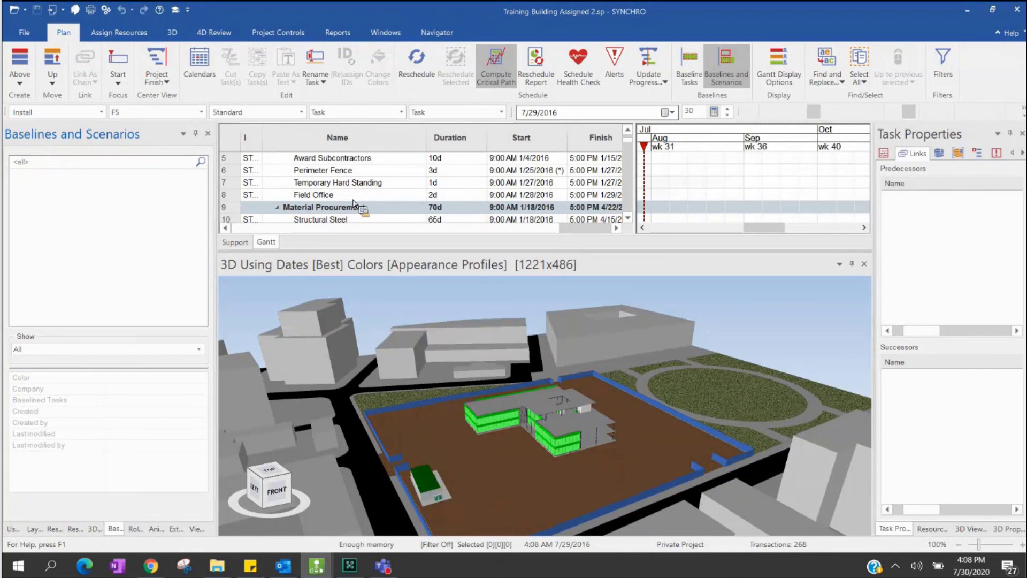
pyautogui.scroll(2, 353, 203)
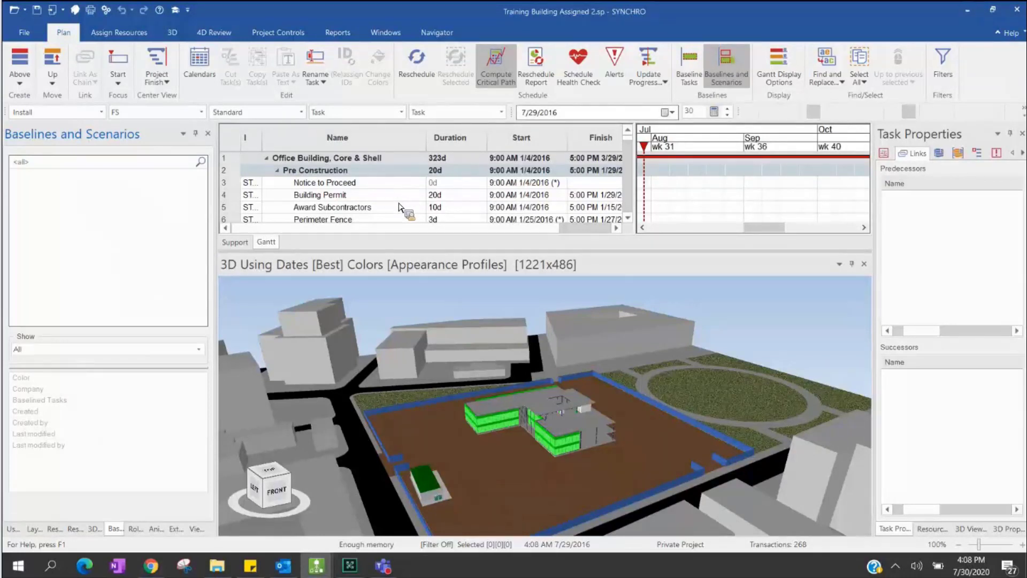
pyautogui.click(398, 199)
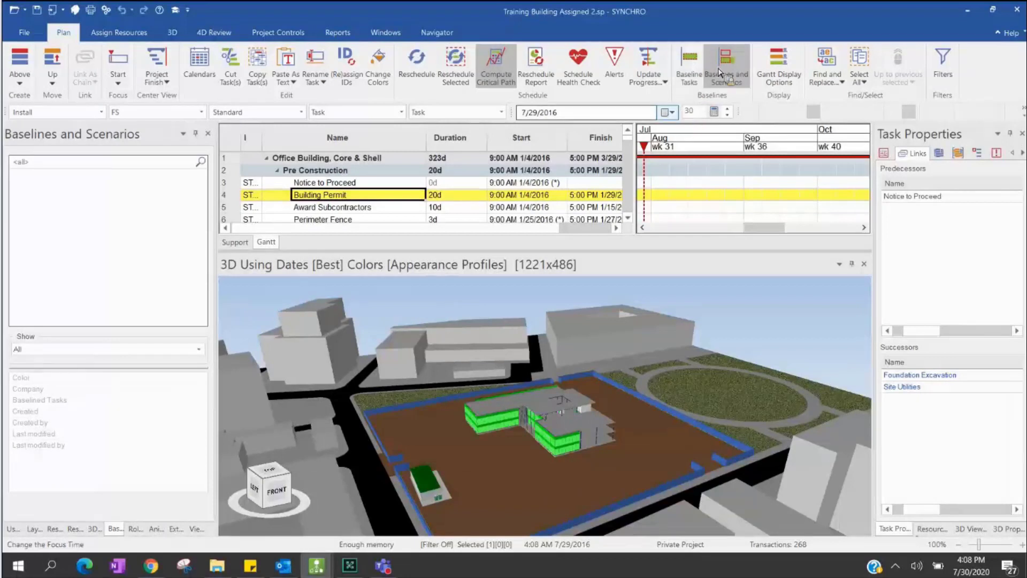
pyautogui.click(691, 60)
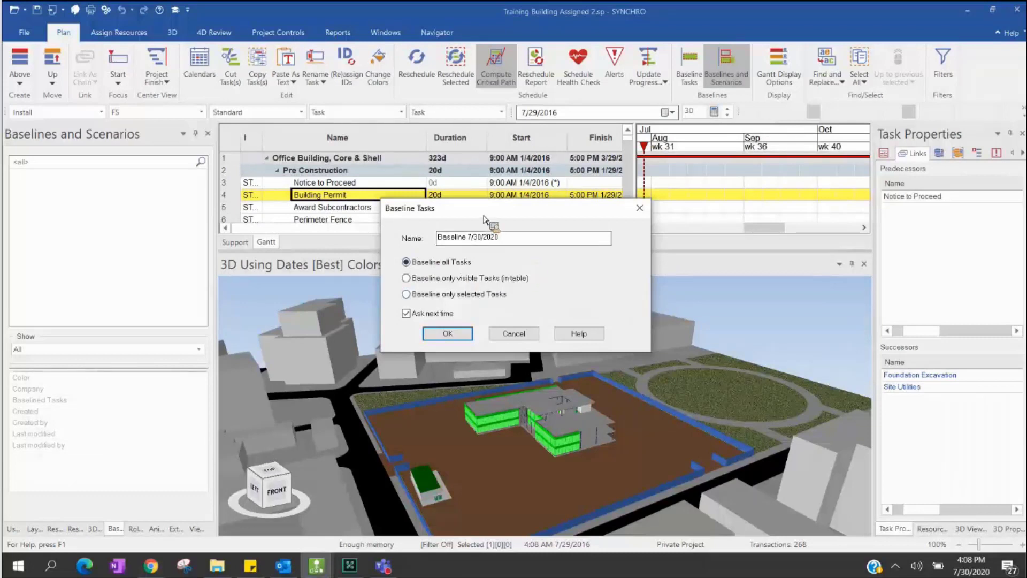
pyautogui.click(470, 240)
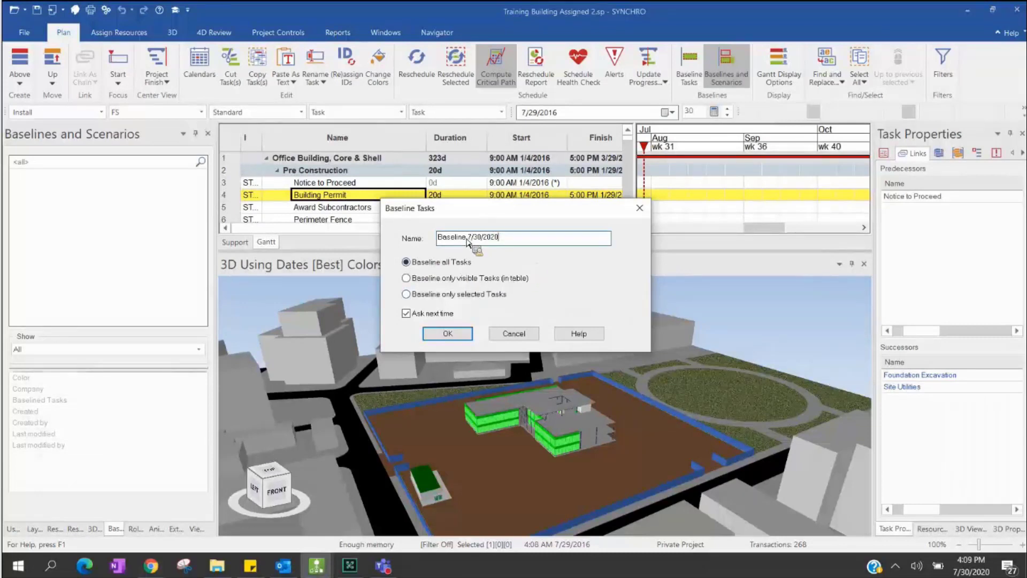
pyautogui.click(468, 238)
pyautogui.click(406, 278)
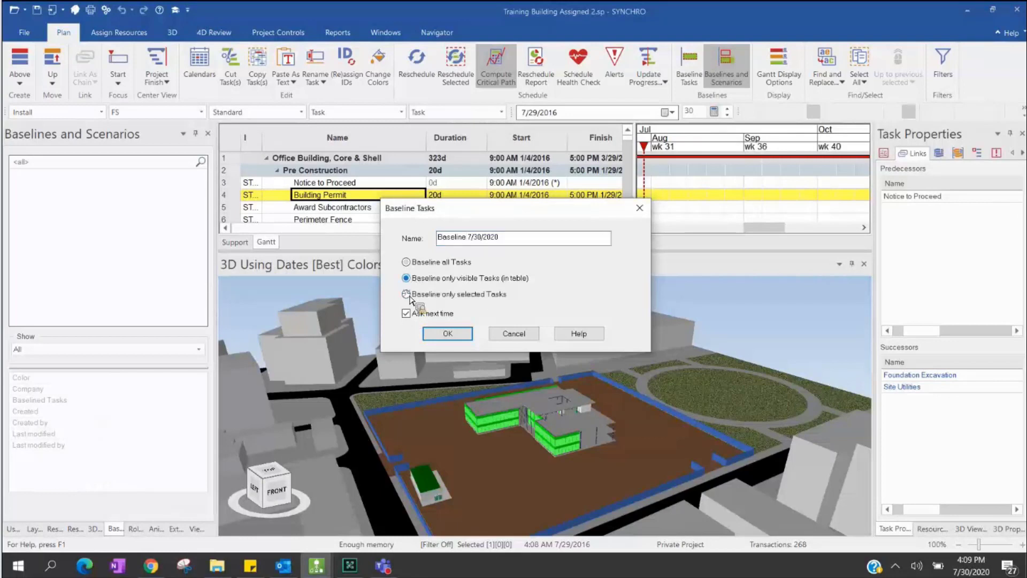
pyautogui.click(465, 266)
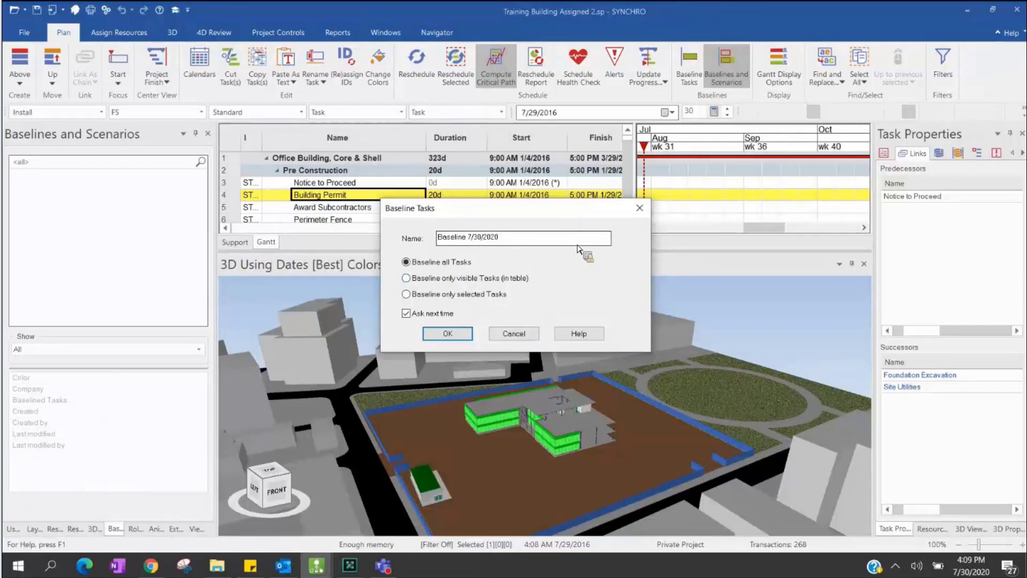
pyautogui.press('Return')
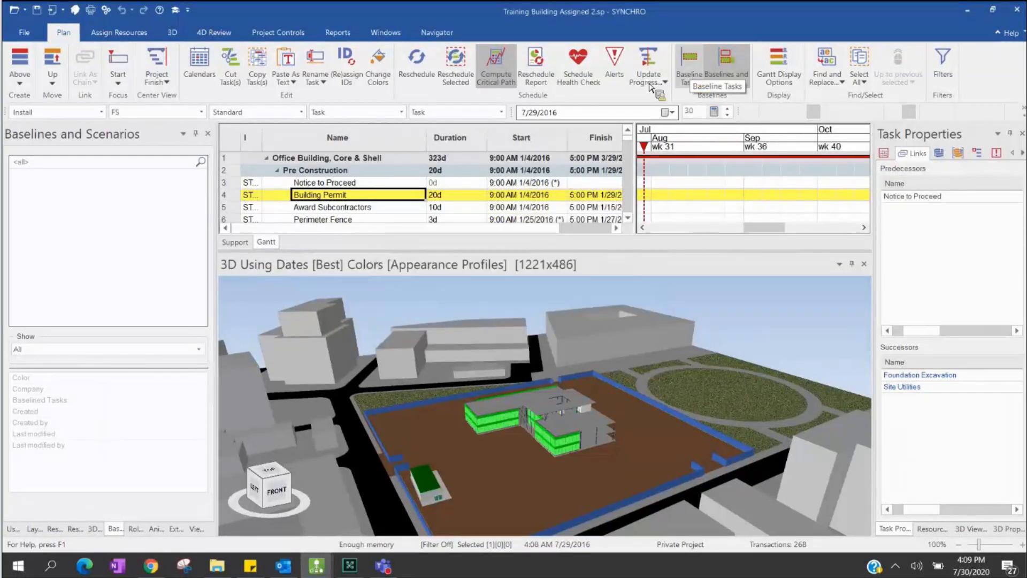
# - Create an all-tasks baseline named 'Baseline 001 7/30/2020'
pyautogui.click(390, 184)
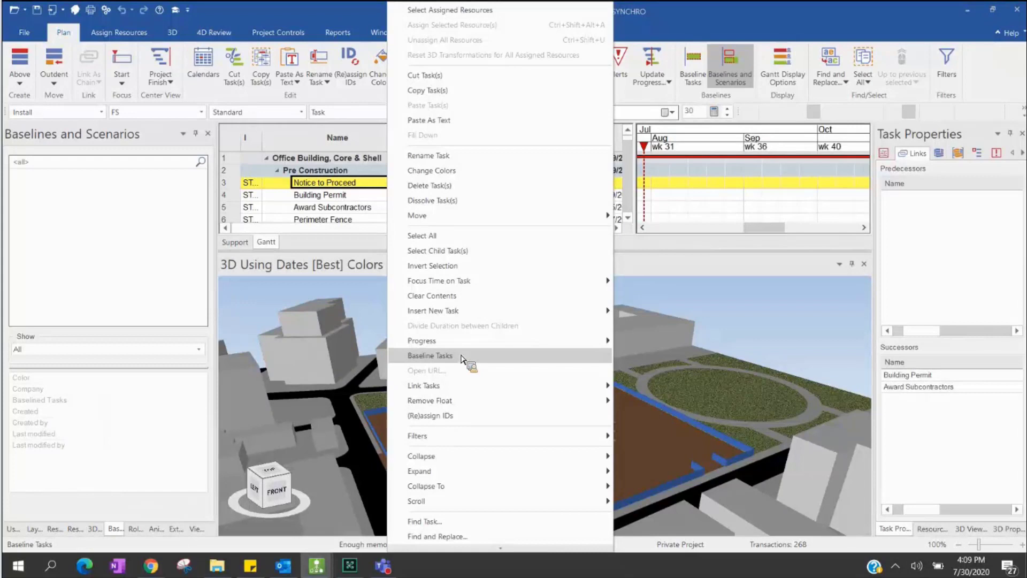
pyautogui.click(456, 356)
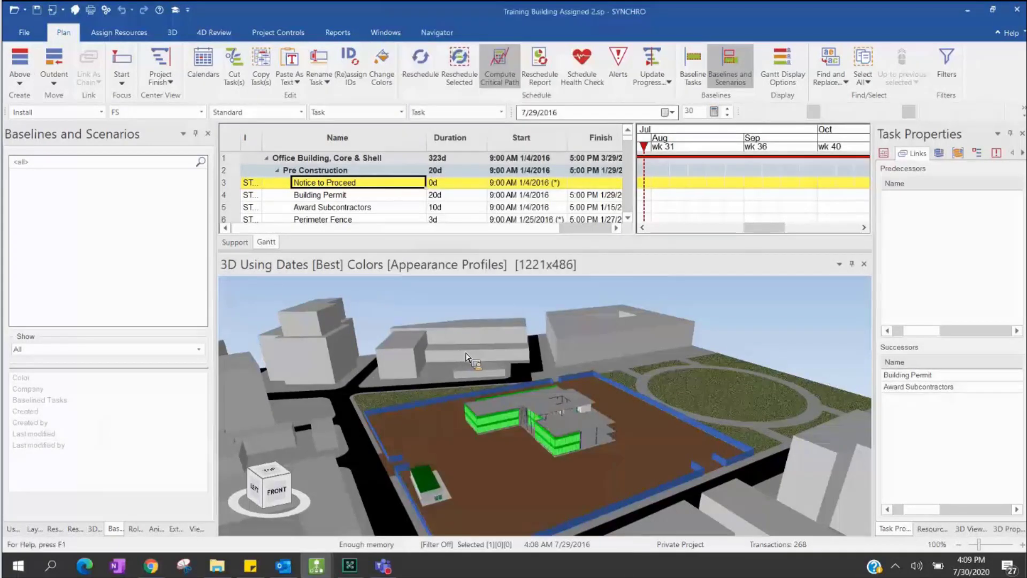
pyautogui.click(470, 243)
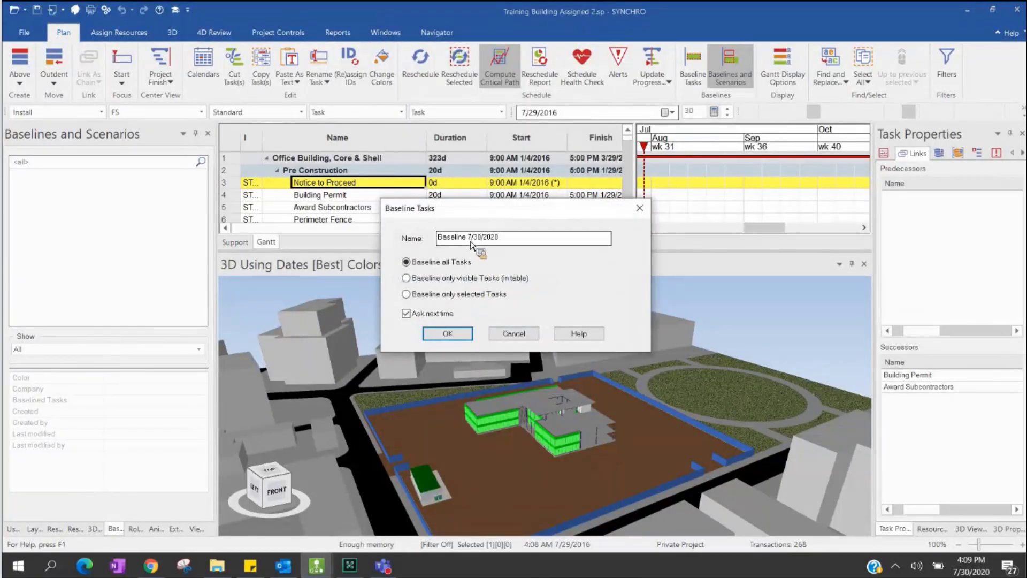
pyautogui.write('0')
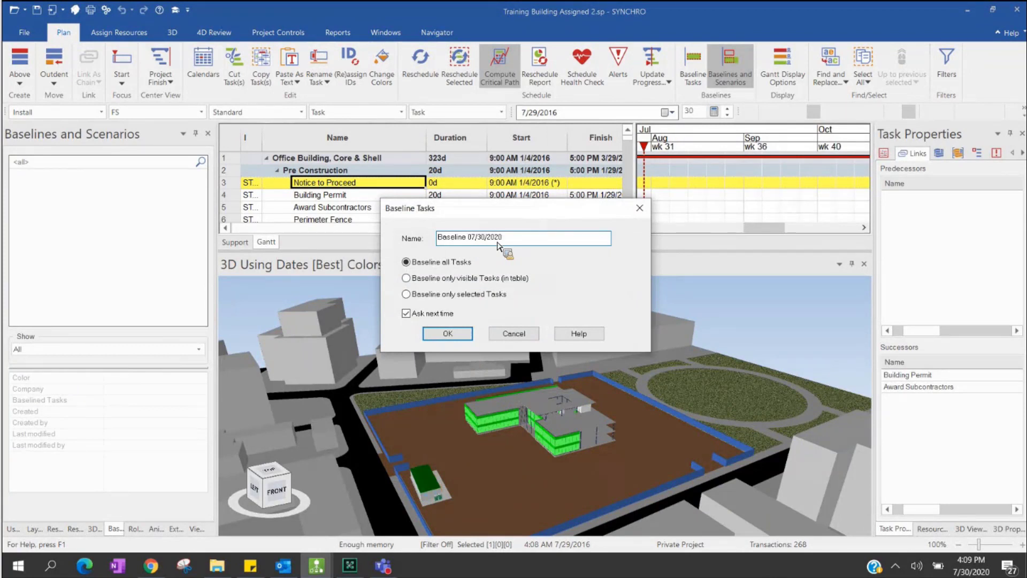
pyautogui.write('01')
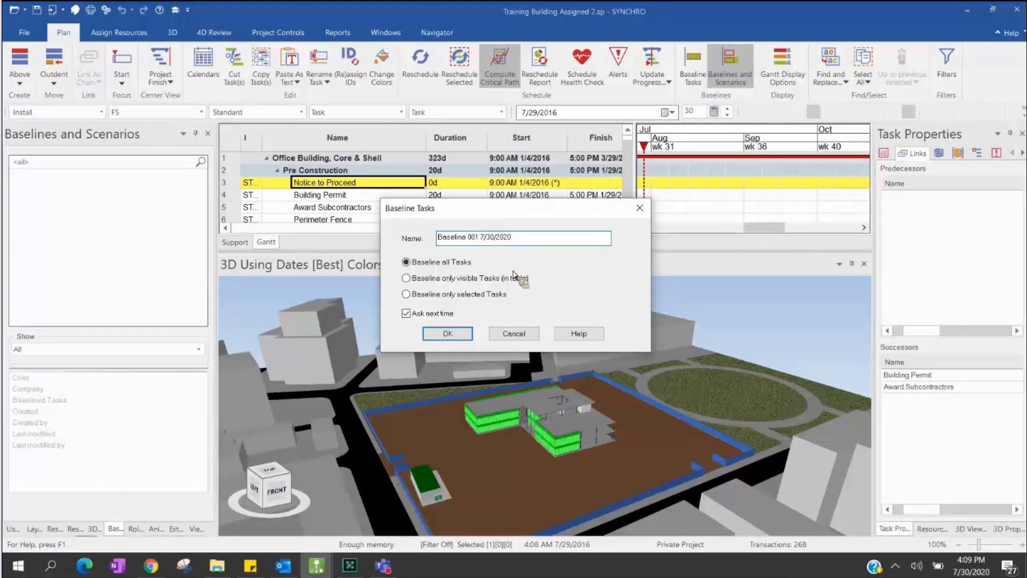
pyautogui.moveTo(482, 239); pyautogui.dragTo(535, 250)
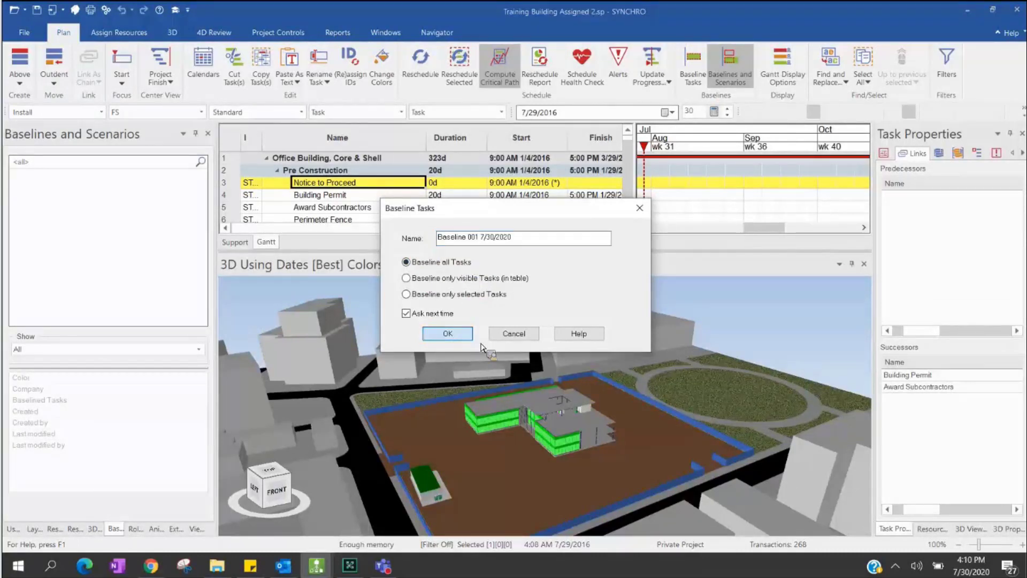
pyautogui.click(457, 336)
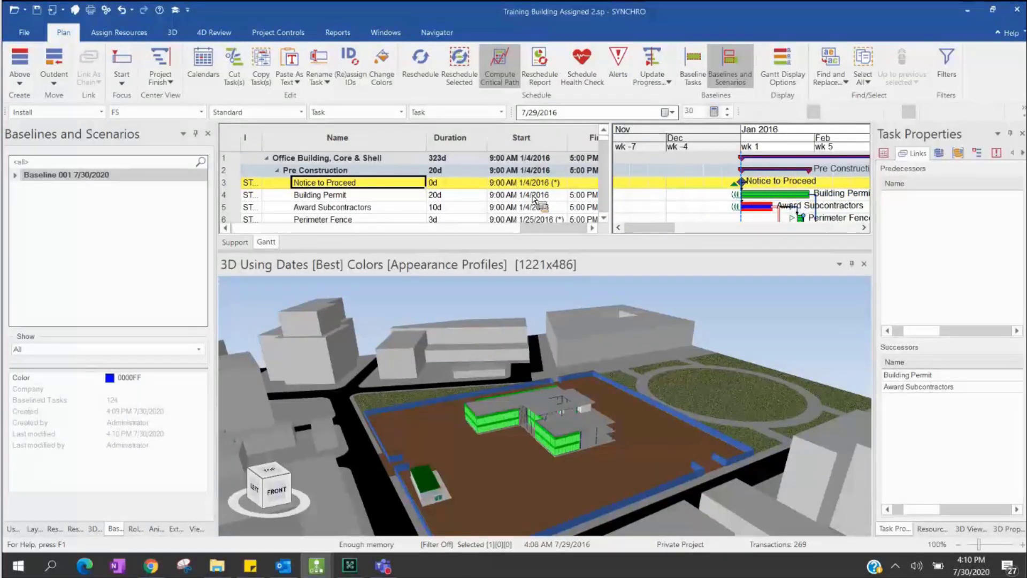
pyautogui.scroll(-3, 533, 198)
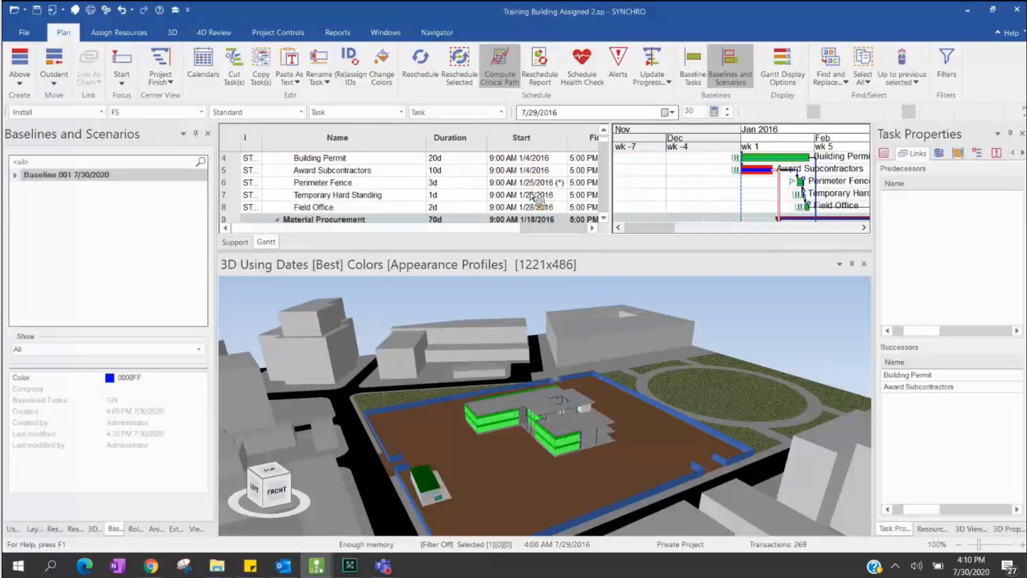
pyautogui.scroll(-3, 533, 198)
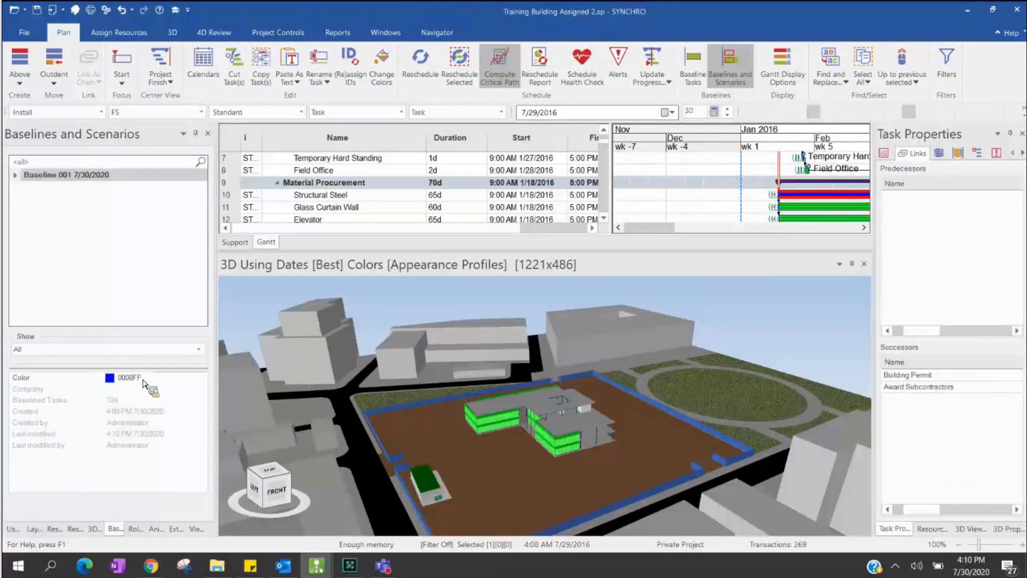
# - Change Baseline 001's colour to royal blue 4169E1 after briefly trying yellow FFFF00
pyautogui.click(201, 378)
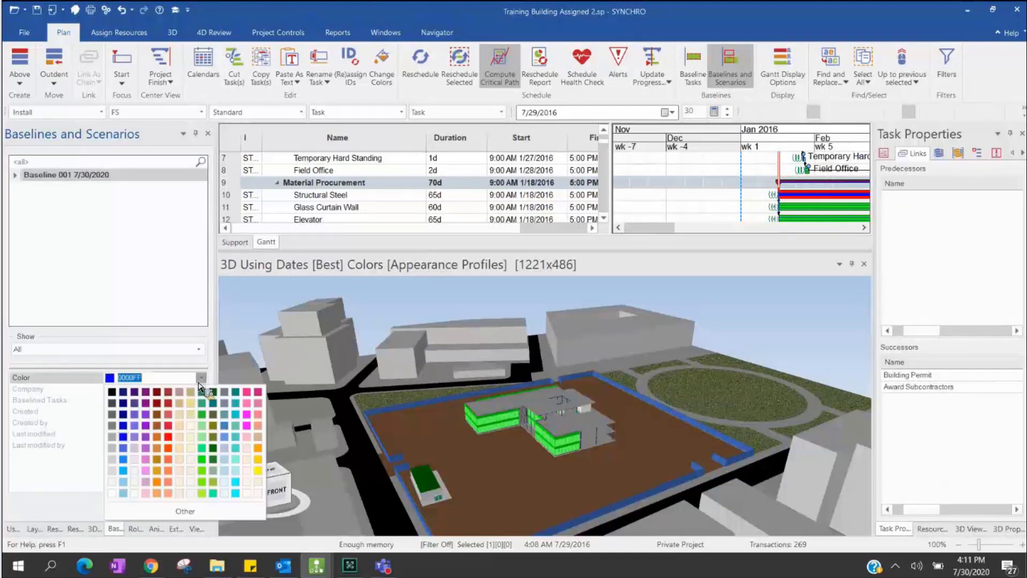
pyautogui.click(257, 470)
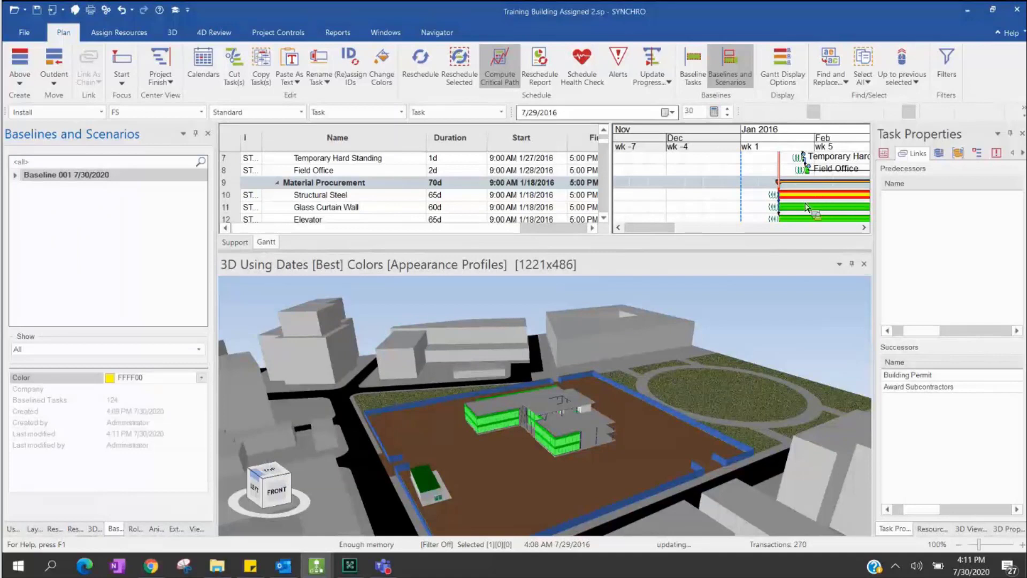
pyautogui.click(202, 378)
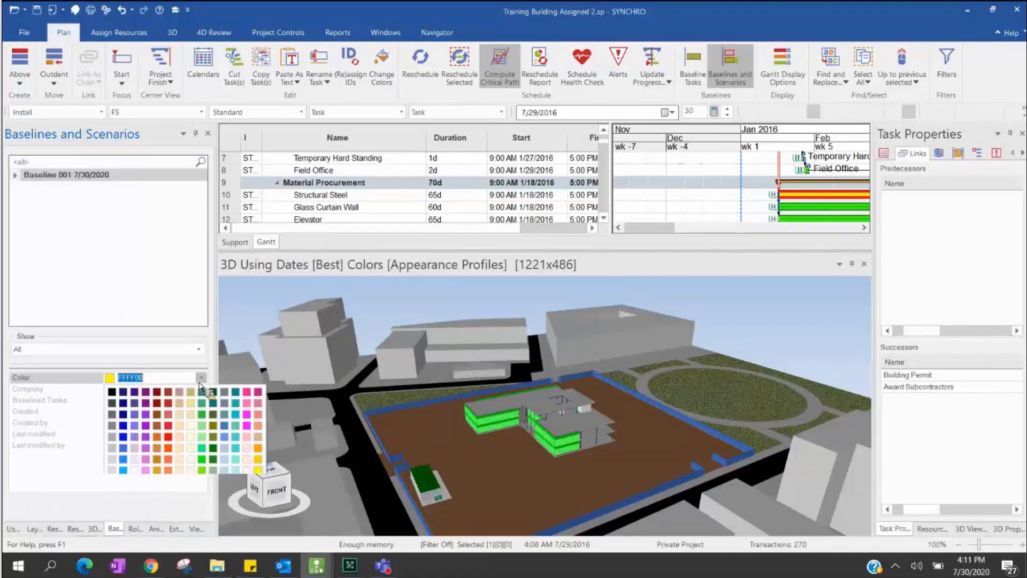
pyautogui.click(124, 448)
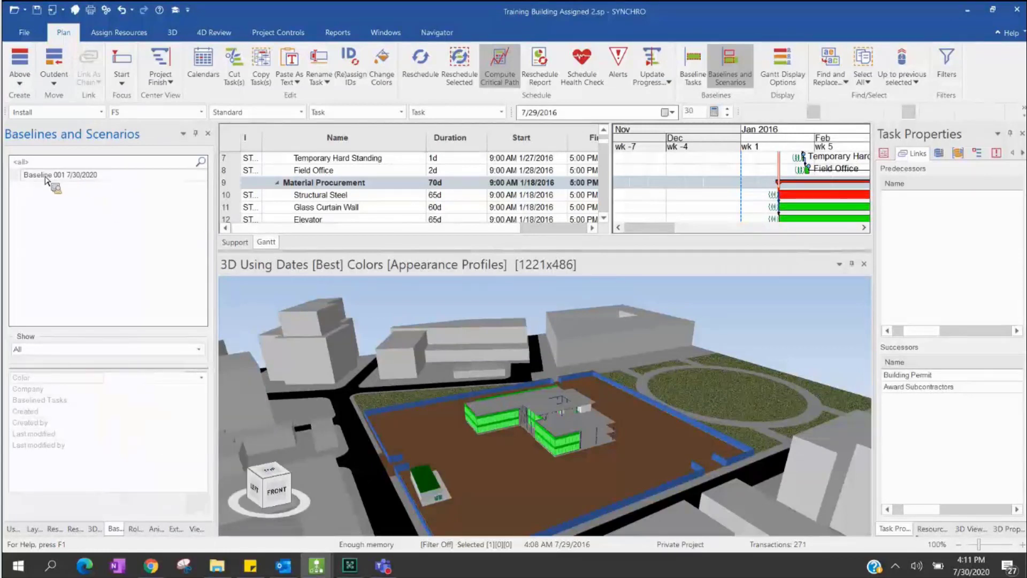
pyautogui.moveTo(45, 179); pyautogui.dragTo(166, 224)
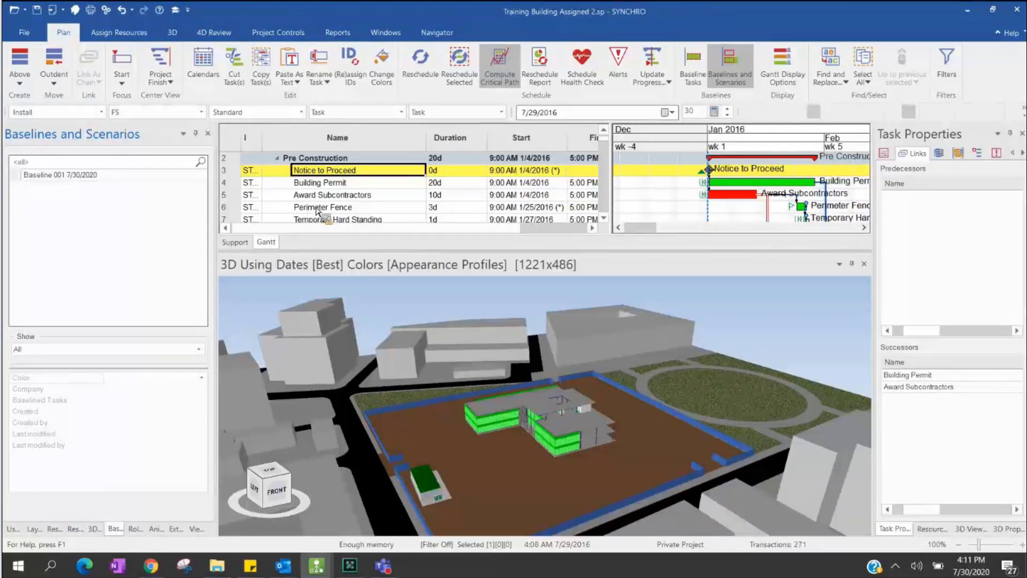
# - Set Building Permit's duration to 30 days, then check its successor Foundation Excavation
pyautogui.click(105, 177)
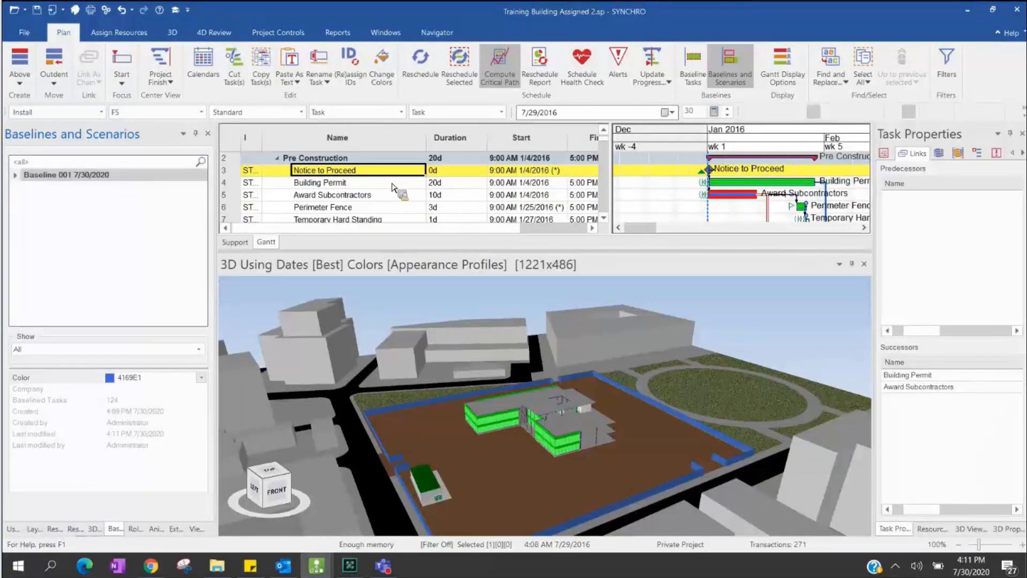
pyautogui.click(392, 186)
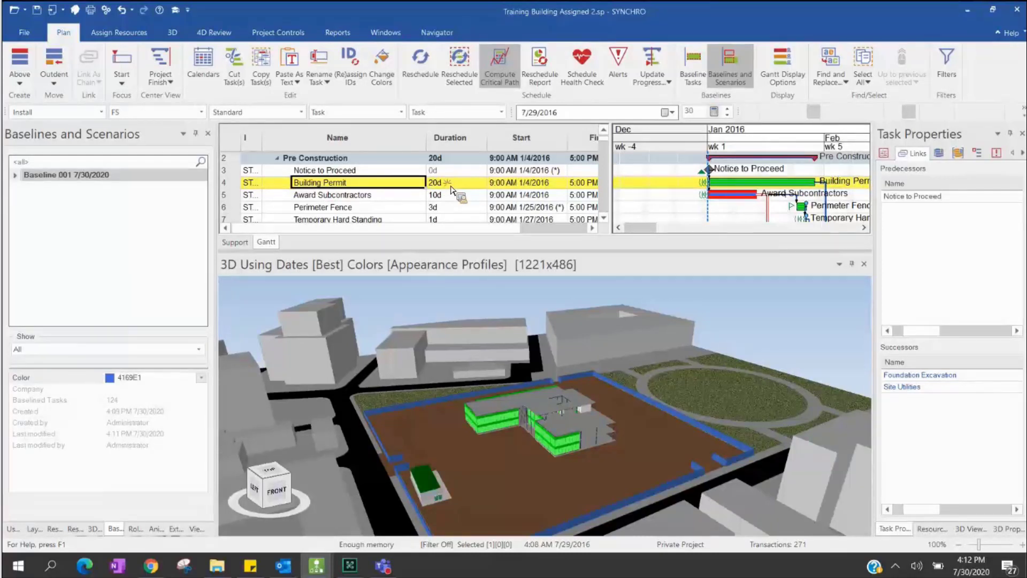
pyautogui.click(452, 185)
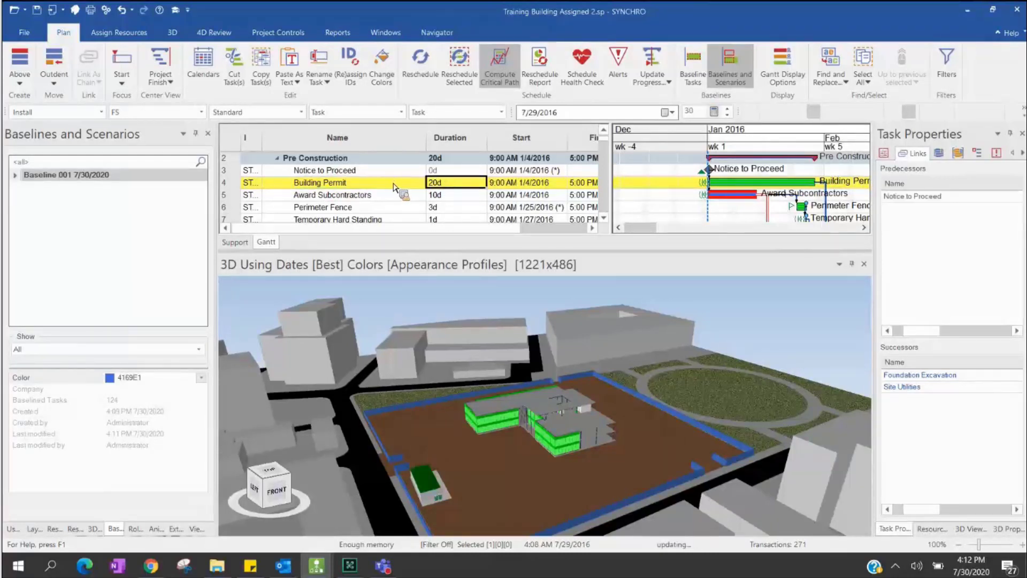
pyautogui.write('30')
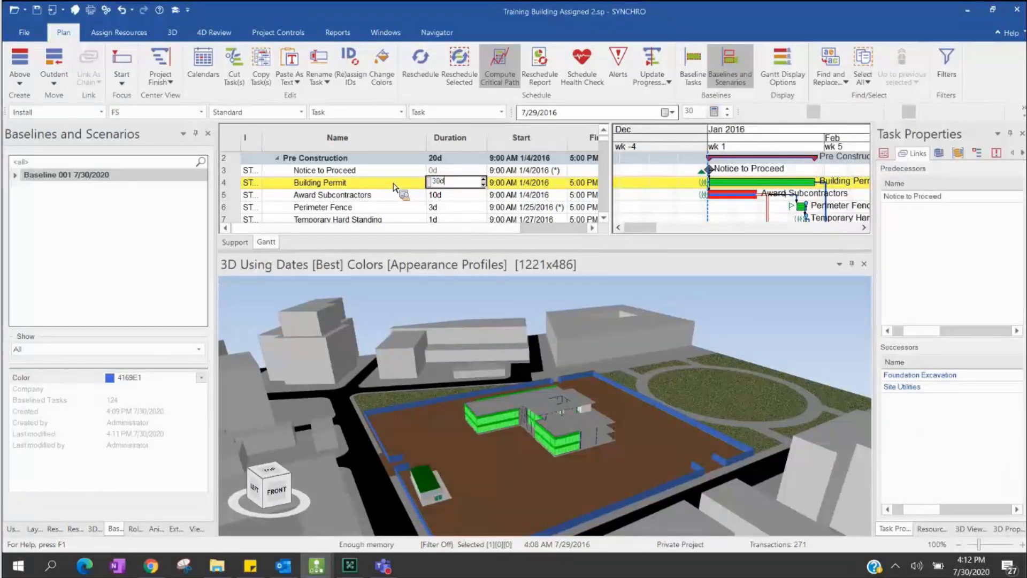
pyautogui.press('Return')
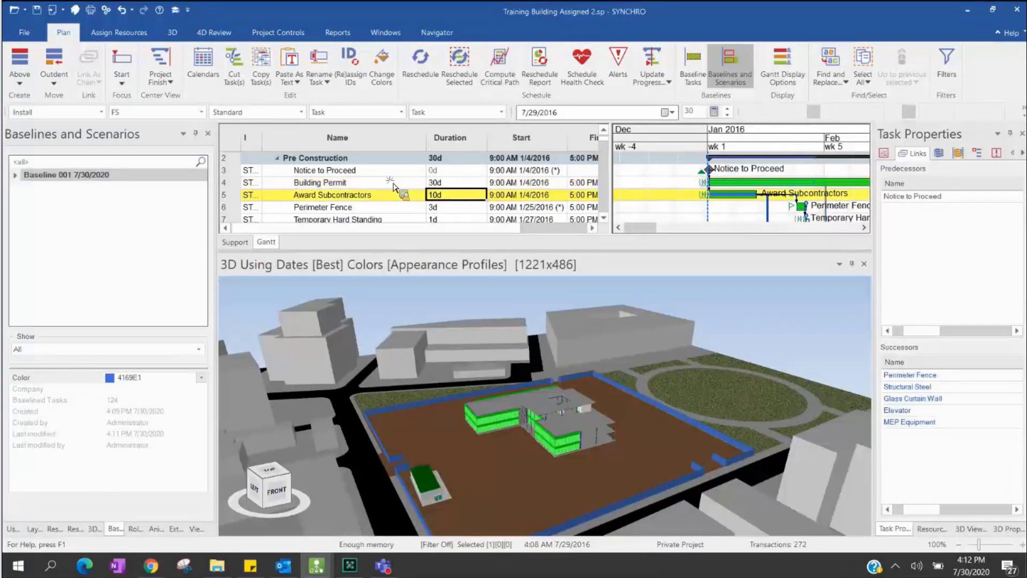
pyautogui.click(393, 184)
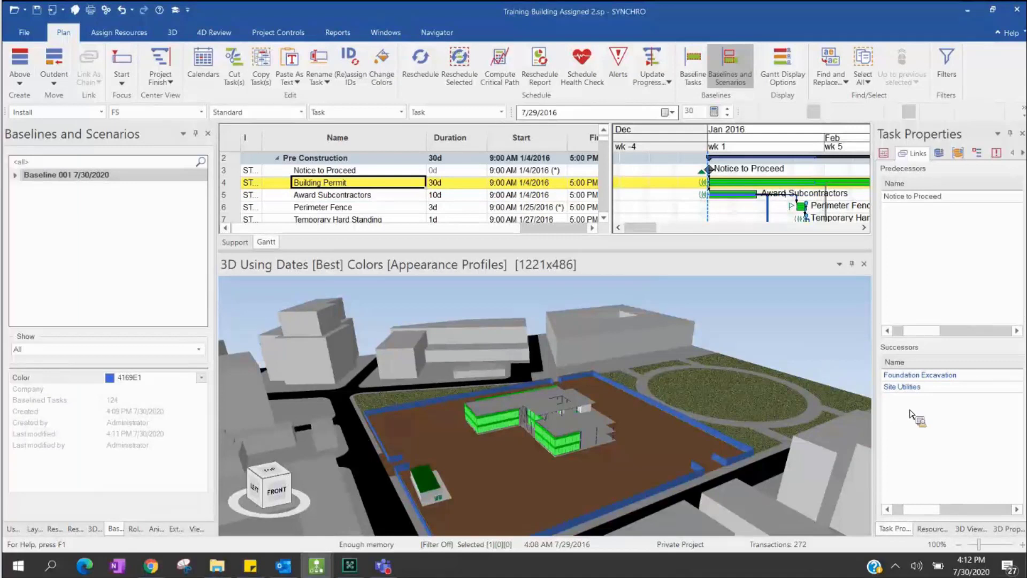
pyautogui.click(938, 378)
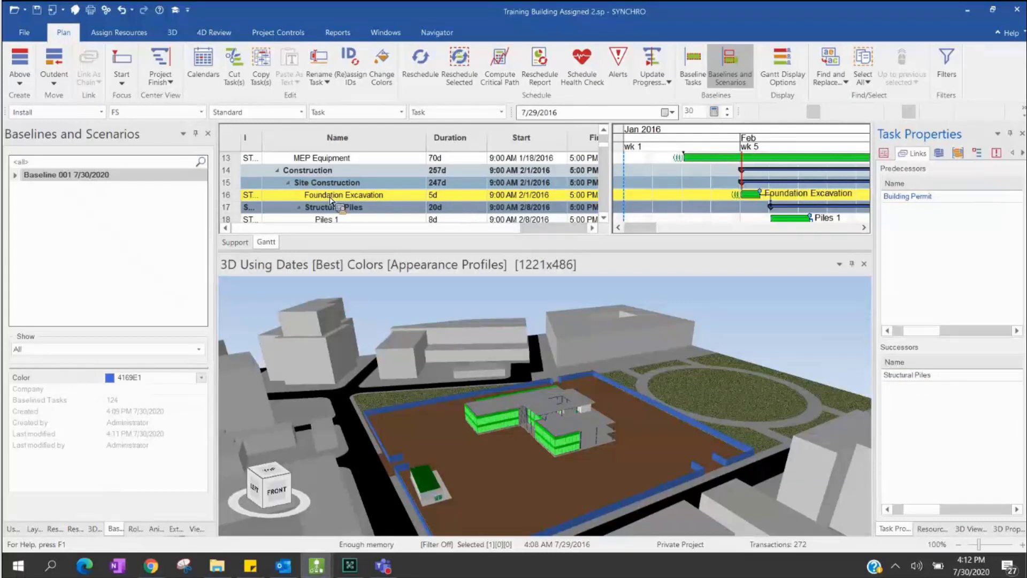
# - Set Foundation Excavation's duration to 10d and reschedule the project
pyautogui.click(458, 197)
pyautogui.click(459, 197)
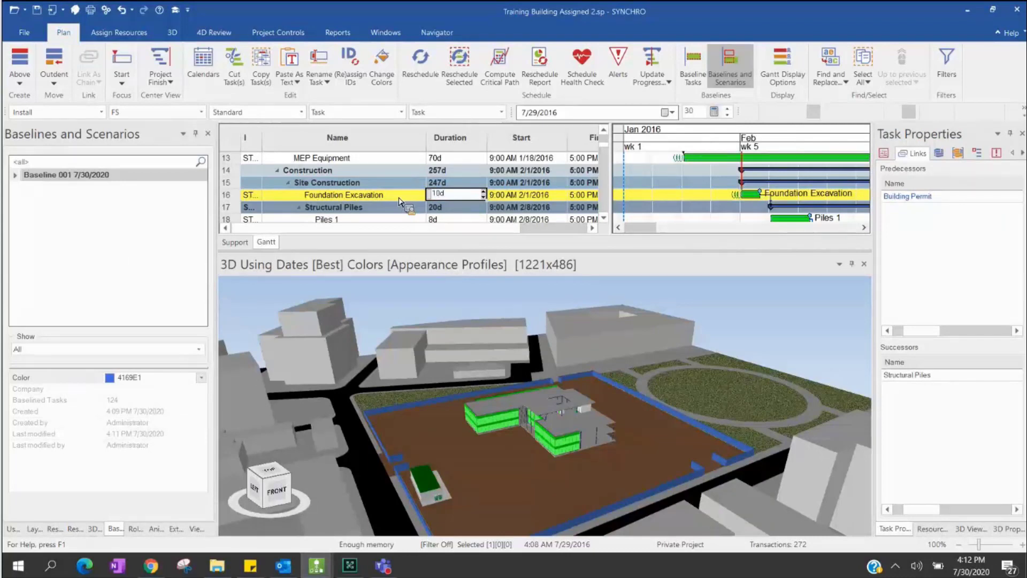
pyautogui.write('10d')
pyautogui.press('Return')
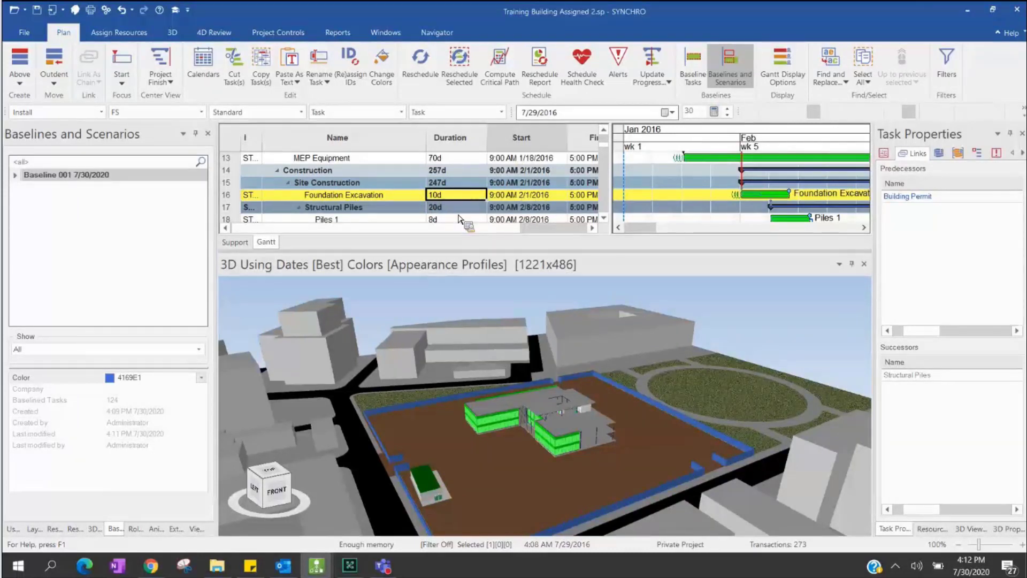
pyautogui.click(421, 60)
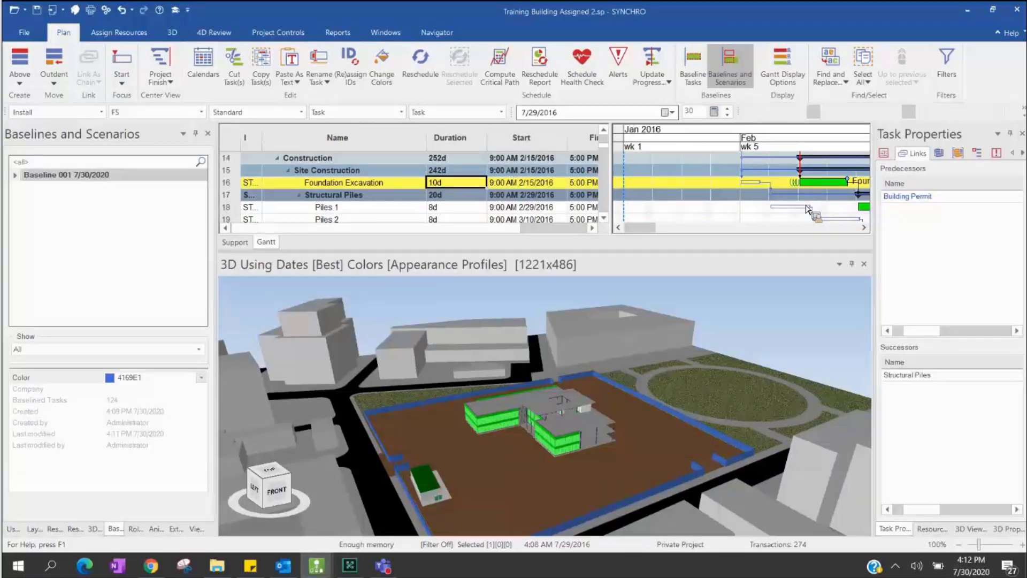
# - Rearrange the window panes so a second 3D view sits beside the first
pyautogui.moveTo(805, 184); pyautogui.dragTo(535, 207)
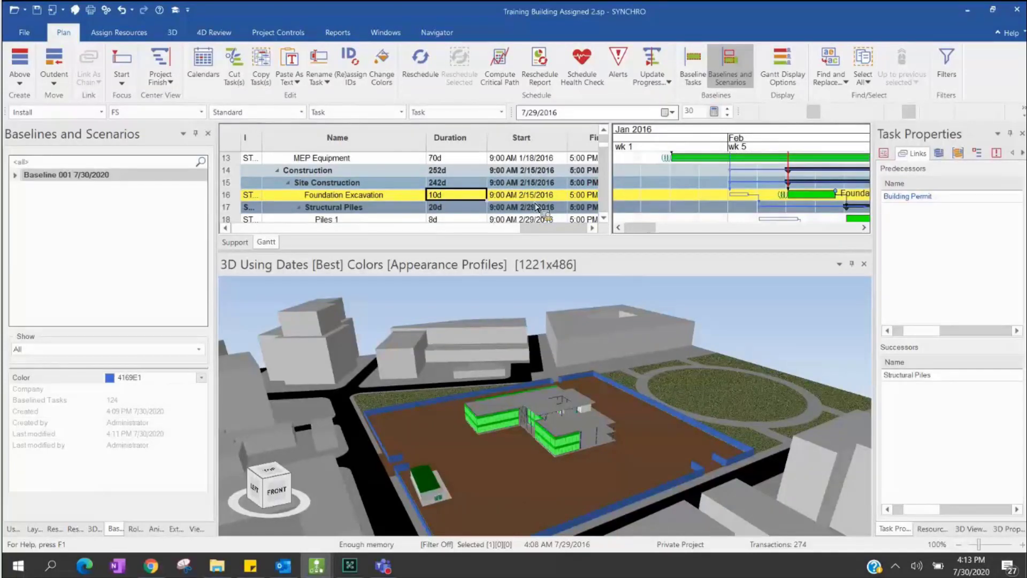
pyautogui.moveTo(536, 207); pyautogui.dragTo(743, 190)
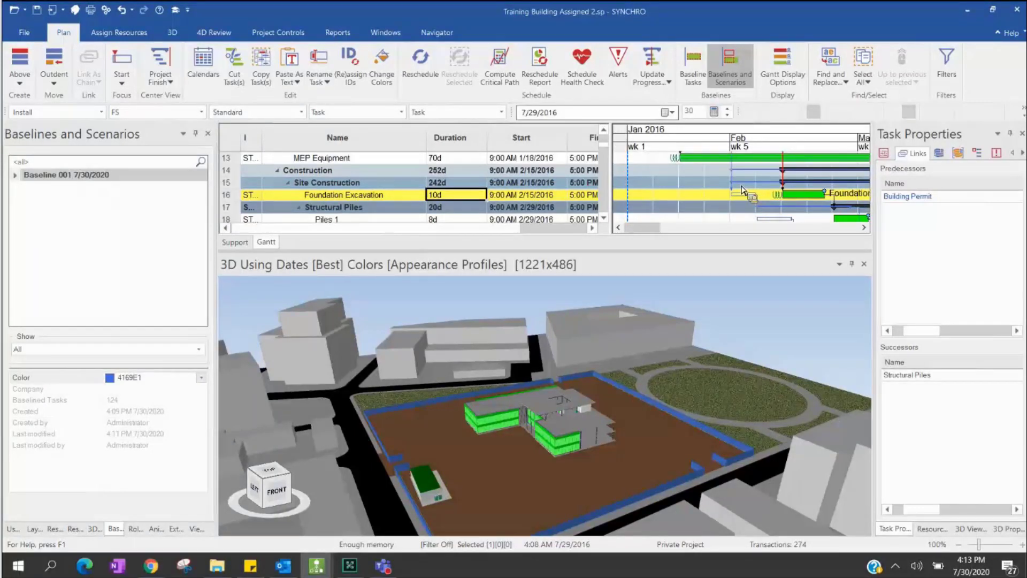
pyautogui.moveTo(743, 190); pyautogui.dragTo(539, 451)
pyautogui.moveTo(626, 363); pyautogui.dragTo(358, 138)
# - Open a second 3D view beside the first and orbit it to a new angle
pyautogui.click(46, 62)
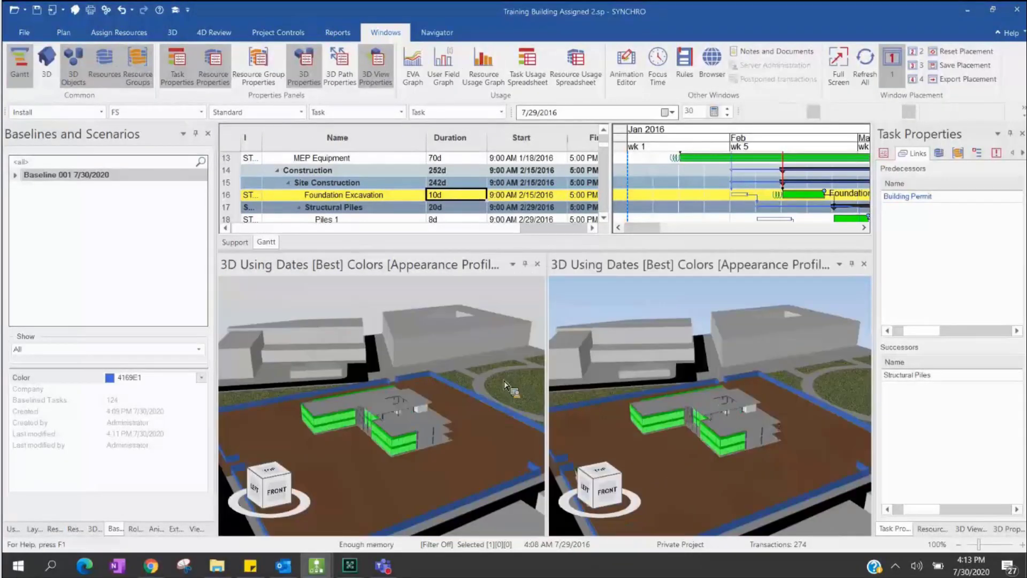
pyautogui.moveTo(791, 456)
pyautogui.mouseDown()
pyautogui.moveTo(739, 459)
pyautogui.moveTo(762, 399)
pyautogui.moveTo(787, 446)
pyautogui.mouseUp()
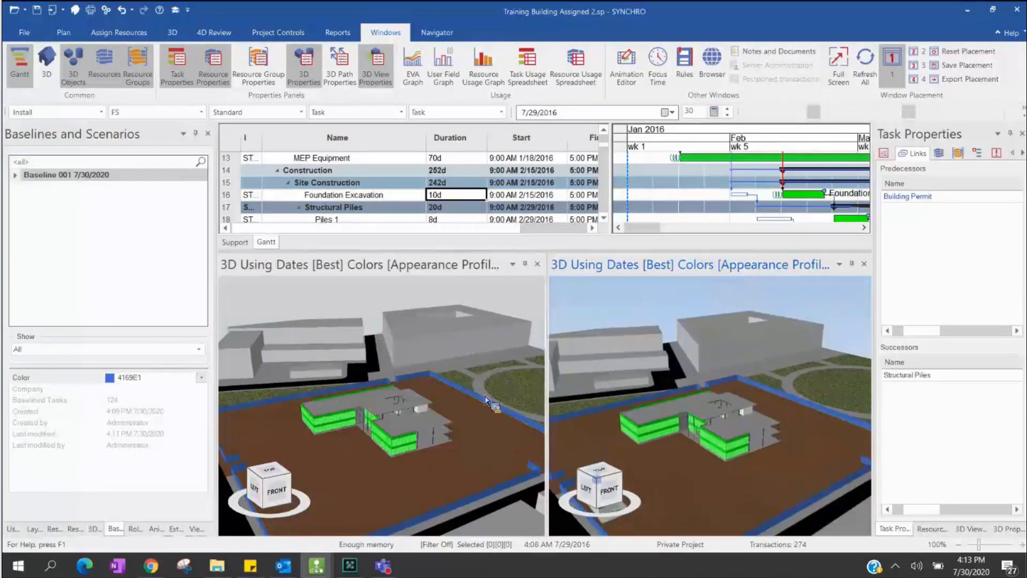
pyautogui.moveTo(486, 400); pyautogui.dragTo(724, 454)
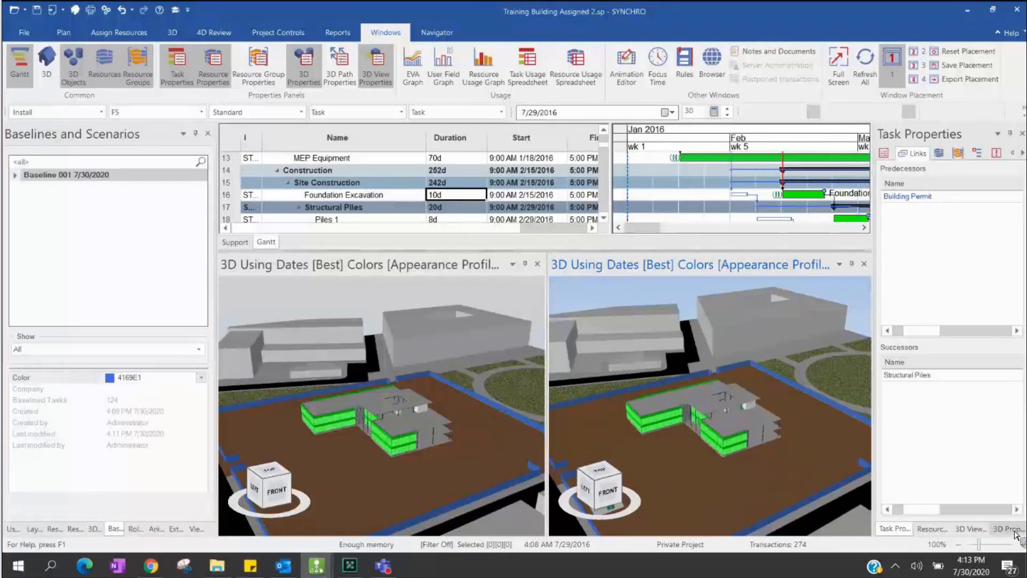
# - Link this 3D view's camera to the other view so both orbit together
pyautogui.click(979, 532)
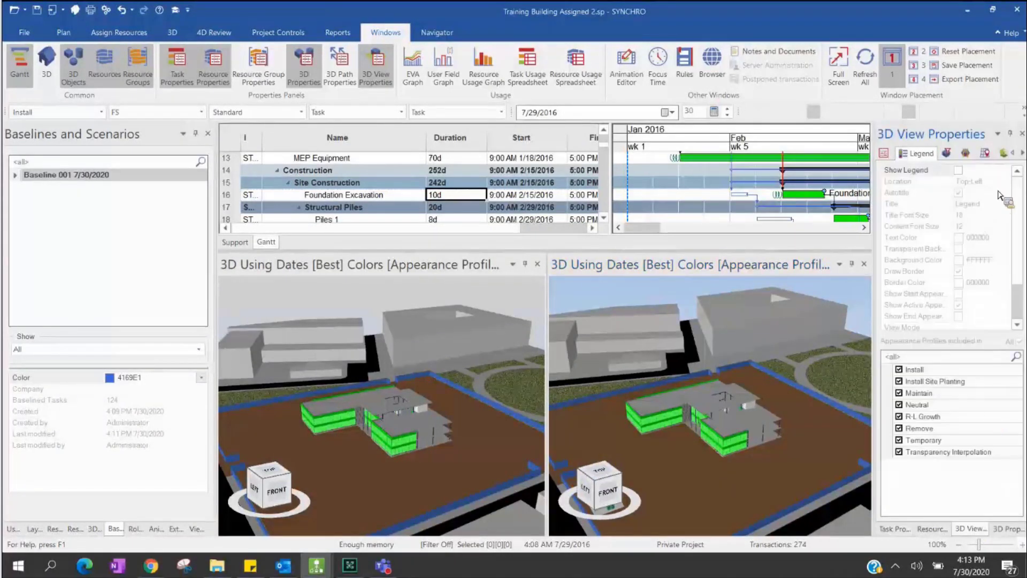
pyautogui.click(1022, 153)
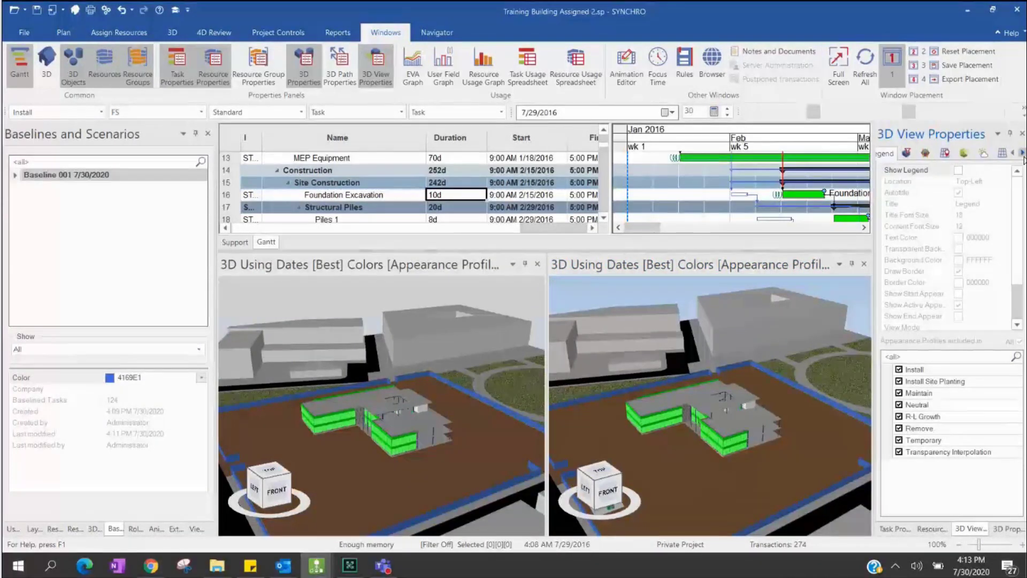
pyautogui.click(987, 154)
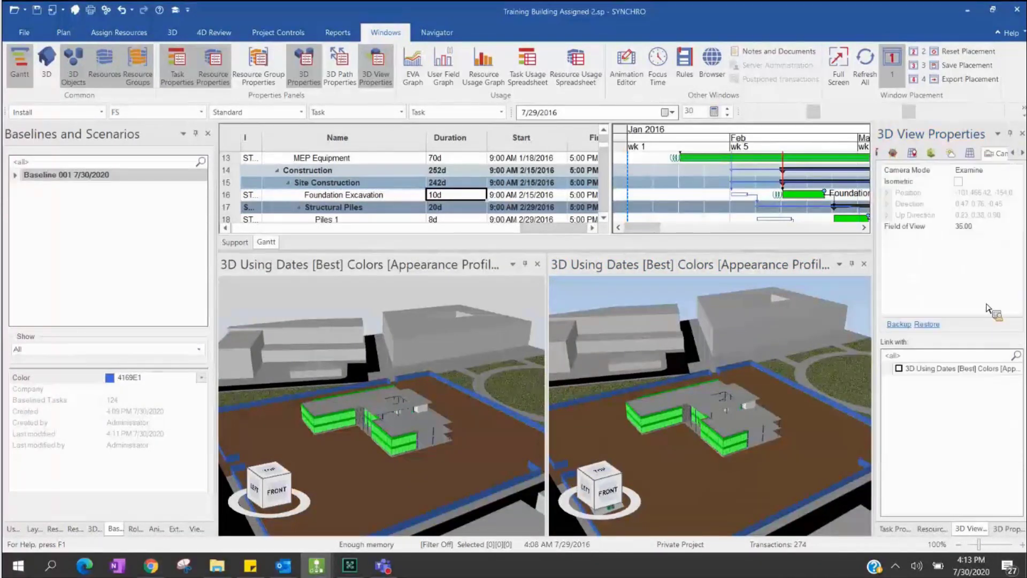
pyautogui.click(899, 370)
pyautogui.moveTo(705, 451); pyautogui.dragTo(770, 454)
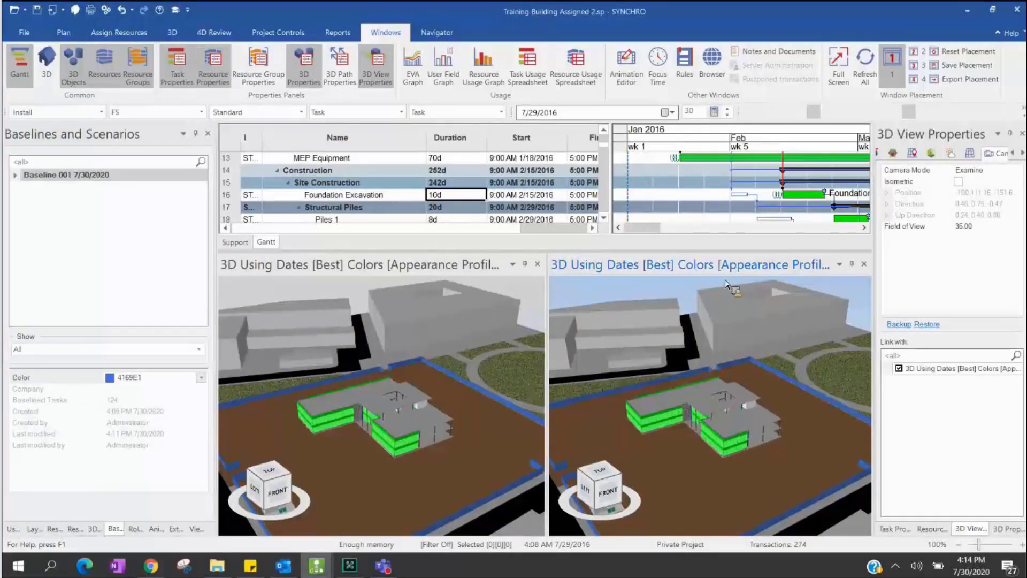
pyautogui.click(439, 336)
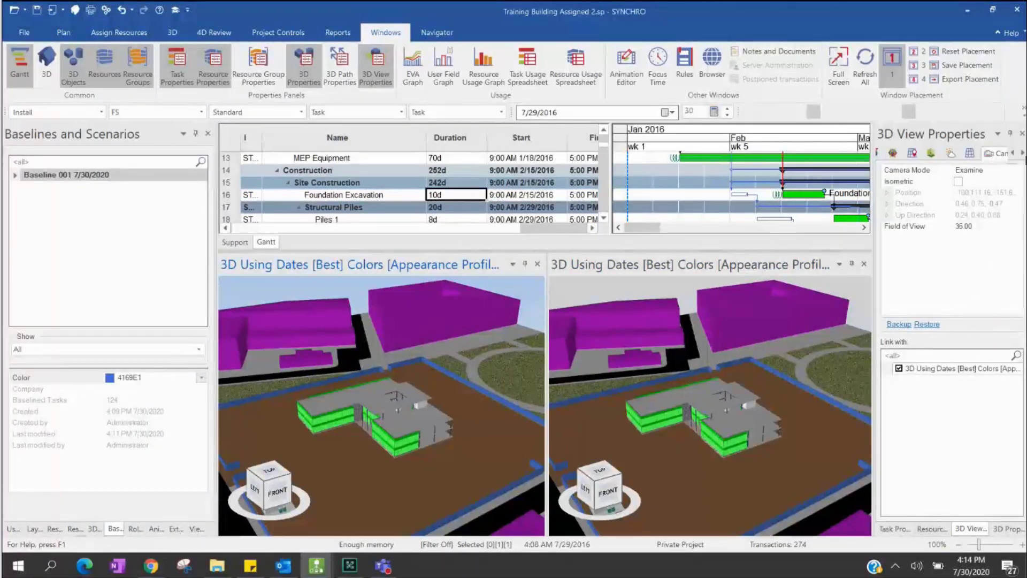
# - Set the left 3D view's Dates to Use to Baseline, keeping Baseline 001 7/30/2020
pyautogui.click(1013, 153)
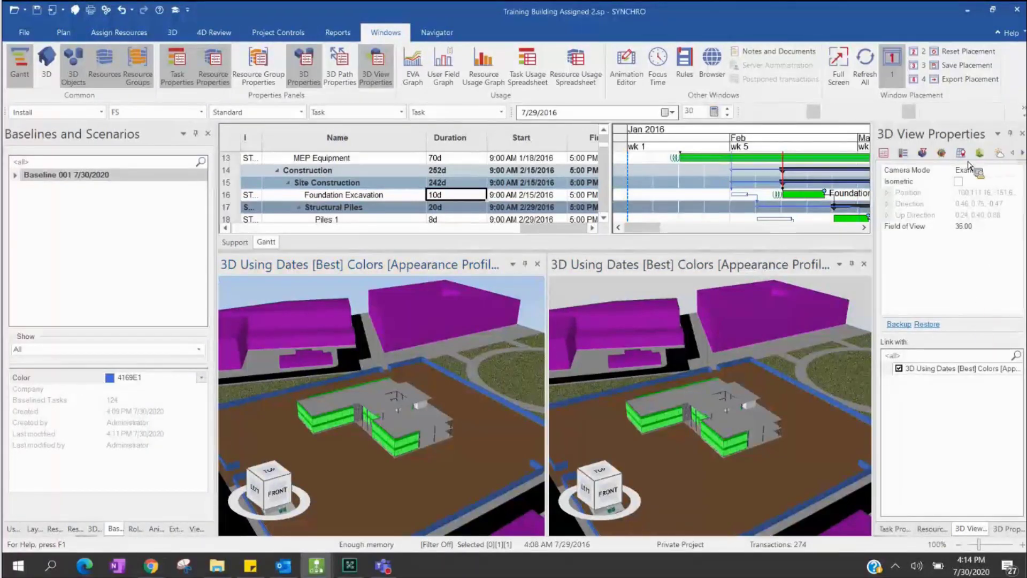
pyautogui.click(899, 153)
pyautogui.click(1006, 237)
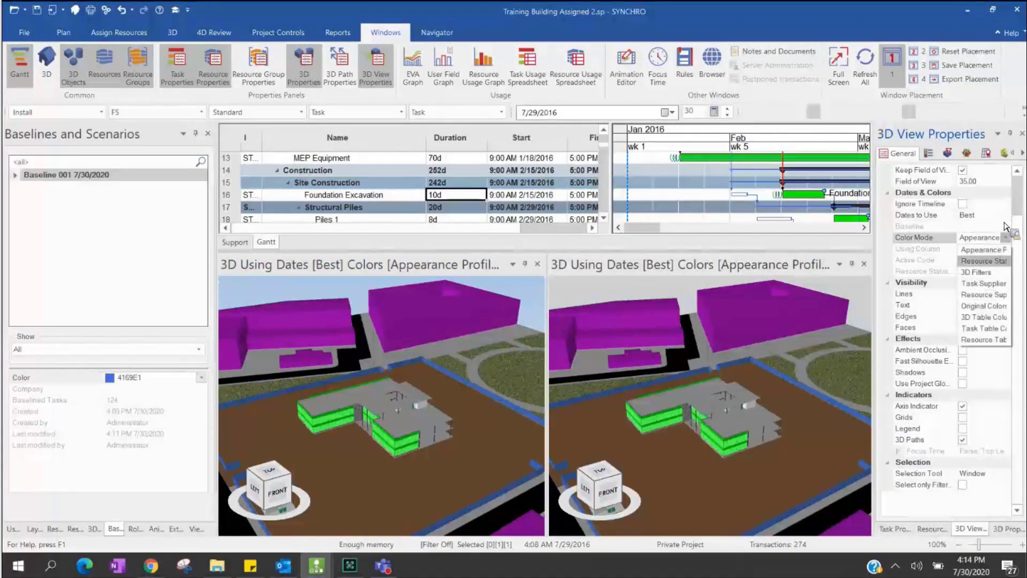
pyautogui.click(1006, 237)
pyautogui.click(1005, 218)
pyautogui.click(1005, 218)
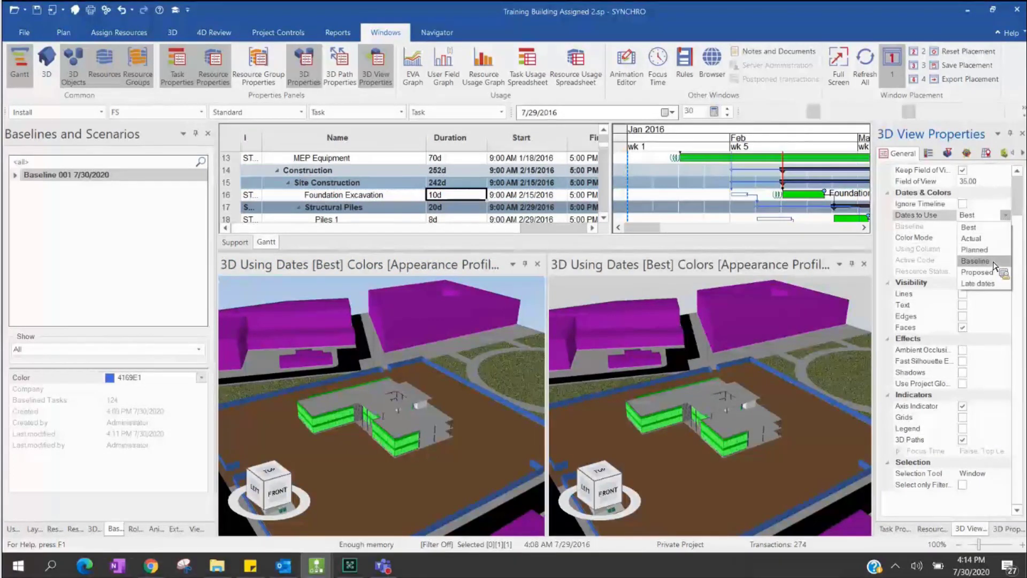
pyautogui.click(991, 261)
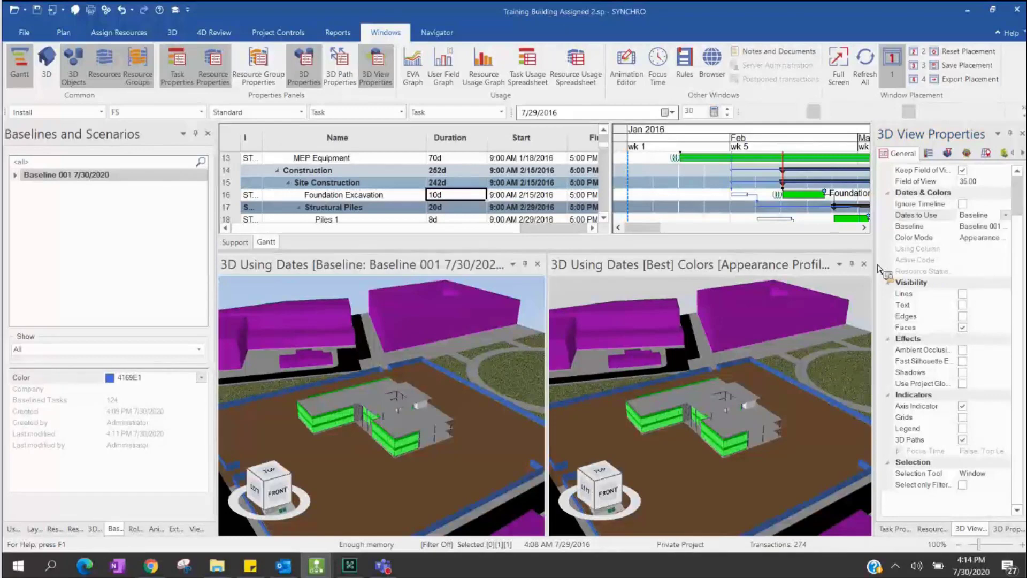
pyautogui.click(1007, 229)
pyautogui.click(1006, 226)
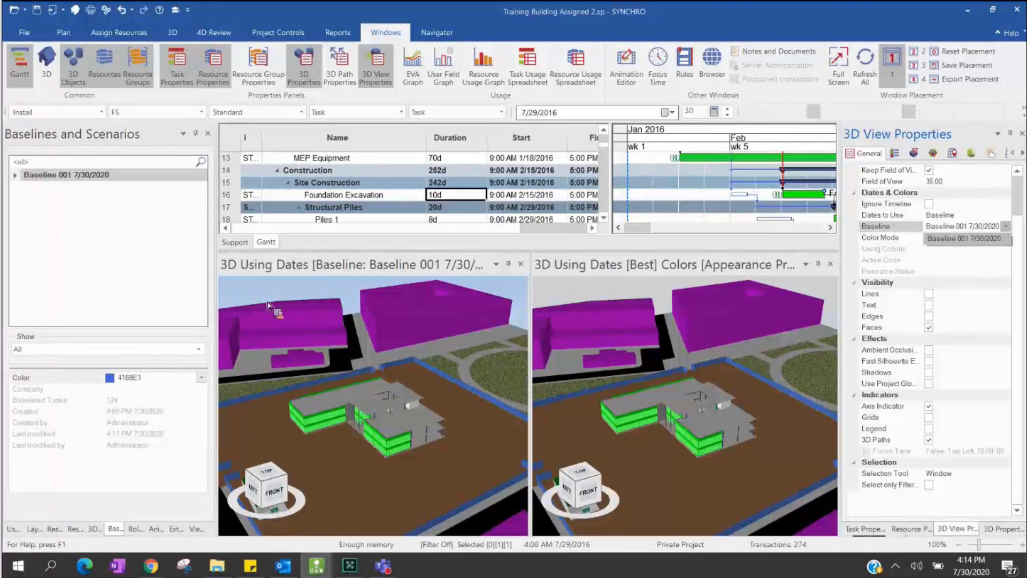
pyautogui.press('Escape')
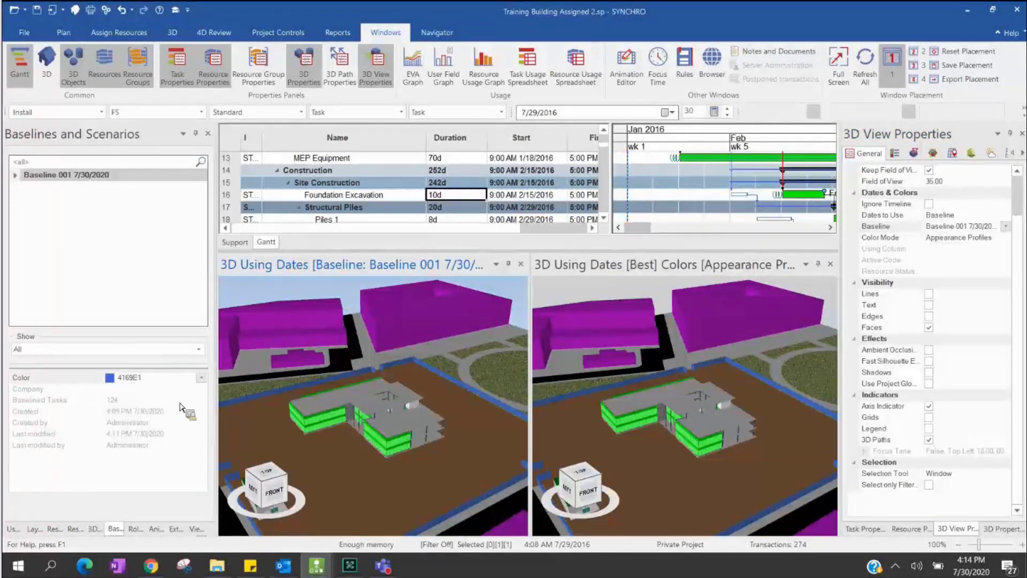
pyautogui.click(155, 529)
pyautogui.click(115, 529)
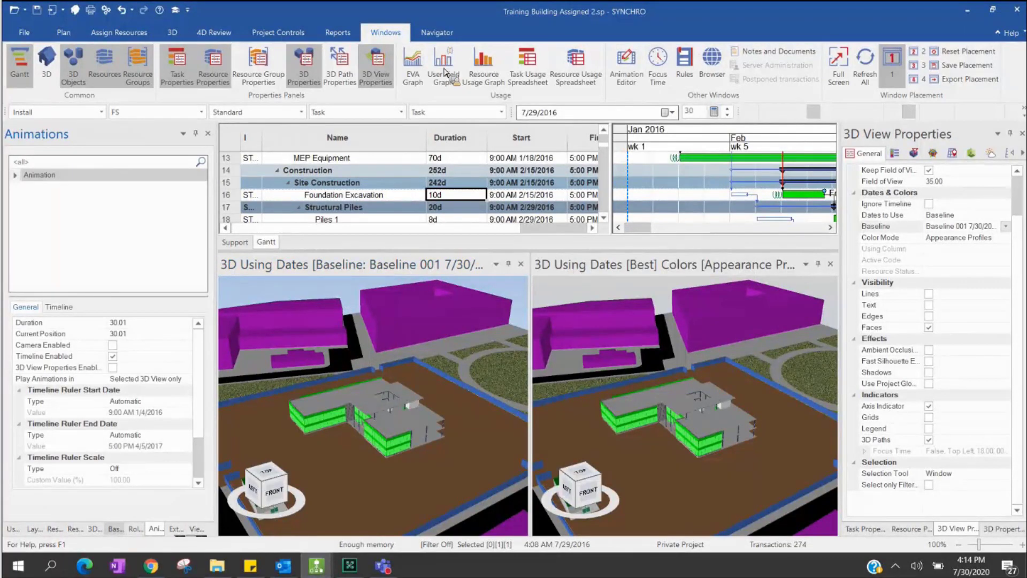
# - Replay the construction sequence from the project start and stop at 5/5/2016
pyautogui.click(212, 34)
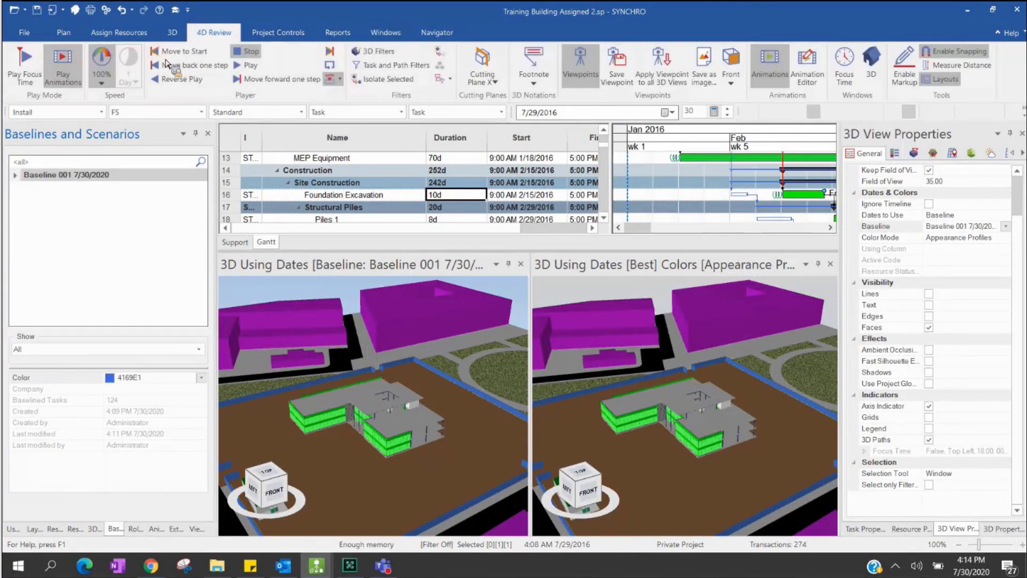
pyautogui.click(159, 54)
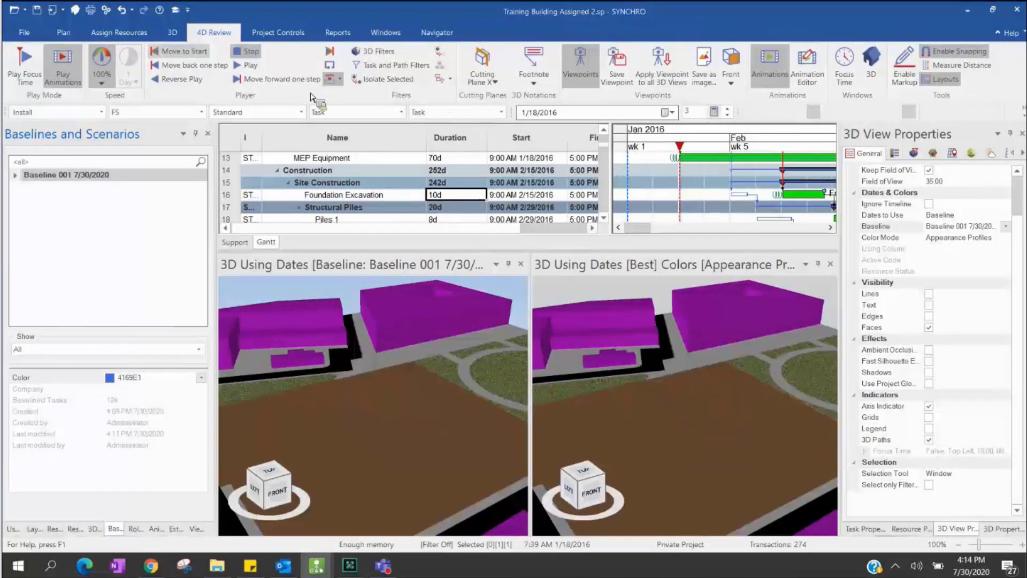
pyautogui.click(250, 65)
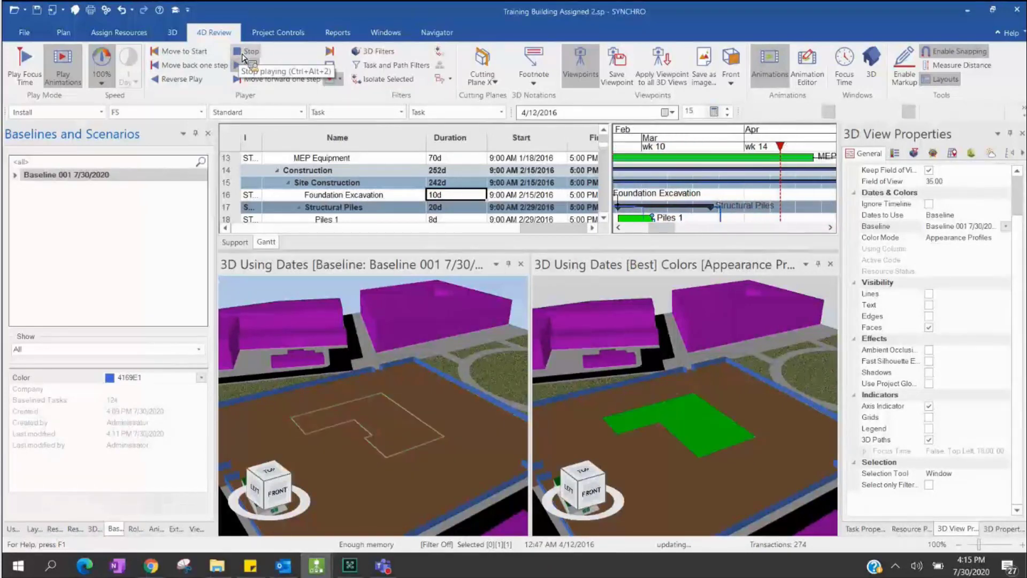
pyautogui.click(242, 54)
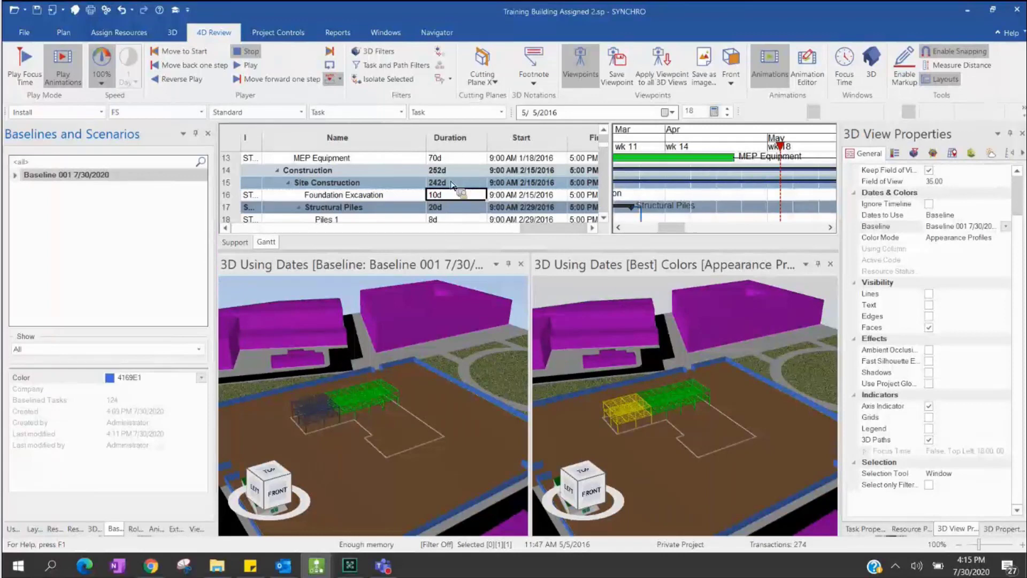
# - Select Structural Framing, Area 1 at row 52 and compare its framing in both 3D views
pyautogui.scroll(-1, 452, 185)
pyautogui.scroll(-6, 452, 186)
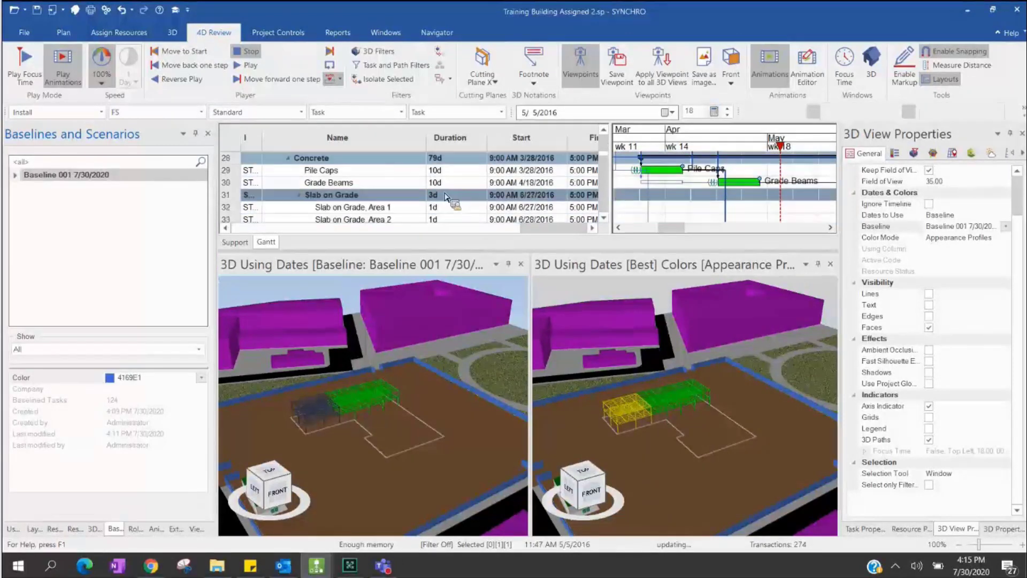
pyautogui.scroll(-6, 444, 200)
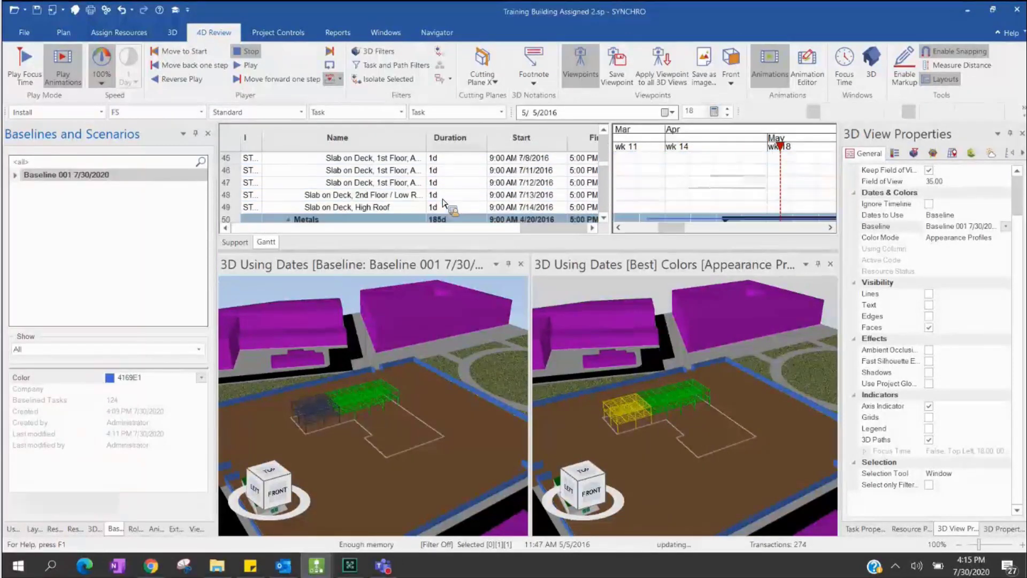
pyautogui.scroll(-1, 443, 203)
pyautogui.scroll(1, 443, 203)
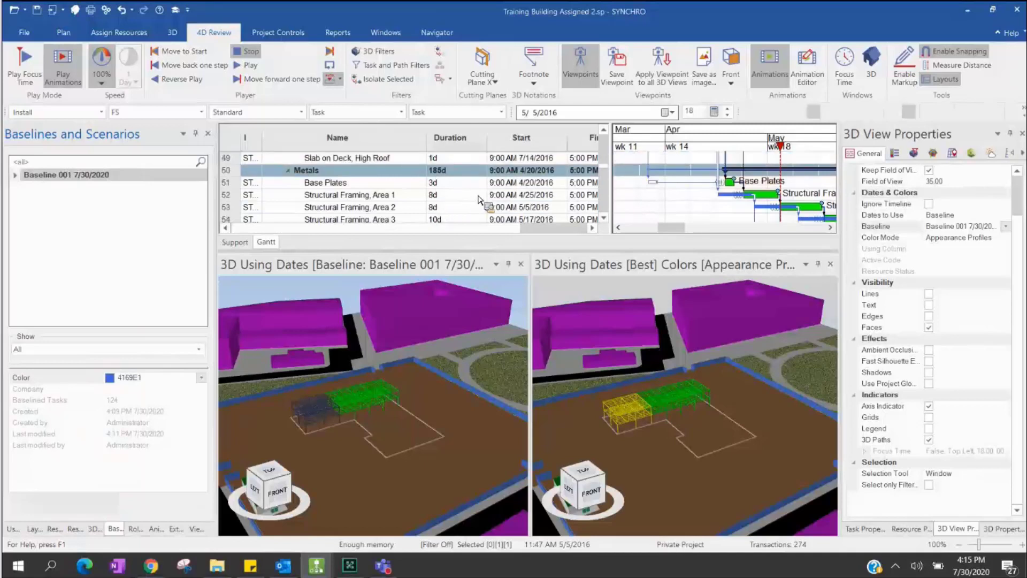
pyautogui.click(383, 198)
pyautogui.moveTo(379, 202)
pyautogui.mouseDown()
pyautogui.moveTo(446, 314)
pyautogui.moveTo(764, 267)
pyautogui.moveTo(745, 195)
pyautogui.moveTo(721, 198)
pyautogui.moveTo(795, 212)
pyautogui.moveTo(796, 225)
pyautogui.moveTo(770, 201)
pyautogui.moveTo(744, 257)
pyautogui.moveTo(387, 204)
pyautogui.mouseUp()
pyautogui.click(387, 430)
pyautogui.moveTo(386, 428); pyautogui.dragTo(525, 381)
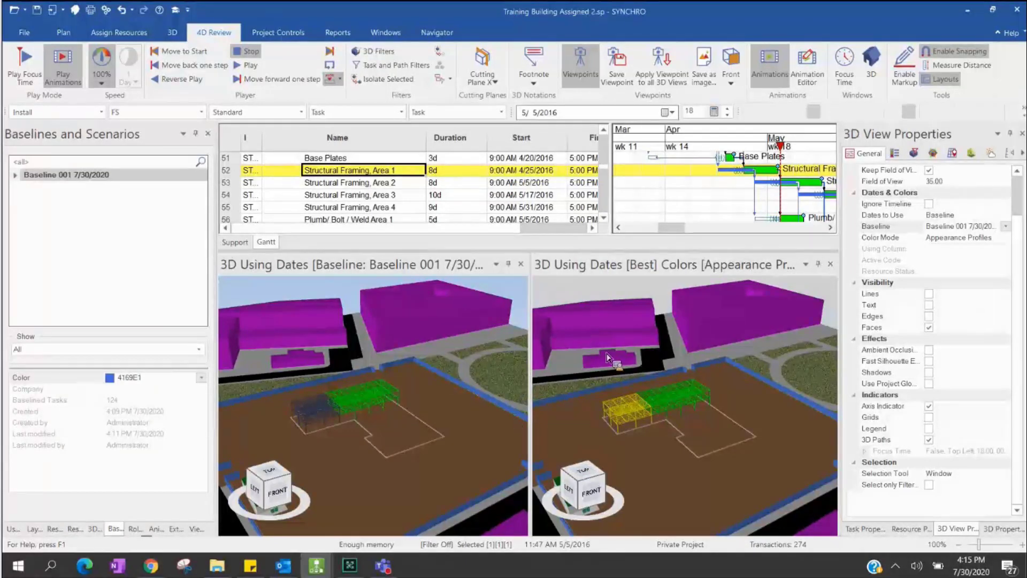
pyautogui.moveTo(607, 356); pyautogui.dragTo(640, 412)
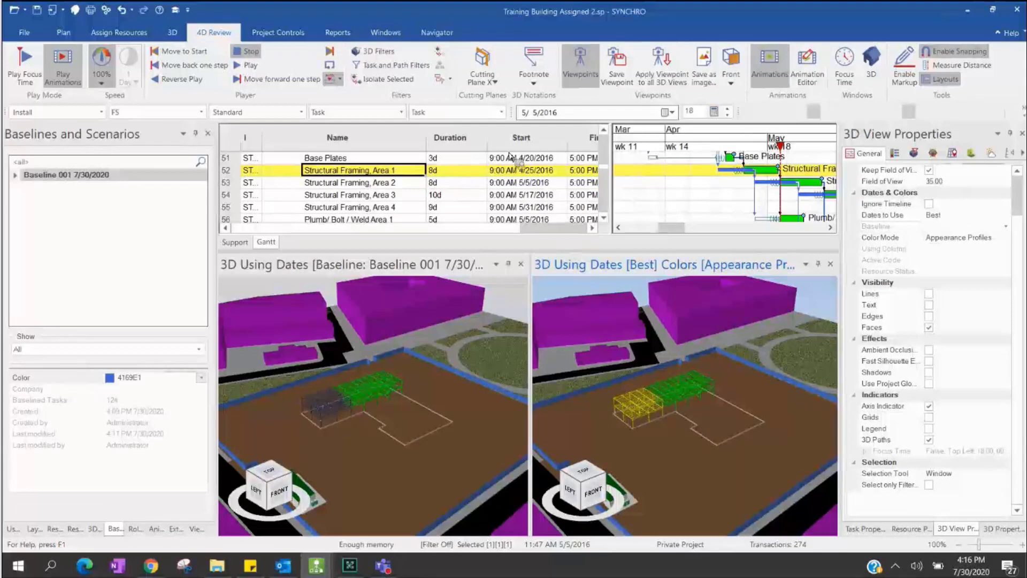
# - Show the Navigator ribbon, then activate the left baseline view and the right current-dates 3D view
pyautogui.click(440, 33)
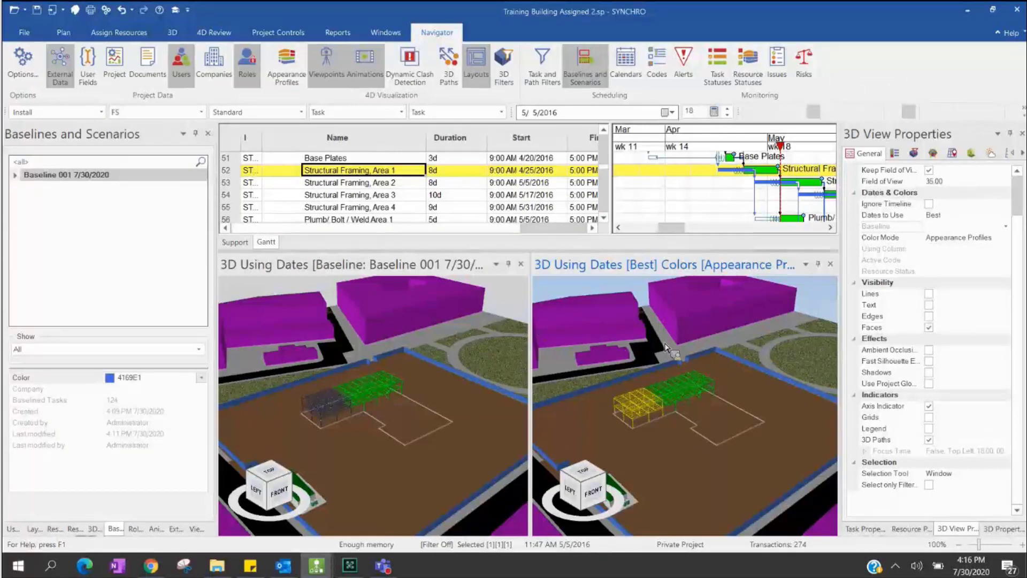
pyautogui.click(492, 346)
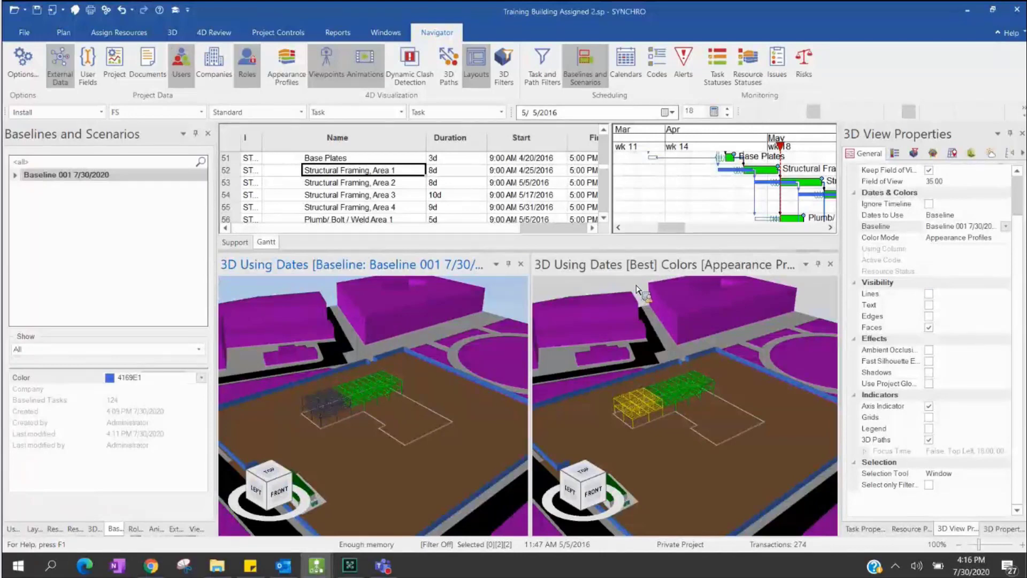
pyautogui.click(644, 270)
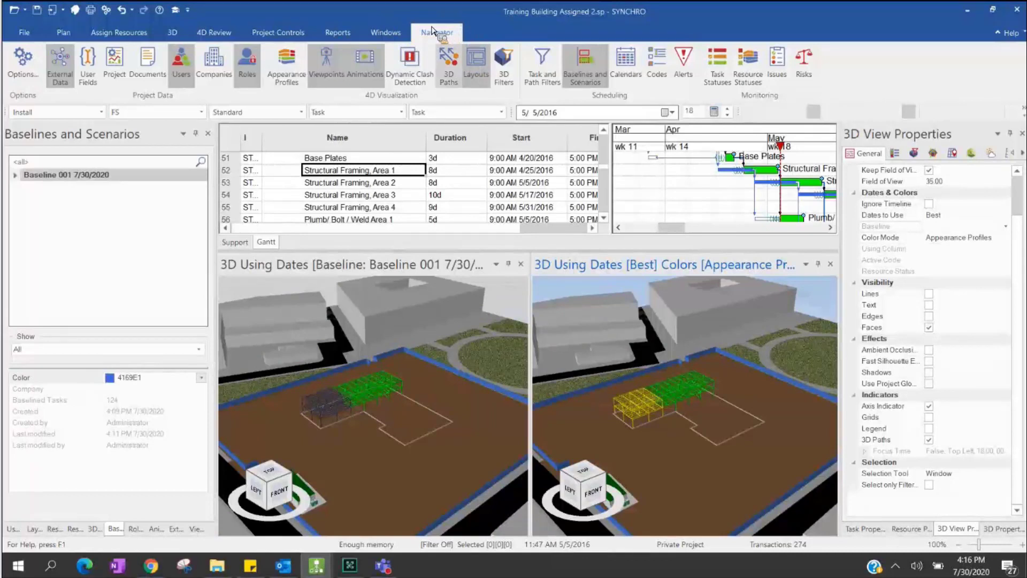
# - Add a layout folder called 'Schedule optimize' to the Layouts list and select it
pyautogui.click(483, 71)
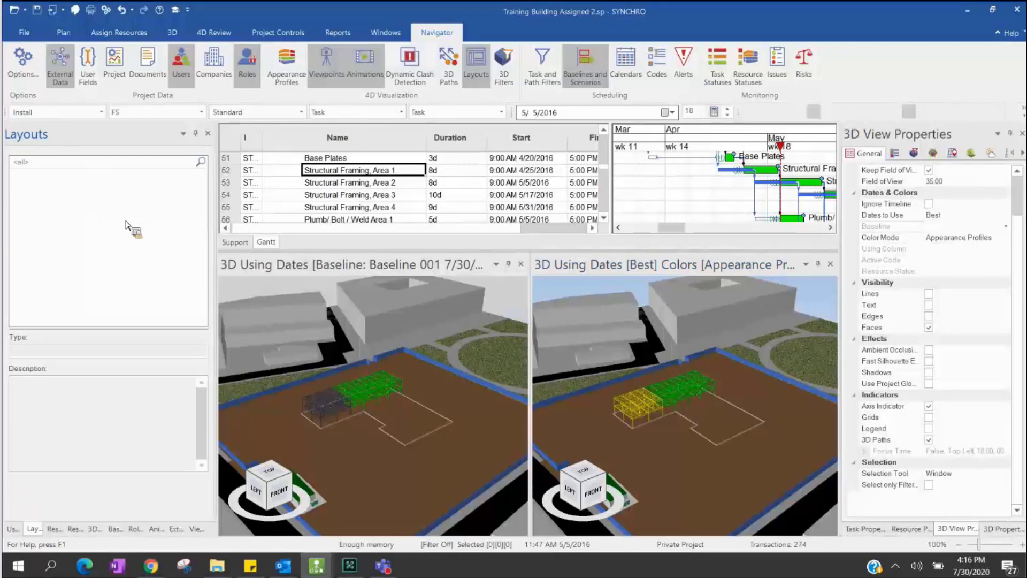
pyautogui.rightClick(87, 195)
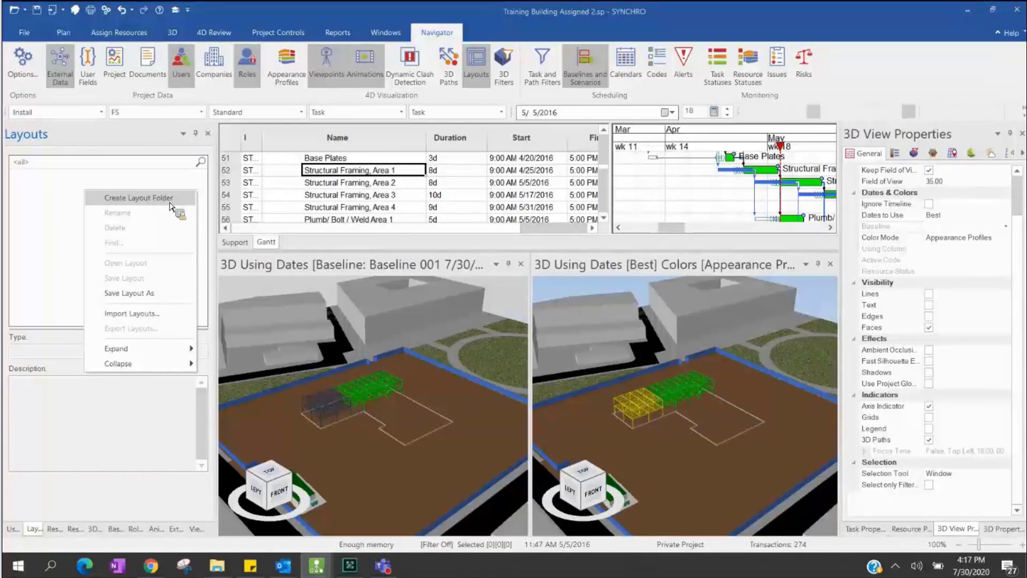
pyautogui.click(170, 201)
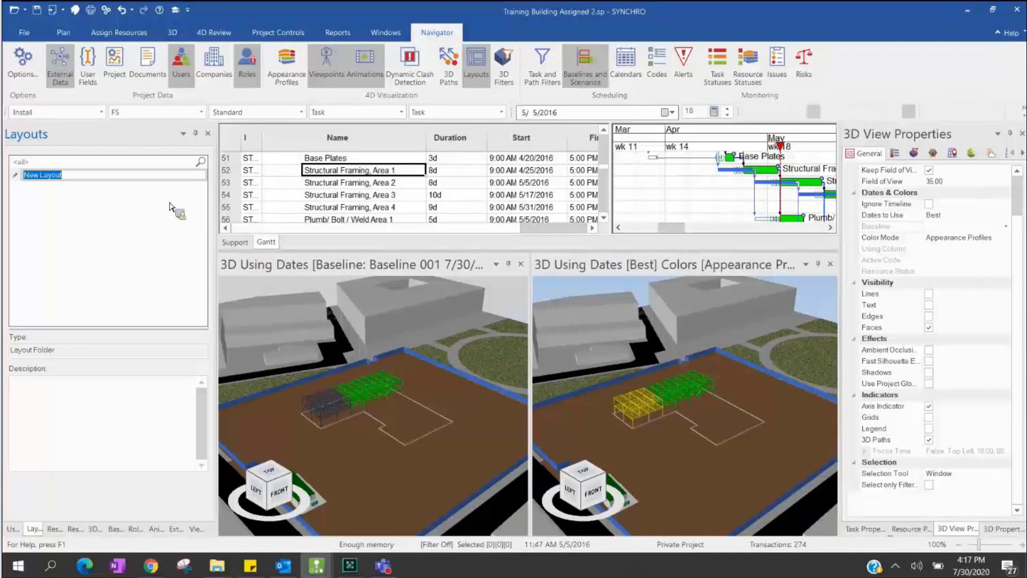
pyautogui.write('Schedule optimize')
pyautogui.press('Return')
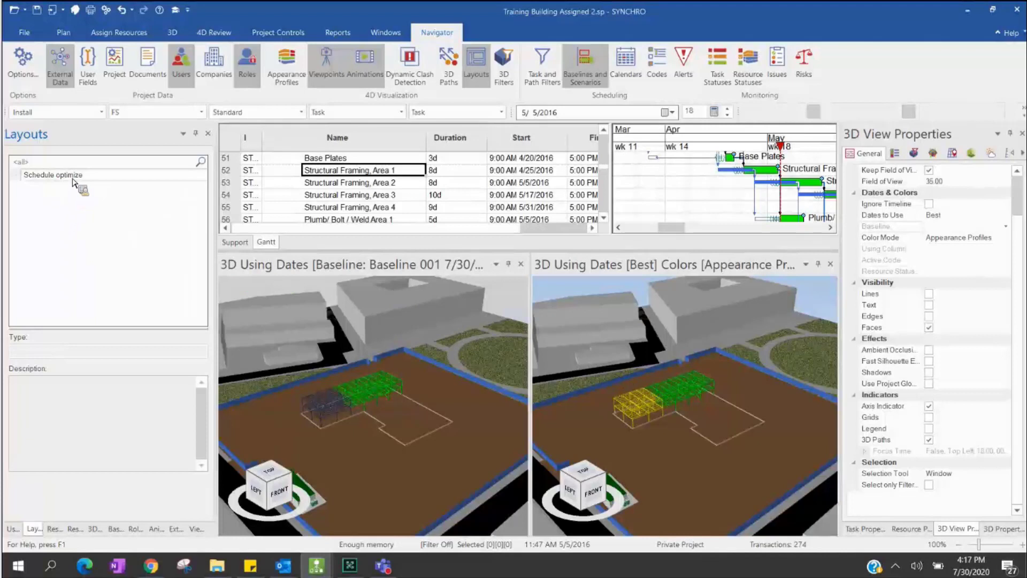
pyautogui.click(100, 177)
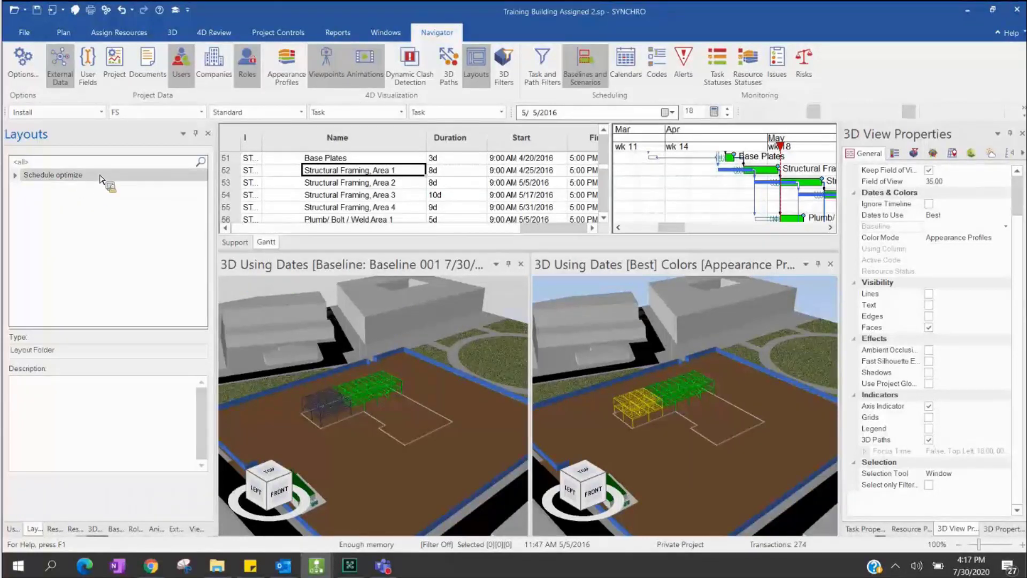
# - Save the current layout as 'First Scenario' in the Schedule optimize folder
pyautogui.rightClick(100, 177)
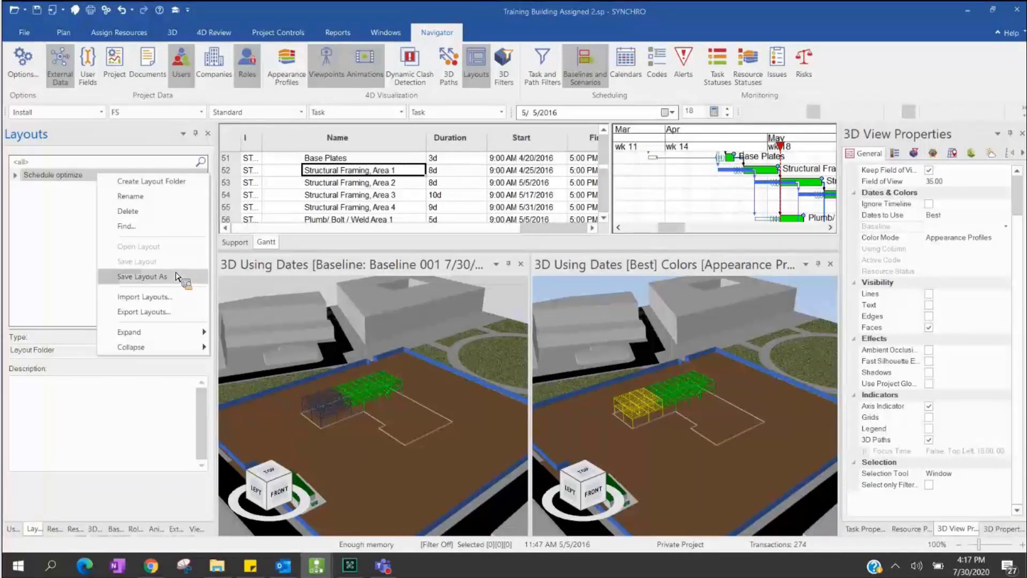
pyautogui.click(179, 276)
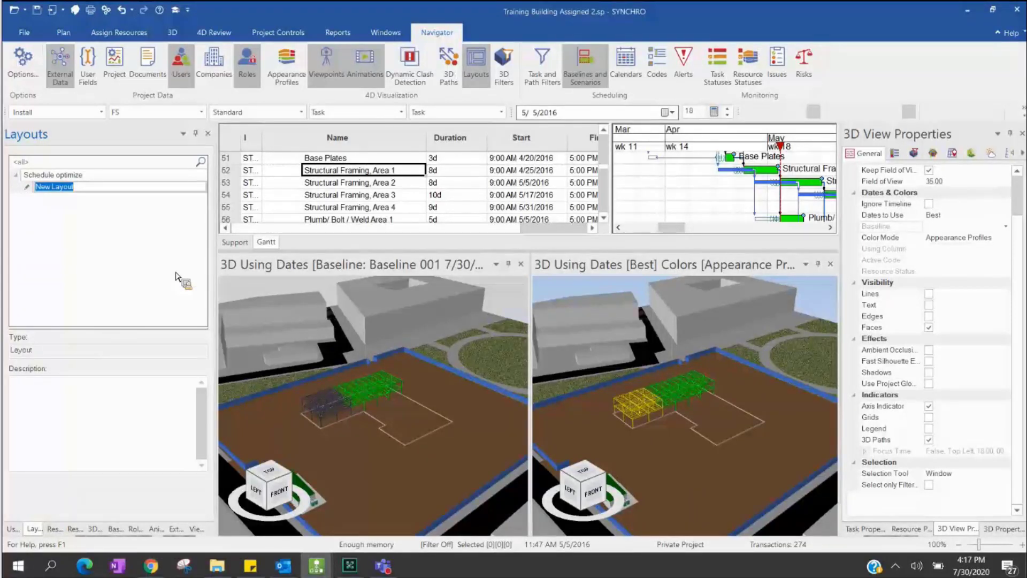
pyautogui.write('First Sc')
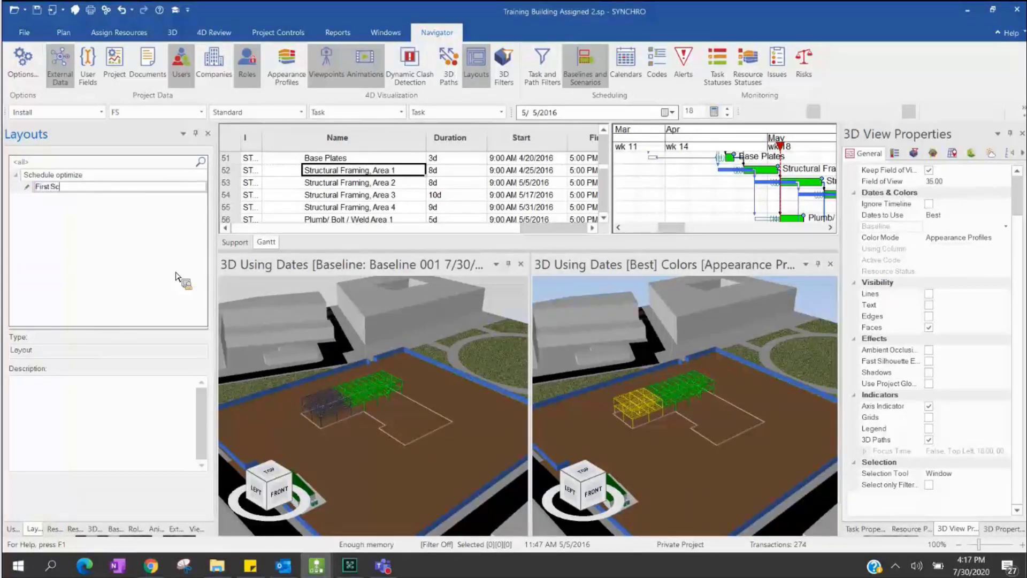
pyautogui.write('ne')
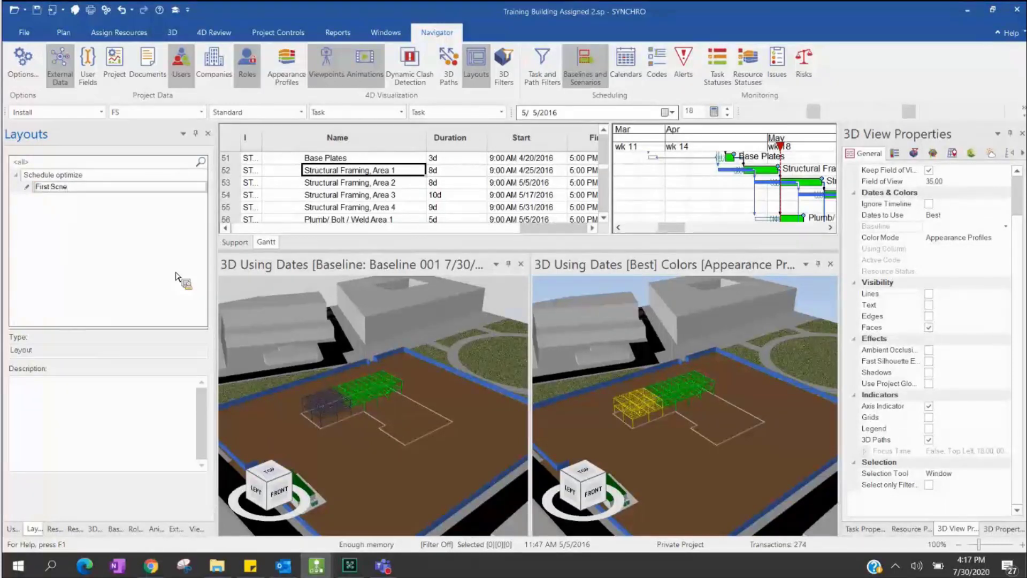
pyautogui.press('BackSpace')
pyautogui.press('BackSpace')
pyautogui.write('enario')
pyautogui.press('Return')
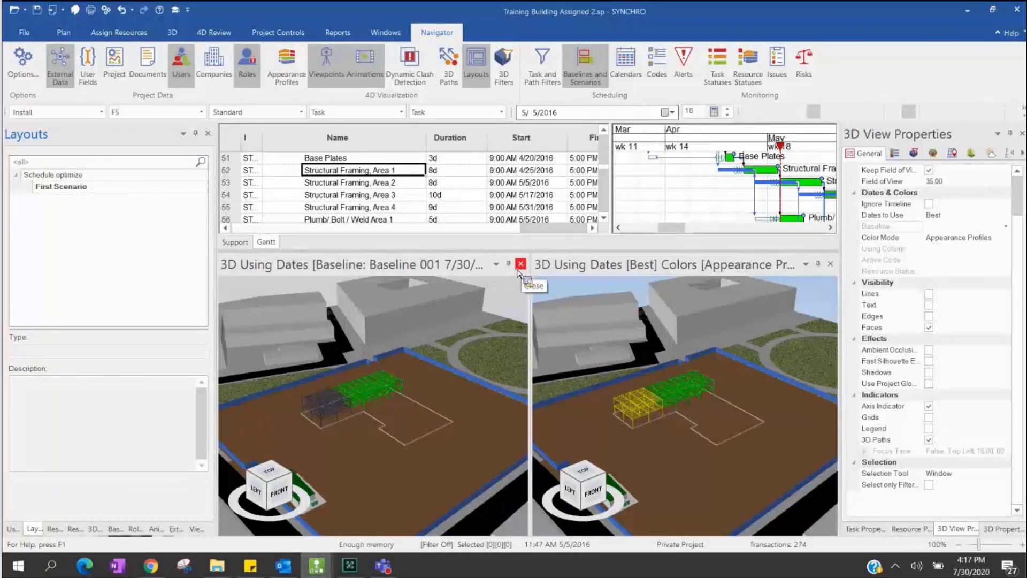
# - Close the baseline 3D view, set the focus date to 4/17/2016, and reopen First Scenario unsaved
pyautogui.click(521, 264)
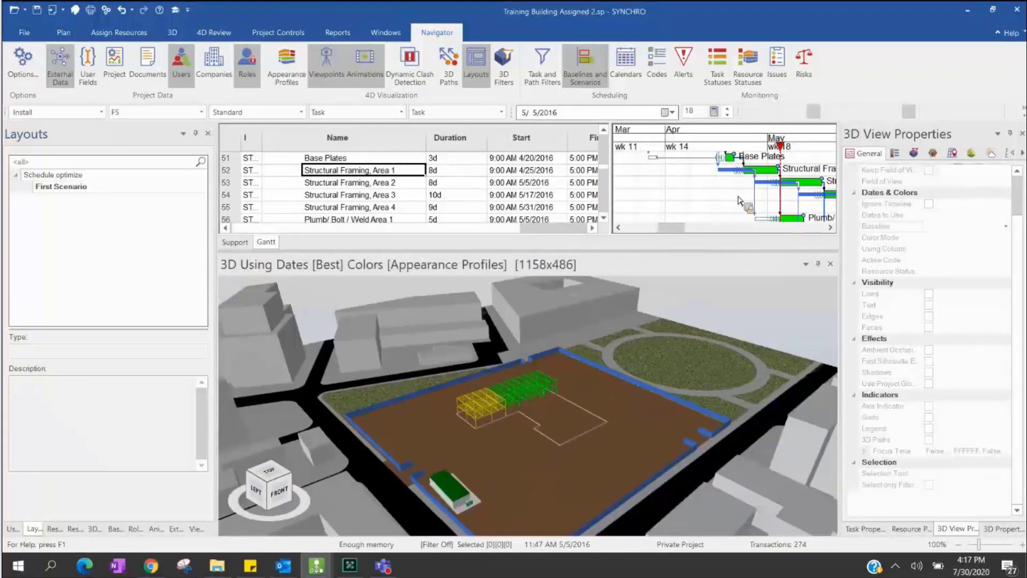
pyautogui.click(717, 144)
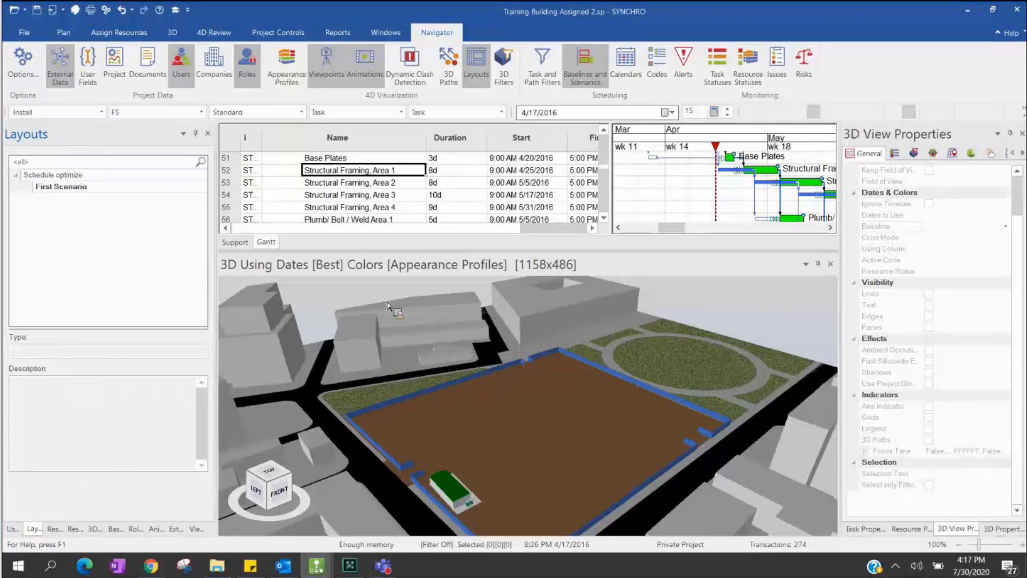
pyautogui.rightClick(94, 189)
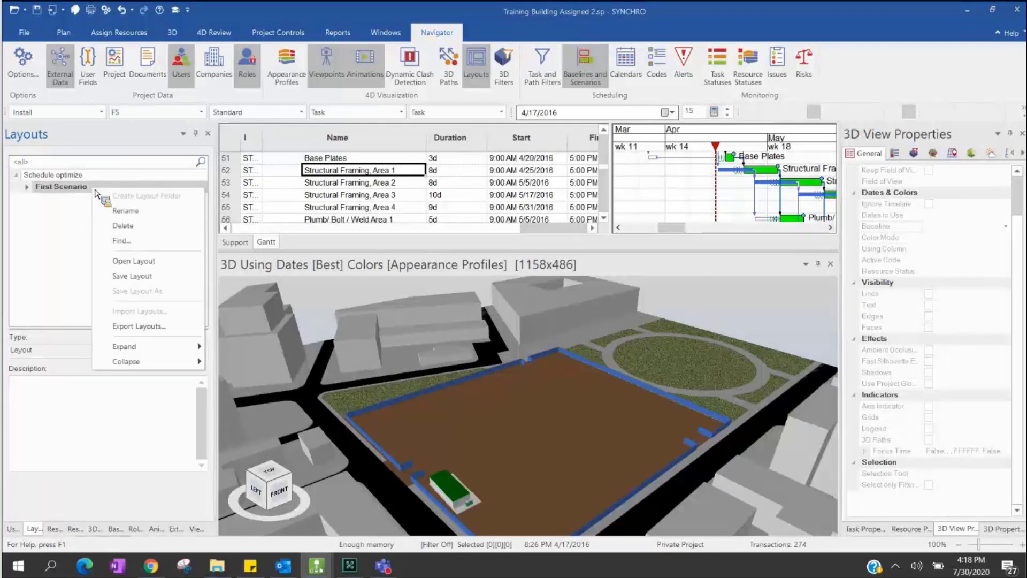
pyautogui.click(157, 262)
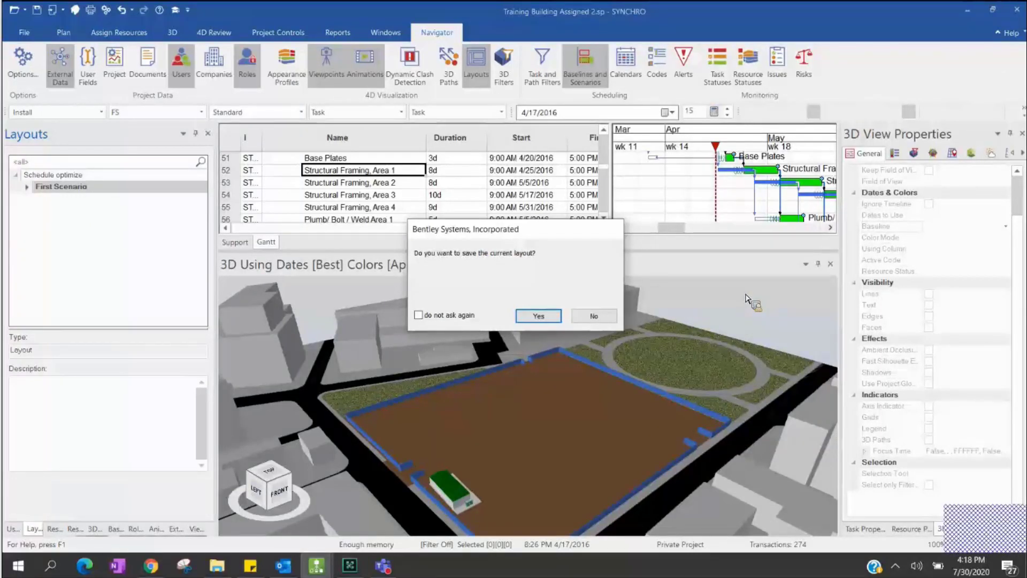
pyautogui.click(603, 320)
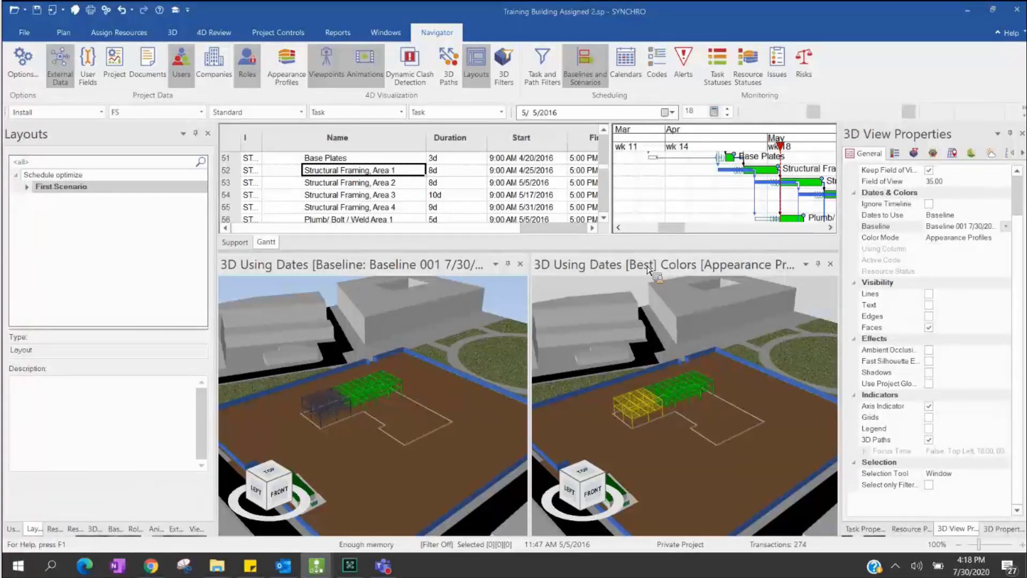
# - Through Customize Columns filtered on 'BL', add BL Early Start and BL Early Finish to the grid
pyautogui.moveTo(512, 240); pyautogui.dragTo(434, 147)
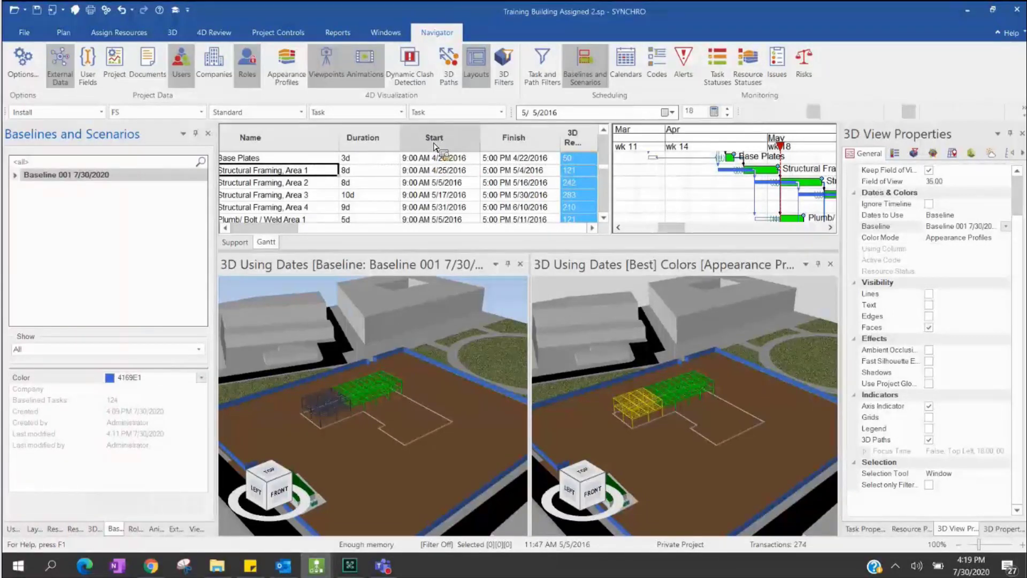
pyautogui.rightClick(435, 147)
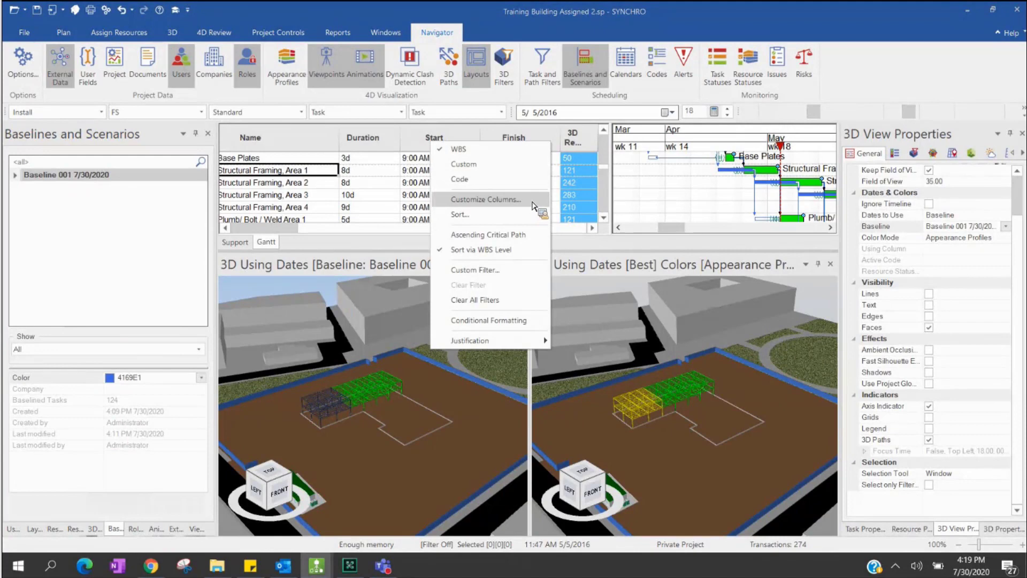
pyautogui.click(533, 205)
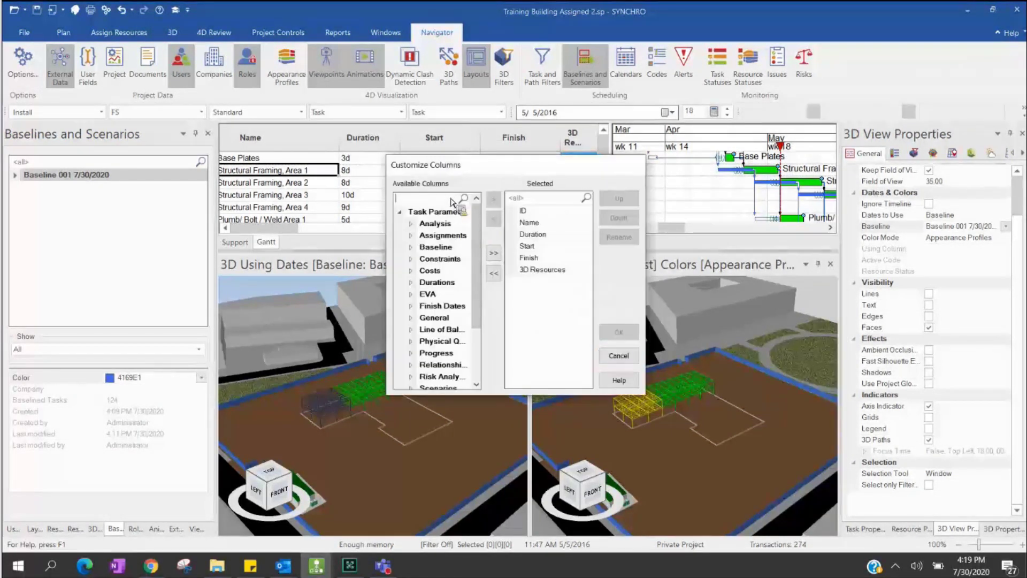
pyautogui.write('BL')
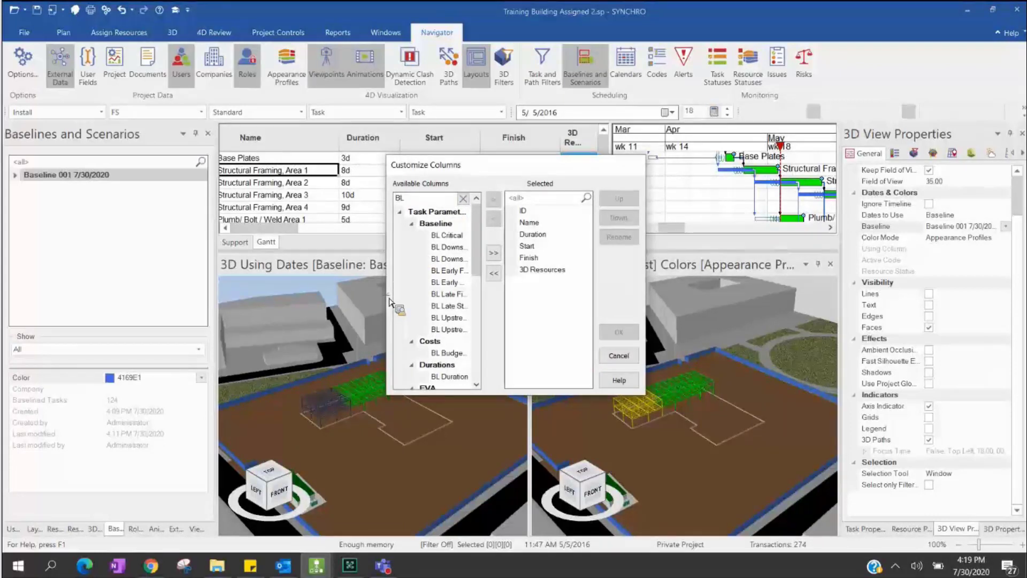
pyautogui.moveTo(386, 300); pyautogui.dragTo(268, 310)
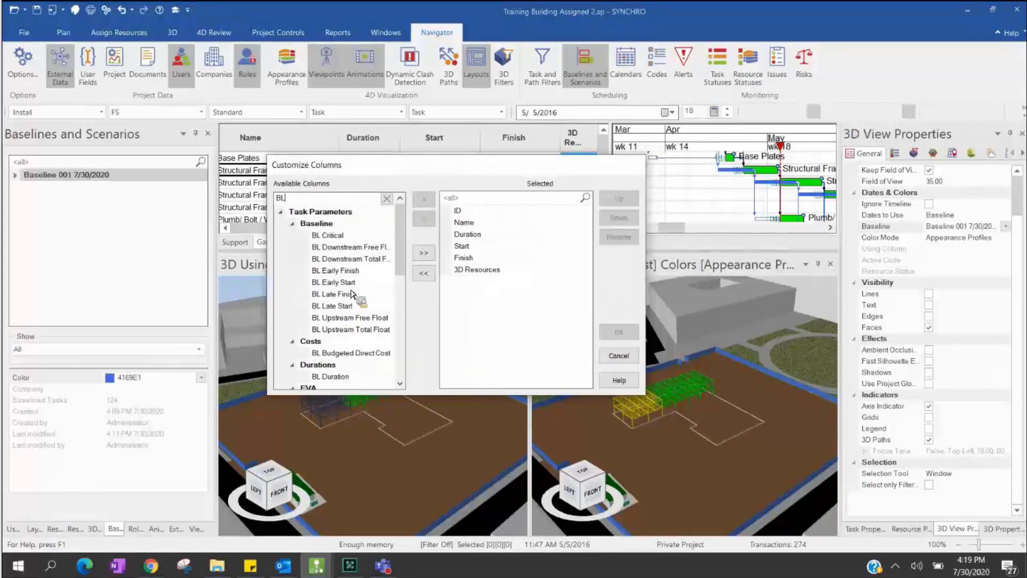
pyautogui.moveTo(338, 282); pyautogui.dragTo(509, 266)
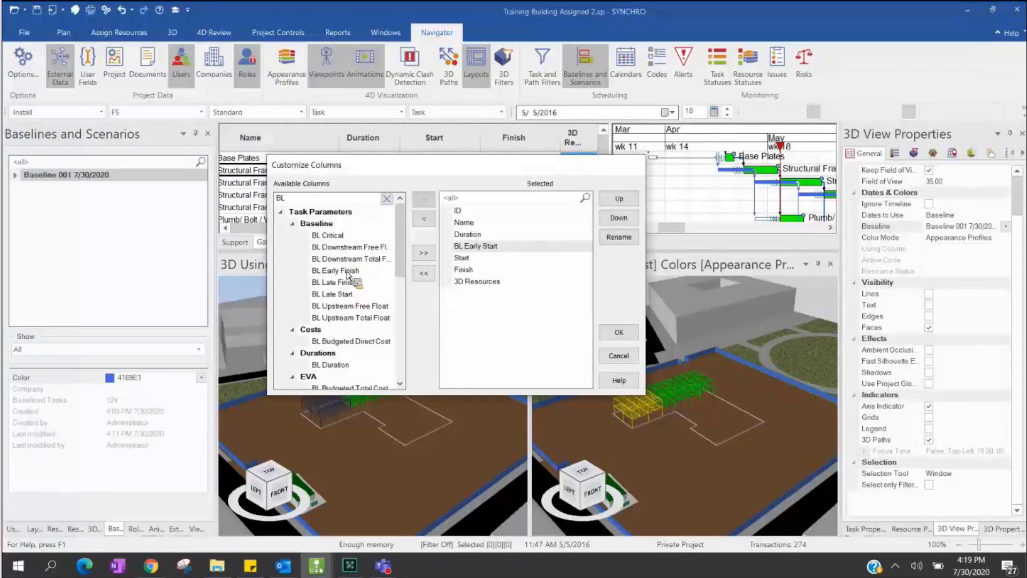
pyautogui.moveTo(342, 271); pyautogui.dragTo(559, 301)
pyautogui.click(619, 332)
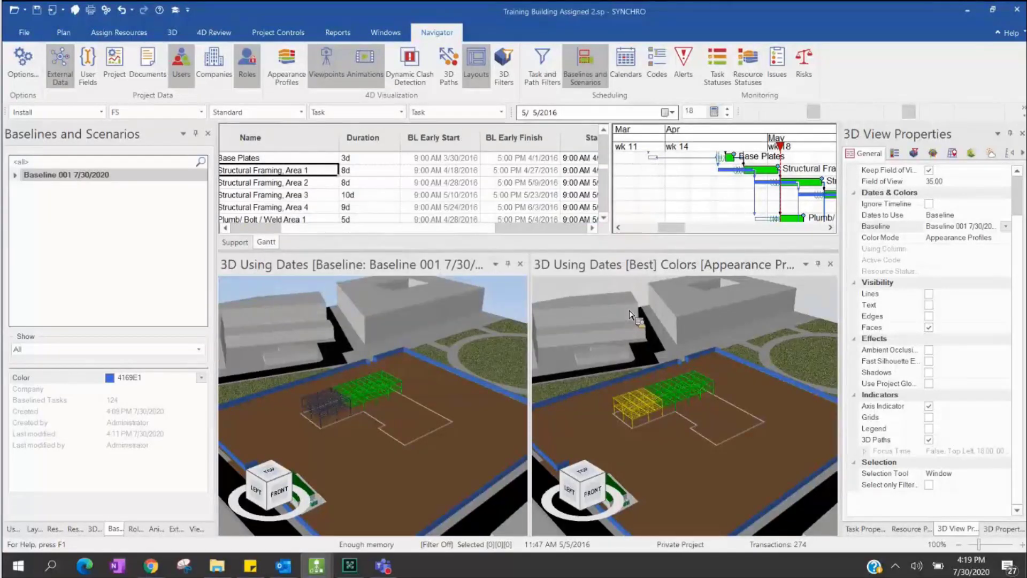
pyautogui.moveTo(744, 213); pyautogui.dragTo(372, 179)
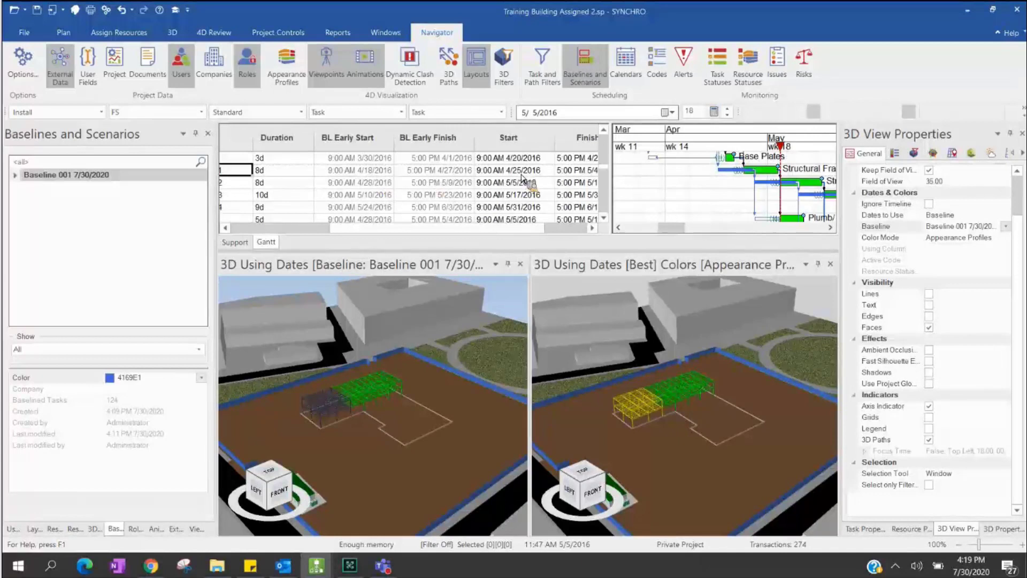
pyautogui.moveTo(523, 178); pyautogui.dragTo(435, 208)
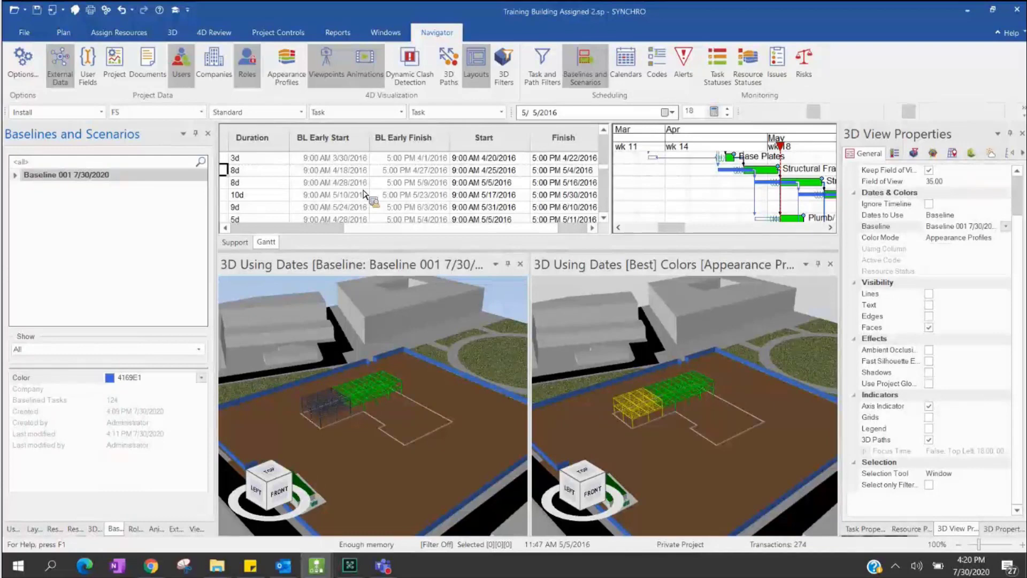
# - Open Compare Schedules from Reports and set Baseline 001 7/30/2020 as the original data
pyautogui.click(338, 33)
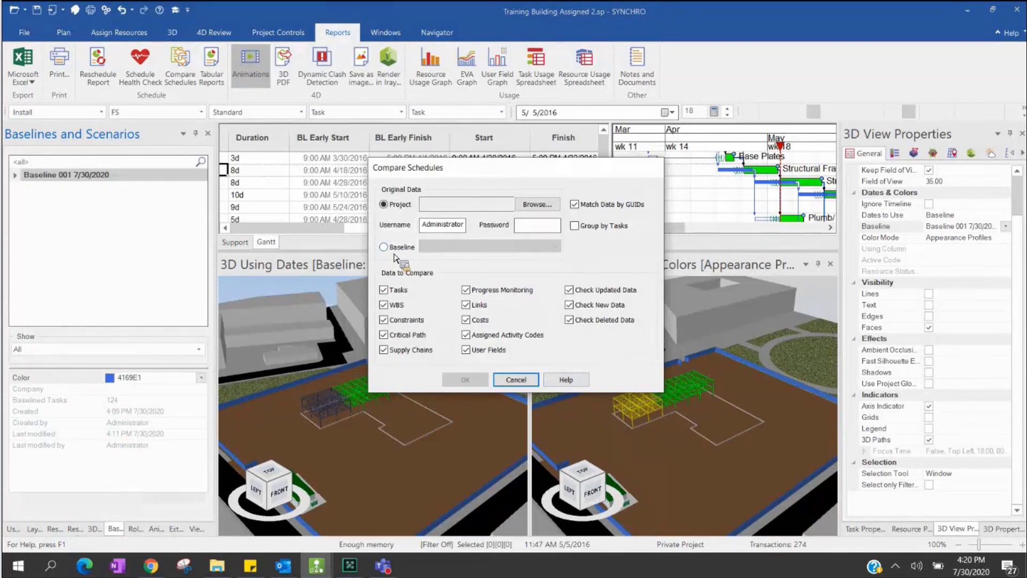
pyautogui.click(386, 247)
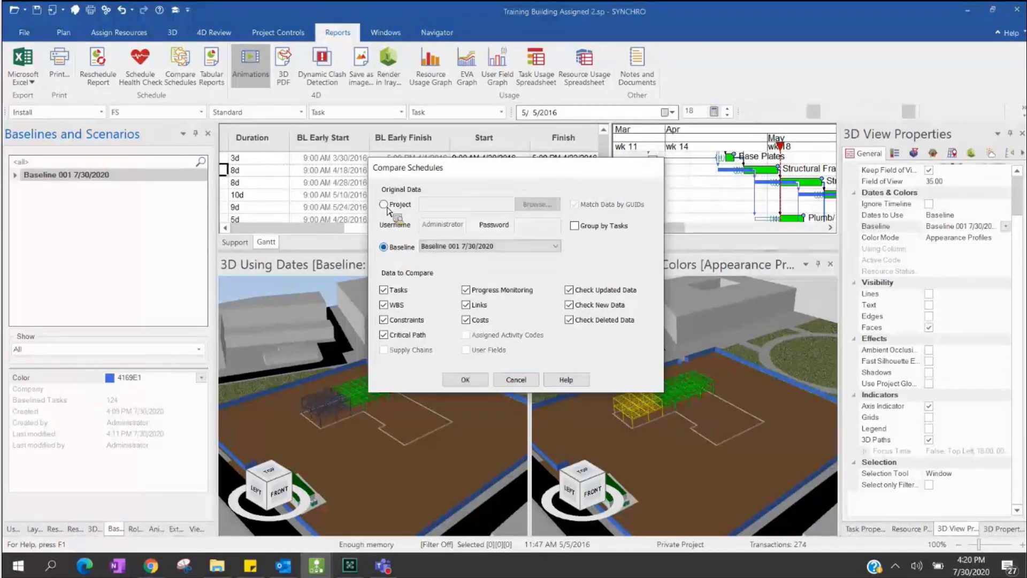
pyautogui.click(384, 205)
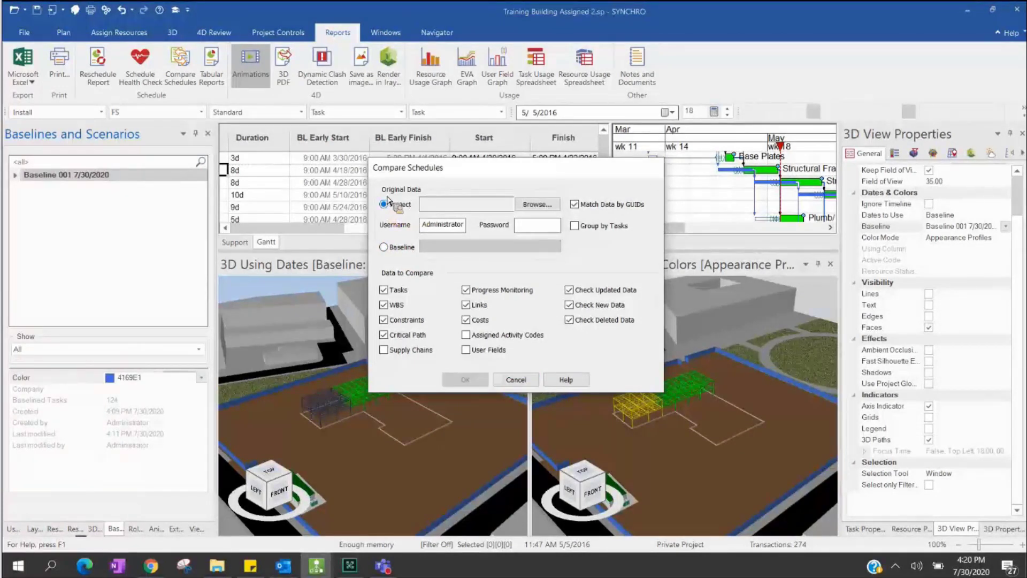
pyautogui.click(537, 204)
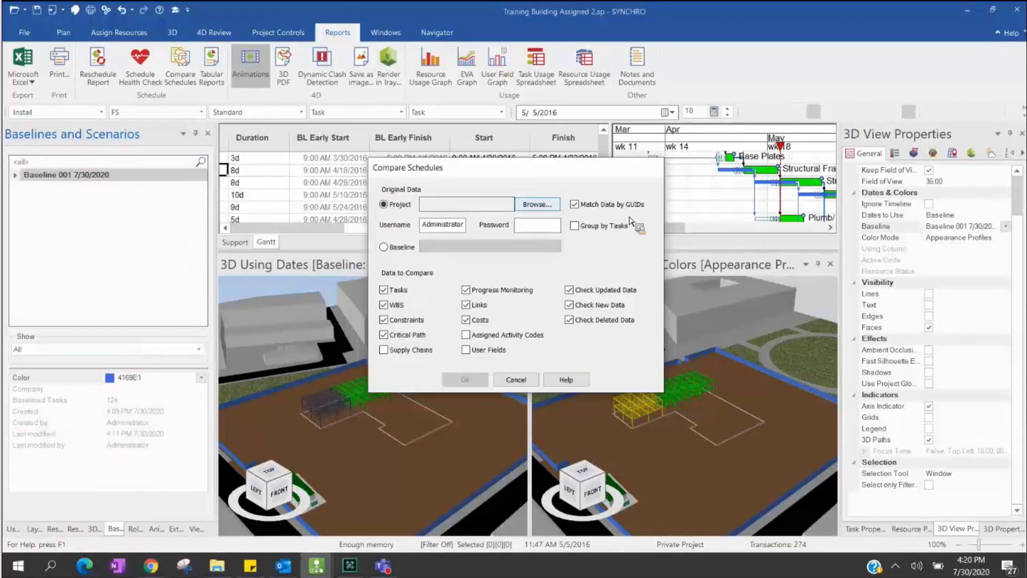
pyautogui.click(388, 249)
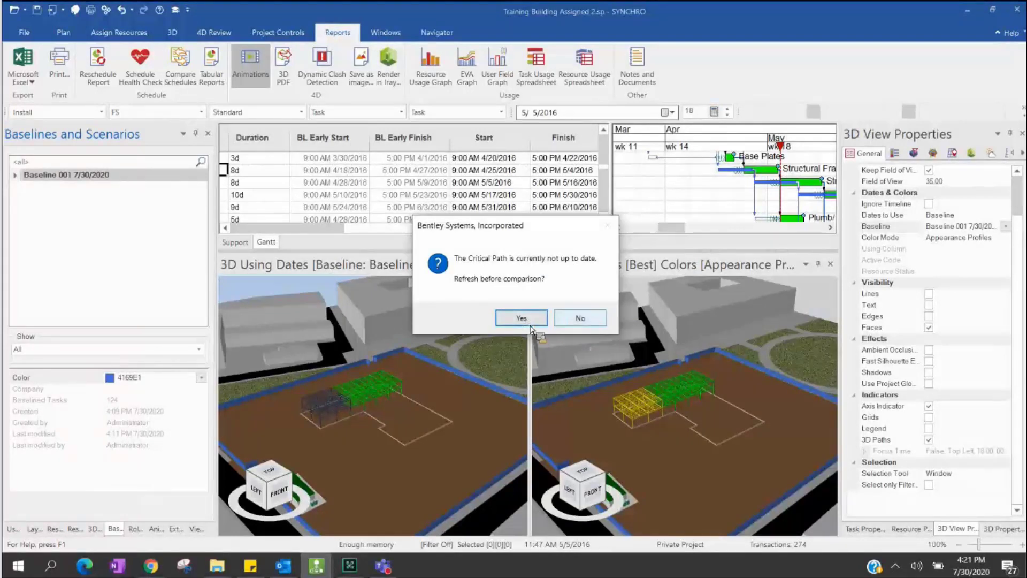
# - Refresh the critical path, generate the schedule differences report preview, and scroll through its table
pyautogui.press('Return')
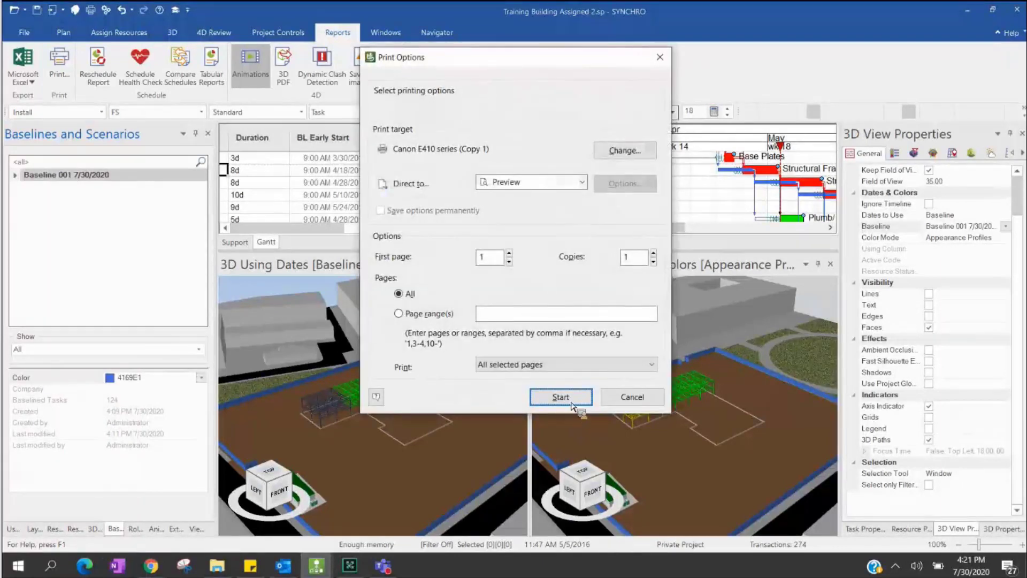
pyautogui.click(573, 386)
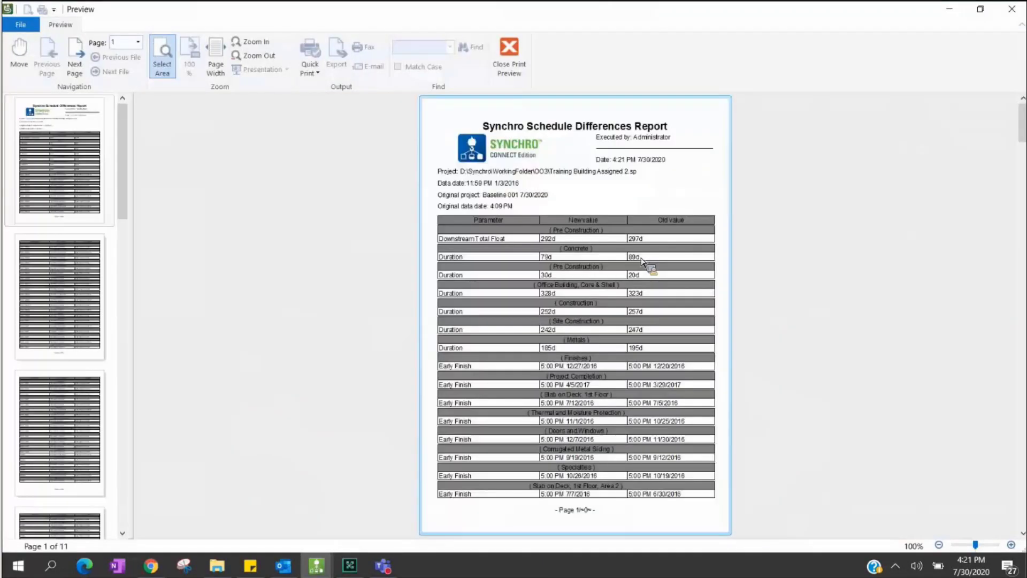
pyautogui.click(615, 270)
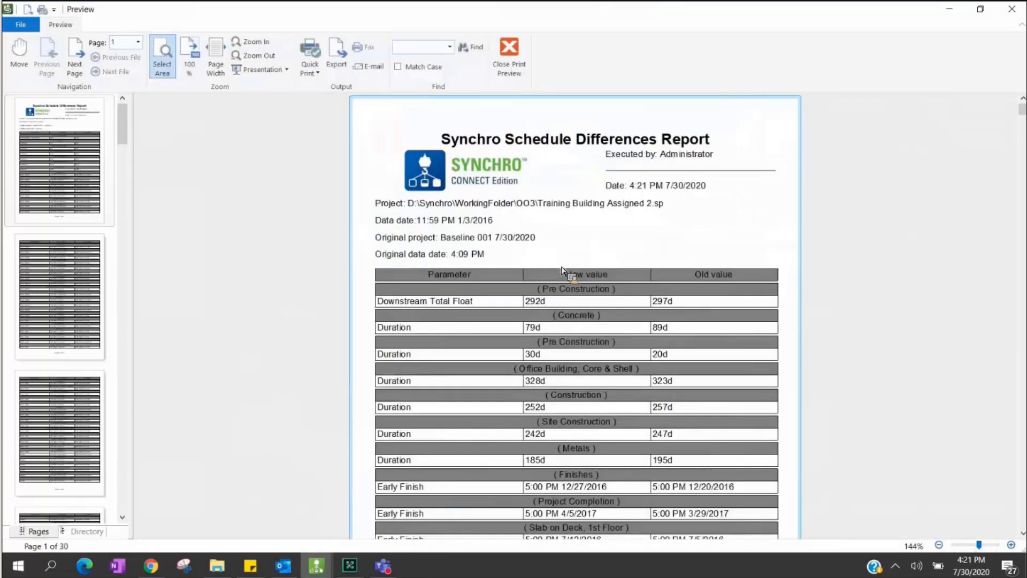
pyautogui.keyDown('ctrl'); pyautogui.scroll(-2, 594, 289); pyautogui.keyUp('ctrl')
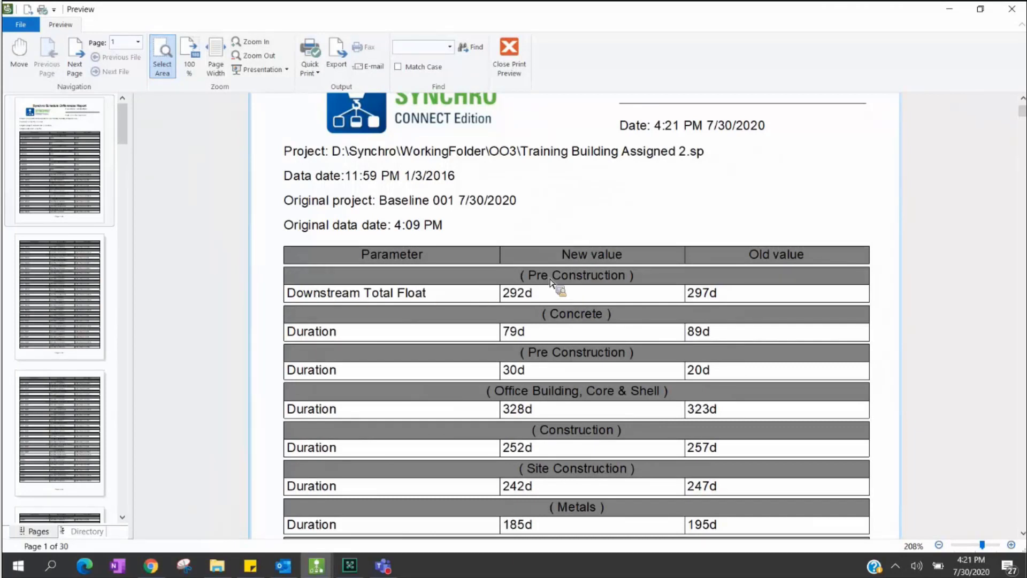
pyautogui.scroll(-1, 598, 268)
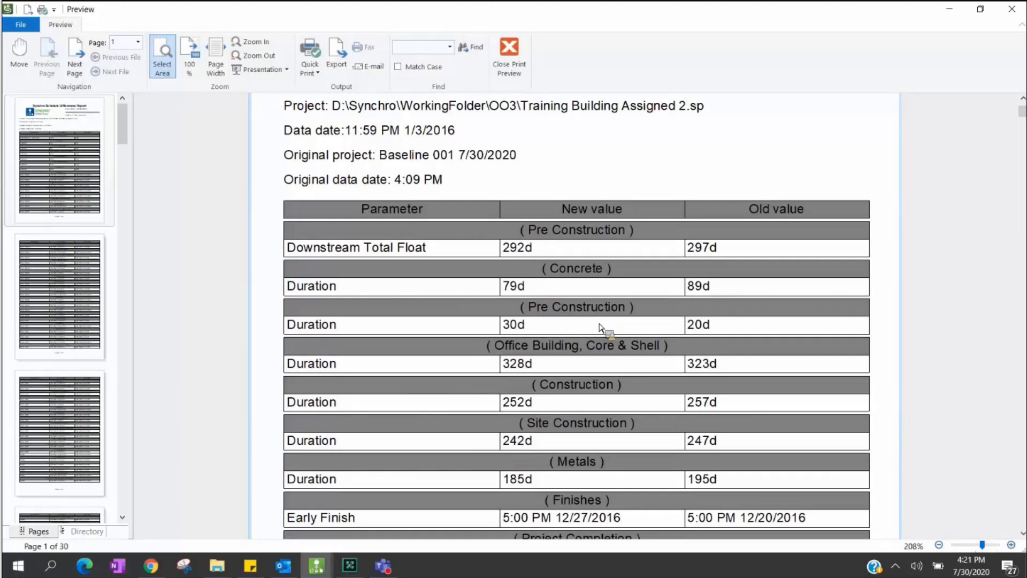
pyautogui.scroll(-3, 541, 326)
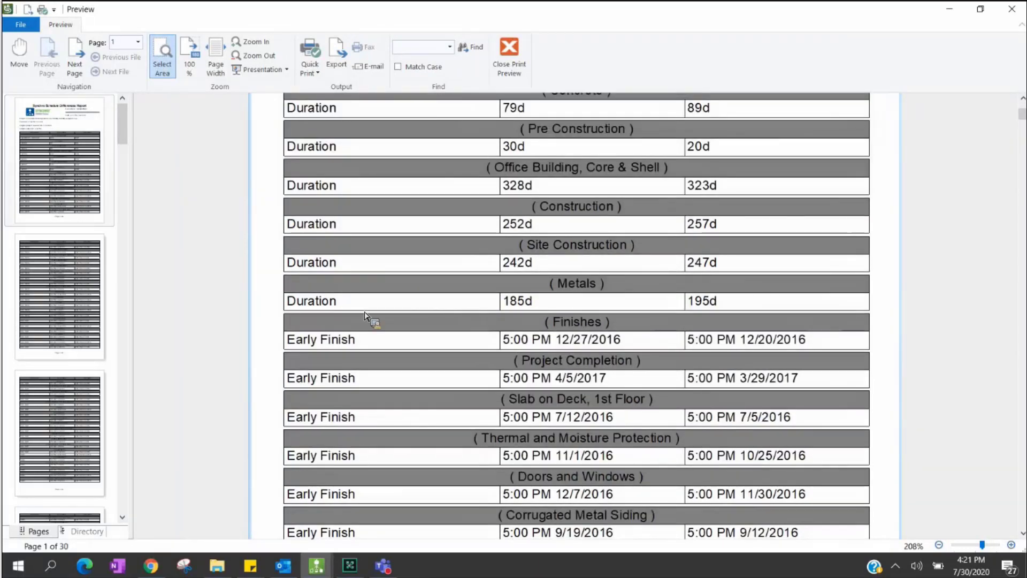
pyautogui.scroll(-5, 576, 322)
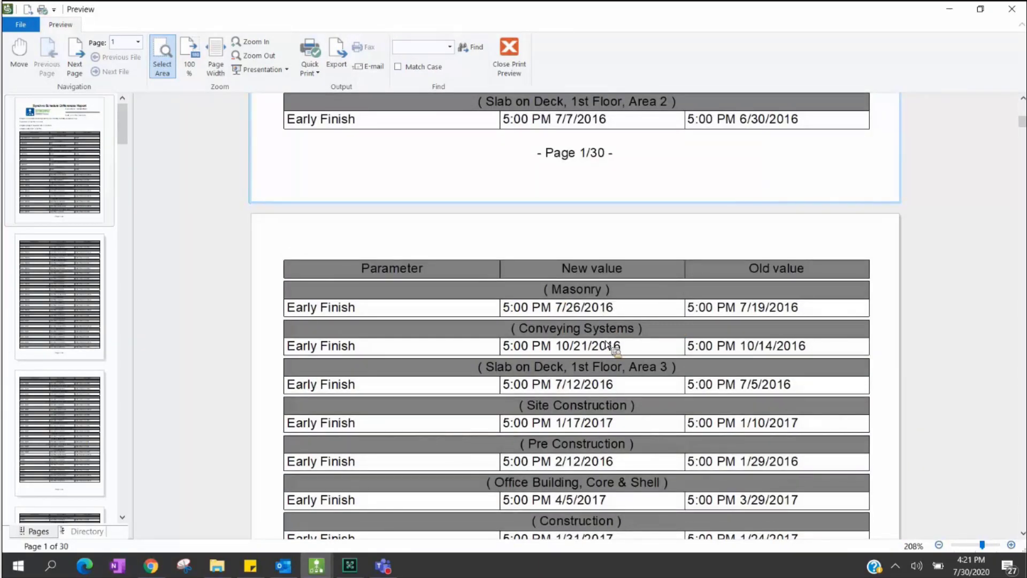
pyautogui.scroll(-8, 608, 348)
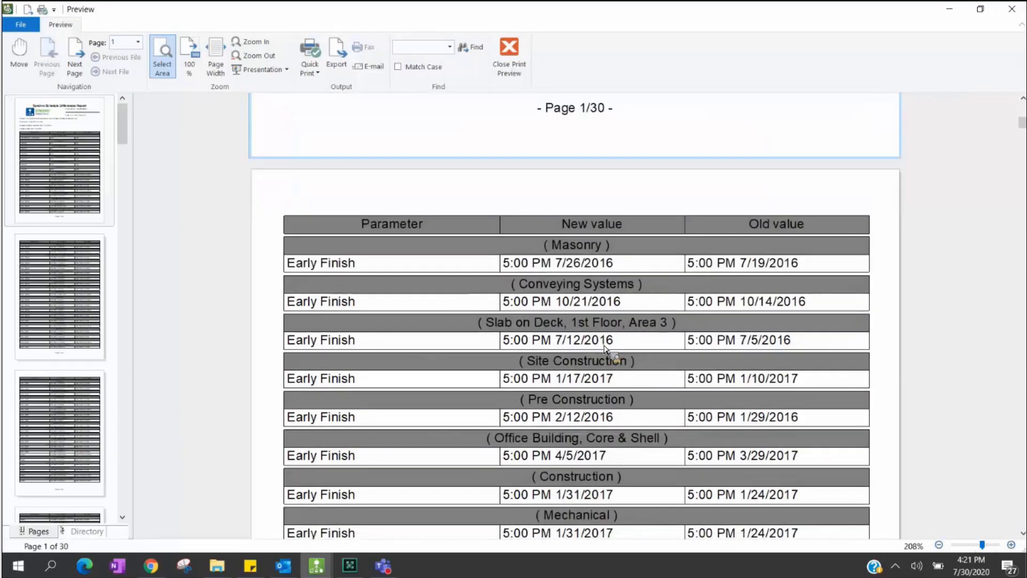
pyautogui.scroll(-20, 603, 349)
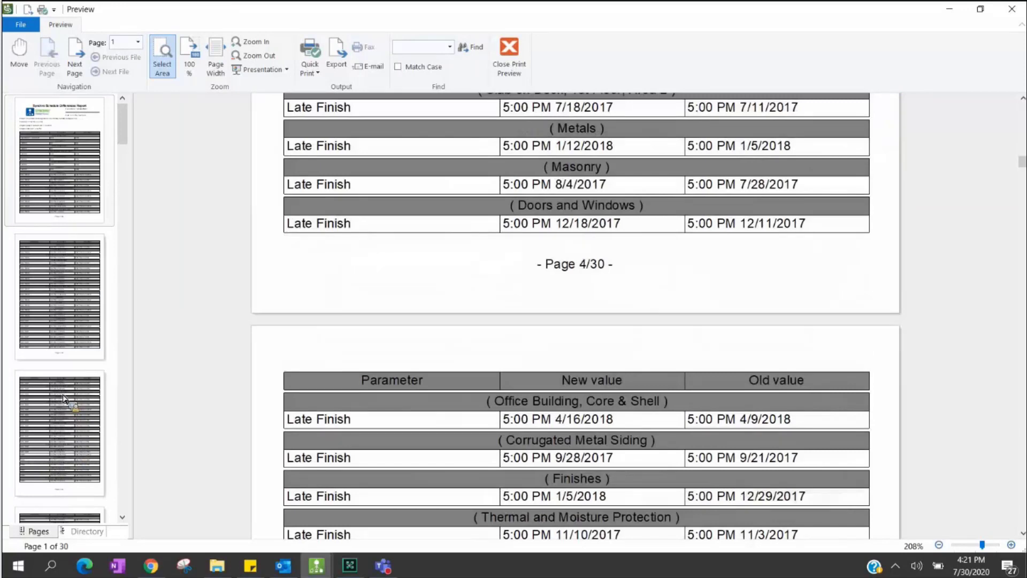
# - Jump to page 25 of the report, review it, and close the print preview
pyautogui.click(122, 402)
pyautogui.click(60, 431)
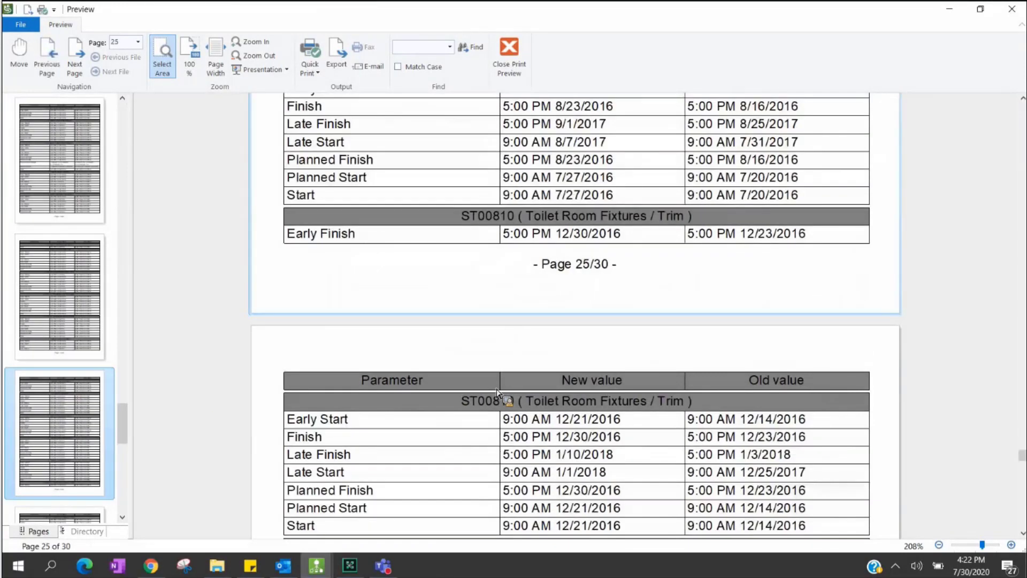
pyautogui.scroll(-2, 592, 291)
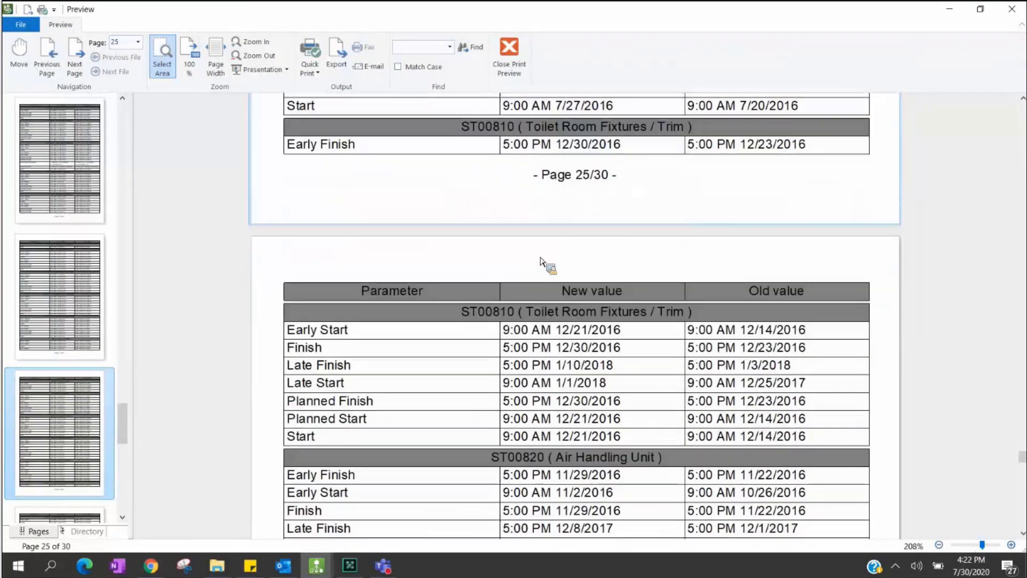
pyautogui.scroll(-1, 637, 286)
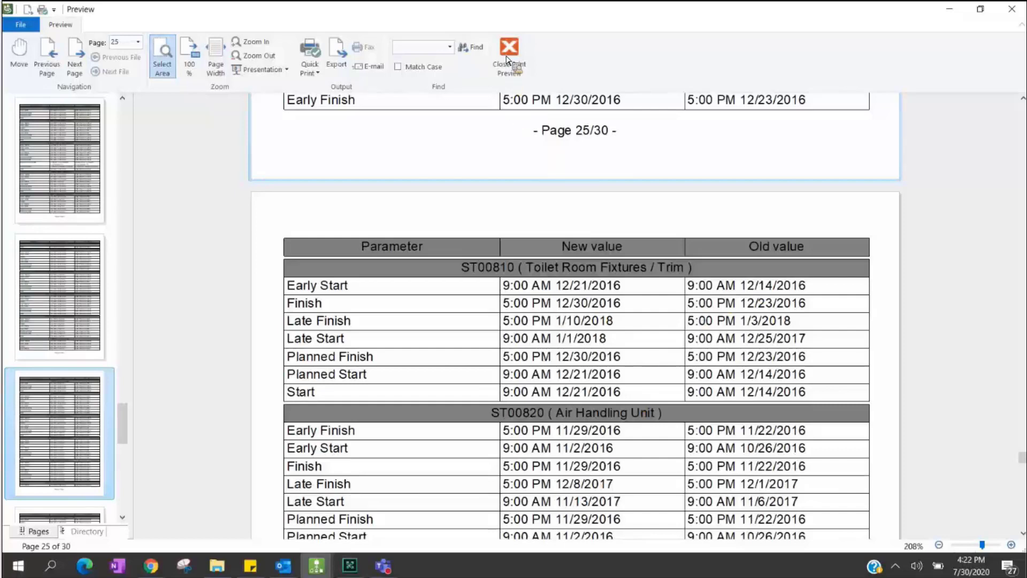
pyautogui.scroll(-3, 517, 59)
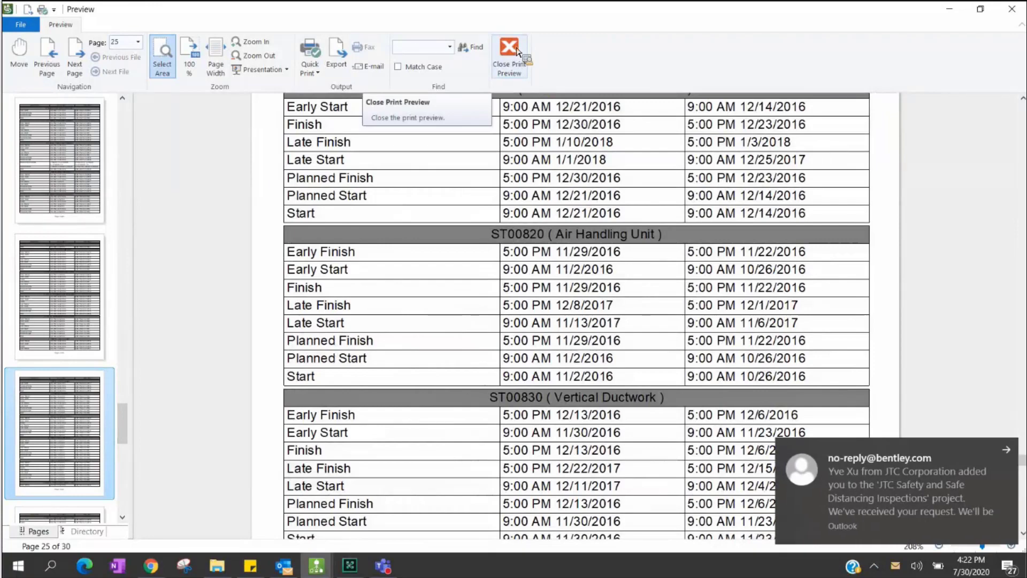
pyautogui.click(524, 63)
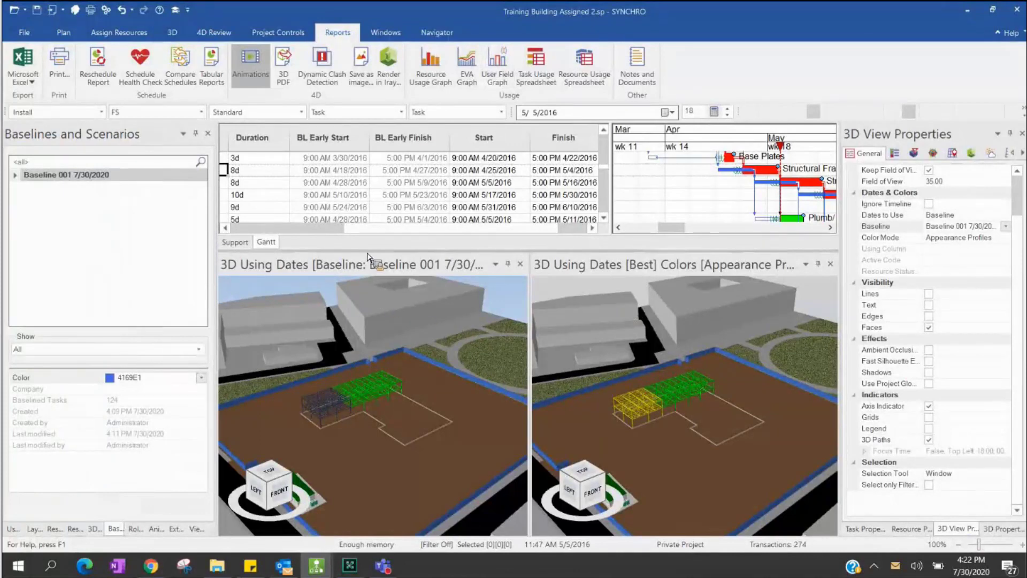
pyautogui.moveTo(368, 257); pyautogui.dragTo(294, 180)
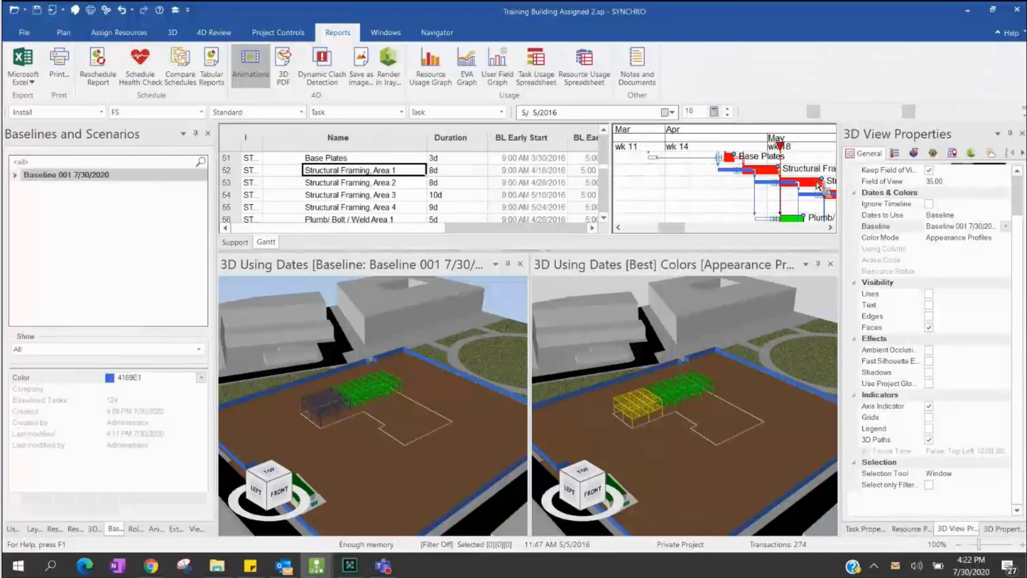
pyautogui.moveTo(817, 185)
pyautogui.mouseDown()
pyautogui.moveTo(405, 195)
pyautogui.moveTo(424, 194)
pyautogui.moveTo(423, 213)
pyautogui.moveTo(397, 177)
pyautogui.moveTo(261, 144)
pyautogui.moveTo(299, 152)
pyautogui.moveTo(292, 193)
pyautogui.moveTo(64, 202)
pyautogui.moveTo(58, 182)
pyautogui.moveTo(720, 175)
pyautogui.moveTo(90, 220)
pyautogui.moveTo(65, 182)
pyautogui.moveTo(407, 210)
pyautogui.moveTo(88, 181)
pyautogui.mouseUp()
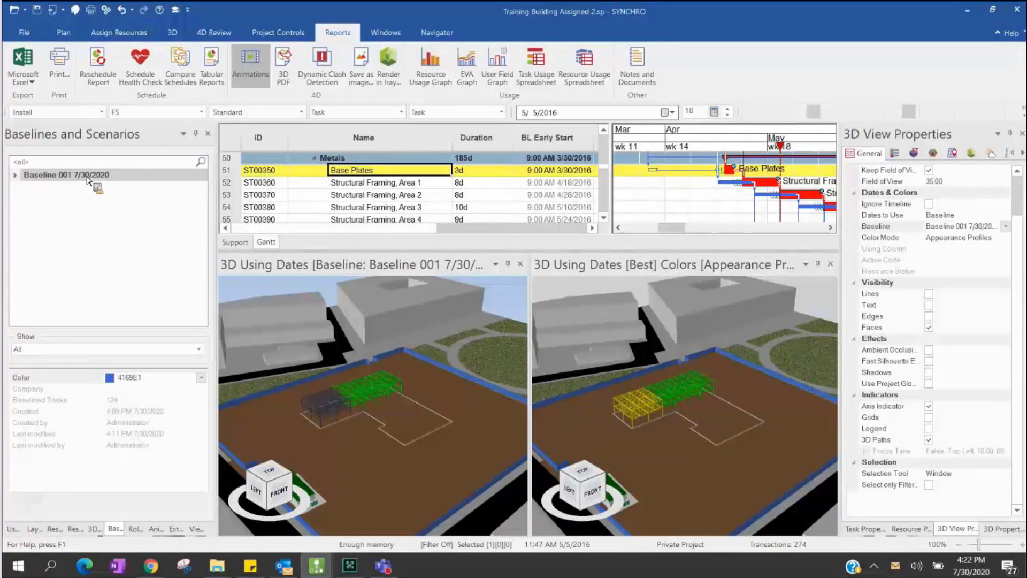
# - Restore Baseline 001's baselined tasks, declining to create a backup baseline
pyautogui.rightClick(59, 177)
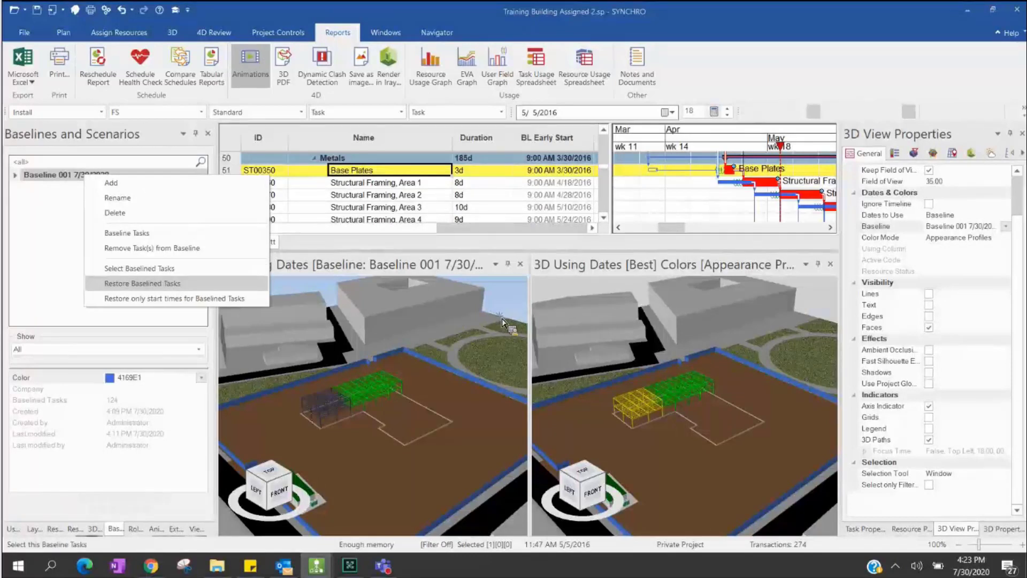
pyautogui.press('Return')
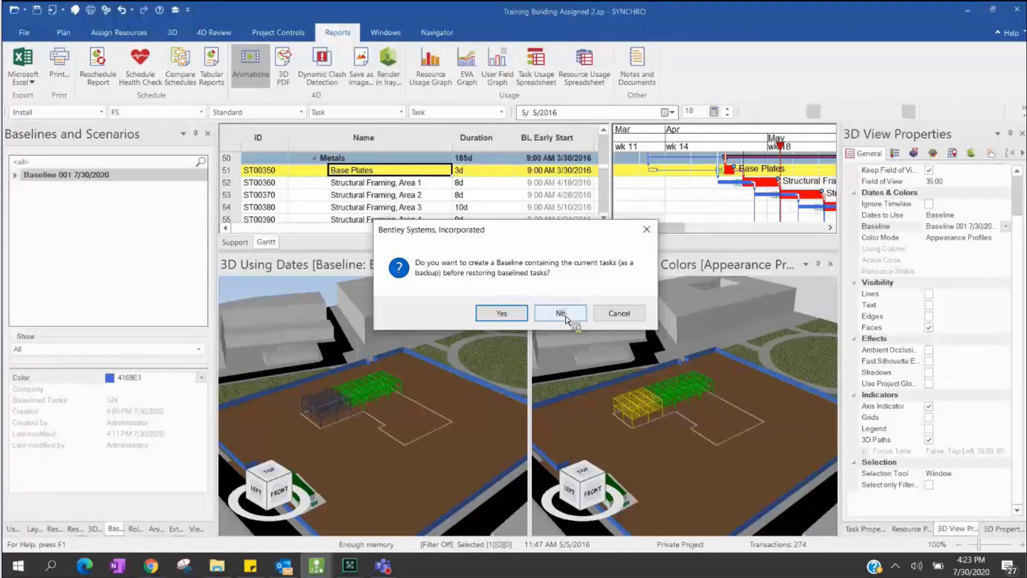
pyautogui.click(560, 314)
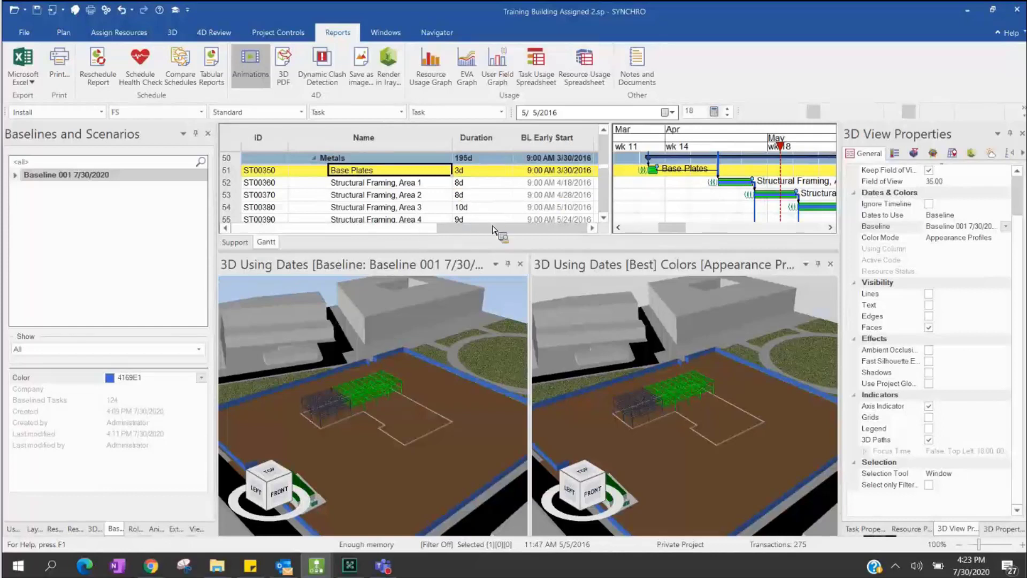
pyautogui.hscroll(1, 528, 203)
pyautogui.hscroll(3, 537, 181)
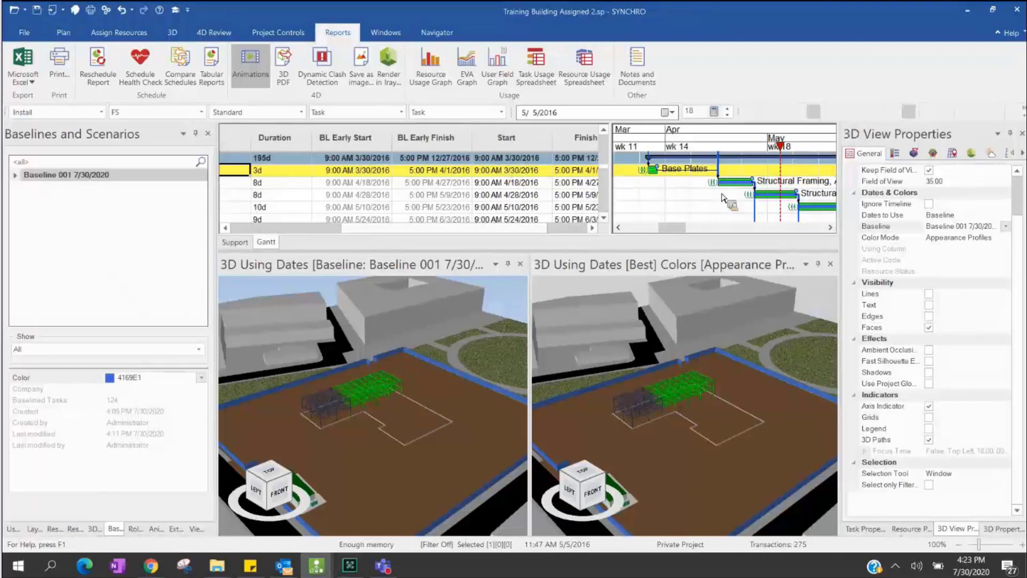
pyautogui.moveTo(673, 234); pyautogui.dragTo(676, 234)
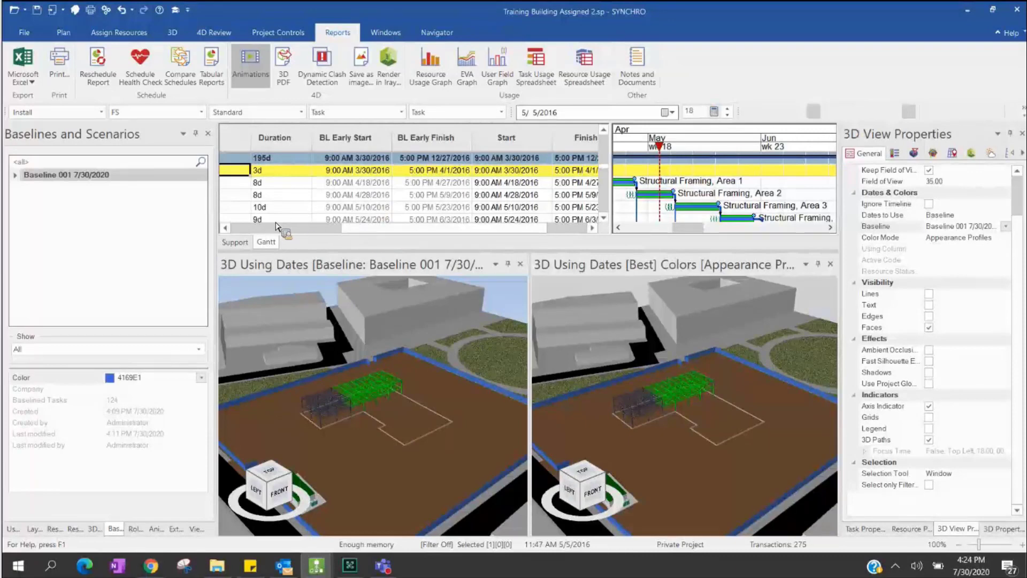
pyautogui.hscroll(-5, 276, 227)
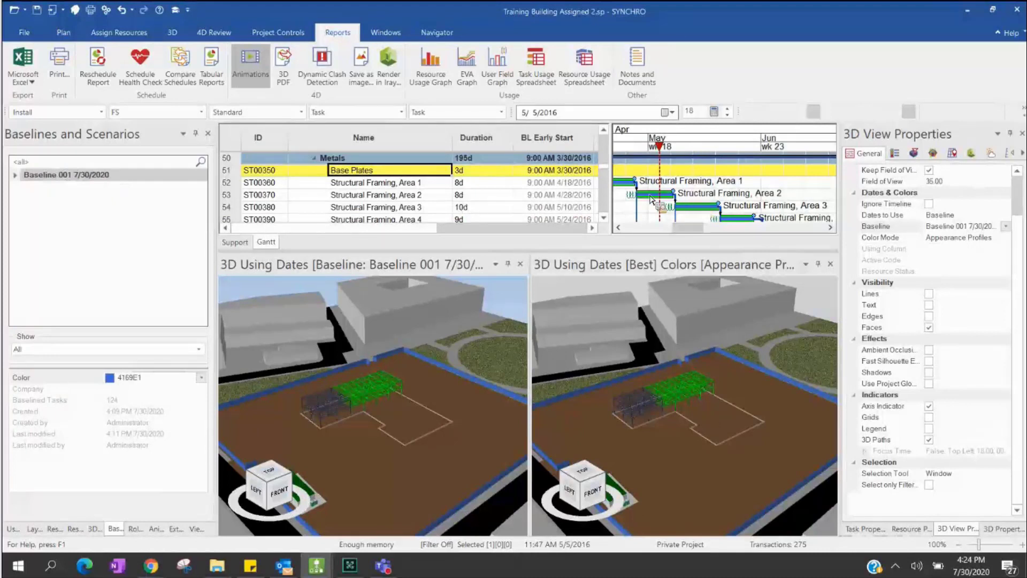
pyautogui.scroll(-1, 524, 194)
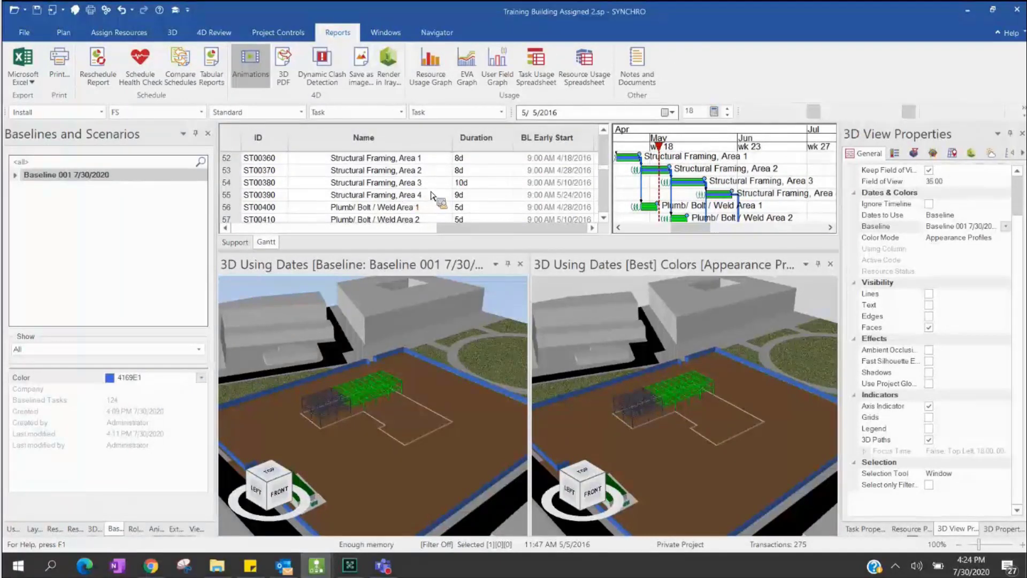
# - Show the External Data panel and bring up actions for Training Project Schedule.xml
pyautogui.click(437, 33)
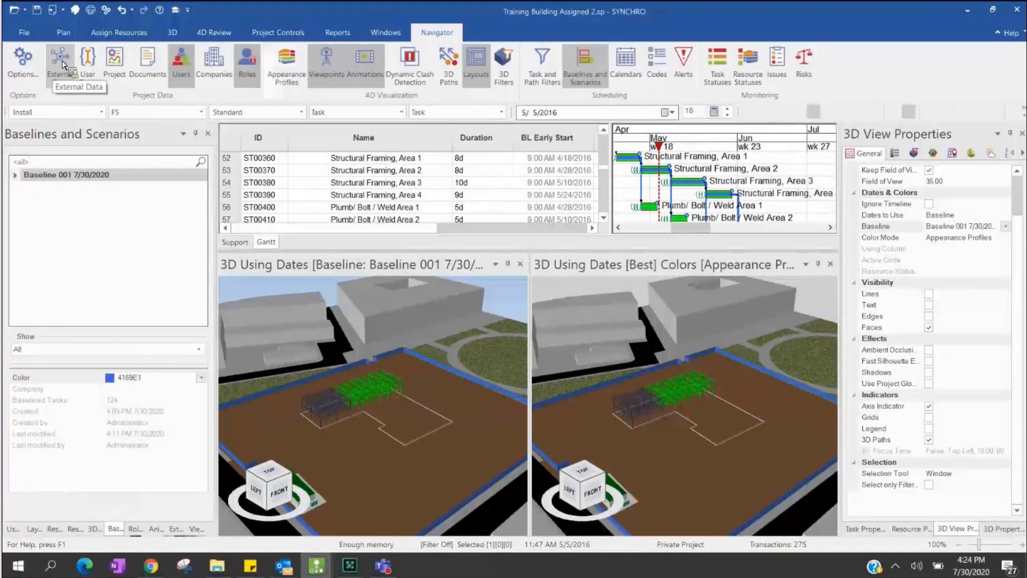
pyautogui.click(60, 63)
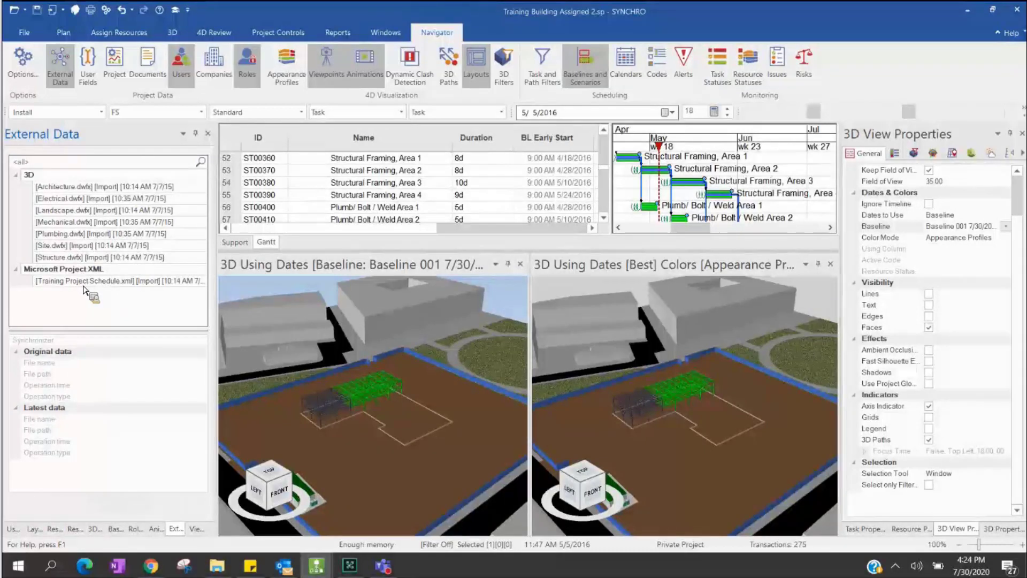
pyautogui.click(145, 283)
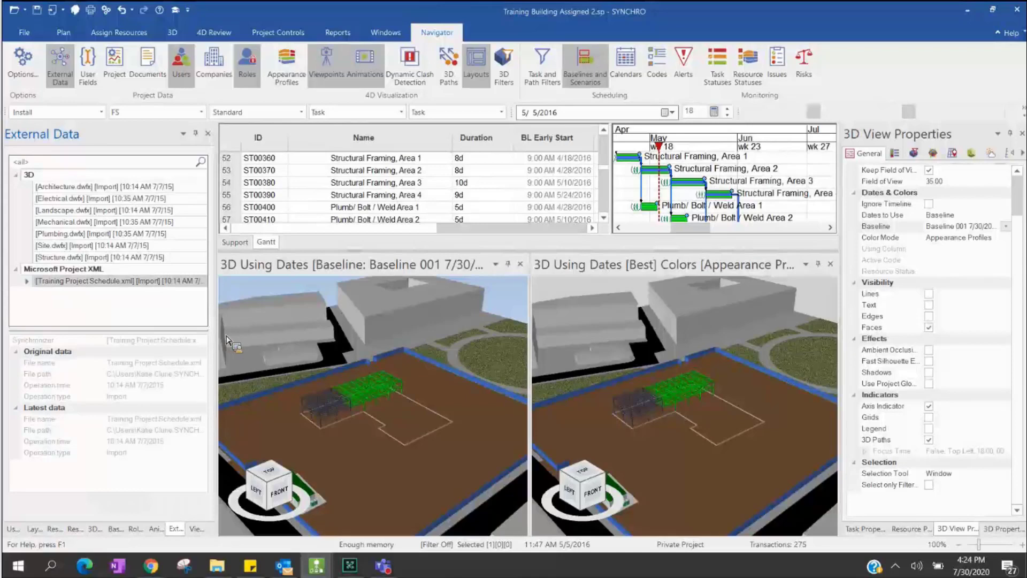
pyautogui.rightClick(141, 282)
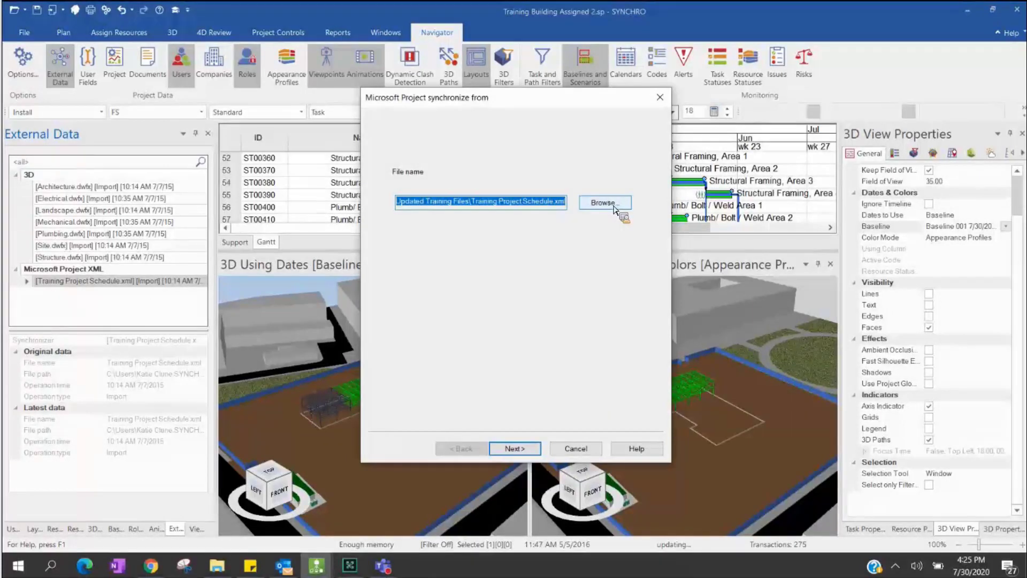
# - Choose Training Project Schedule Updated.xml as the synchronization source and continue to object choices
pyautogui.click(615, 205)
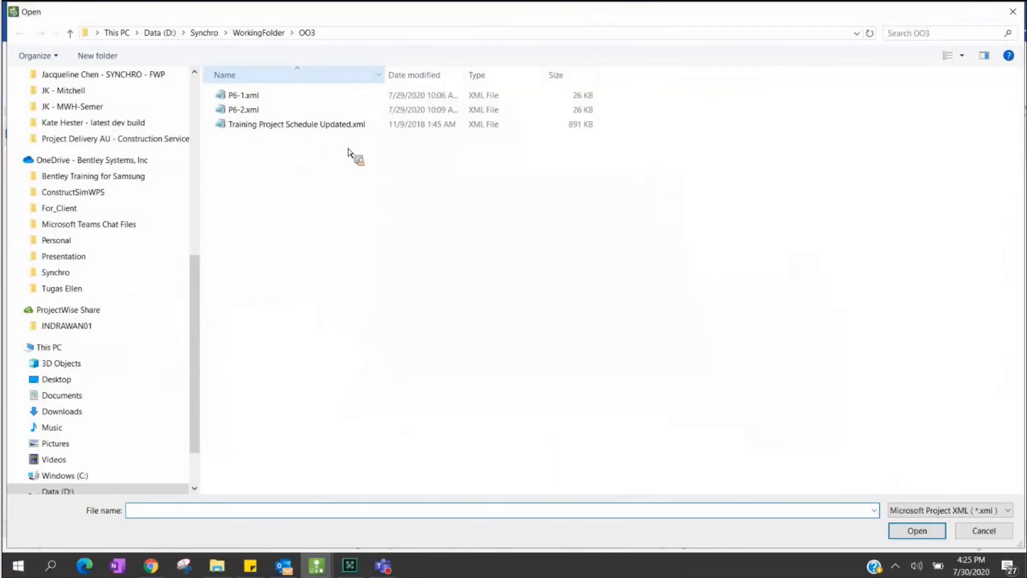
pyautogui.click(299, 127)
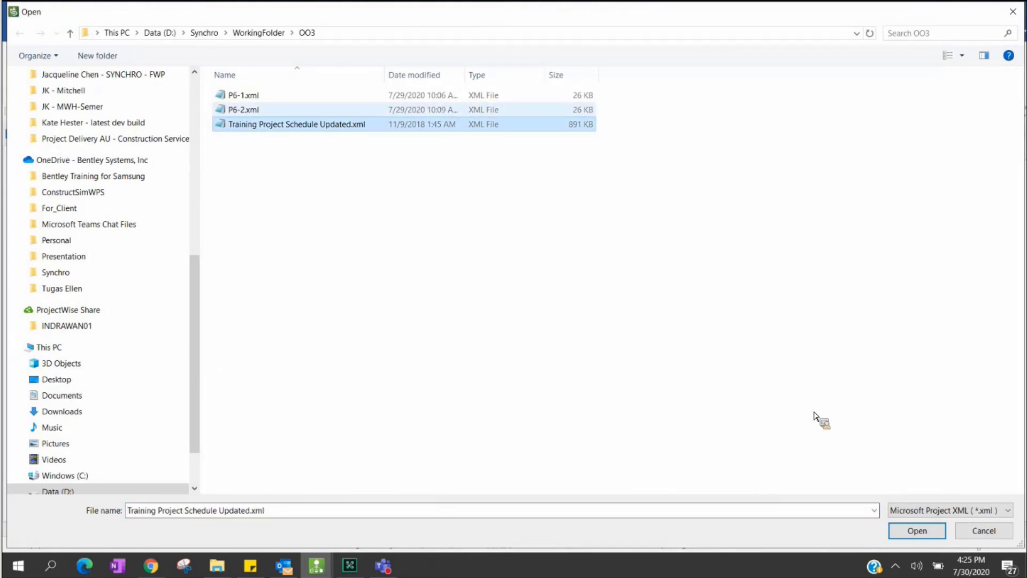
pyautogui.click(931, 533)
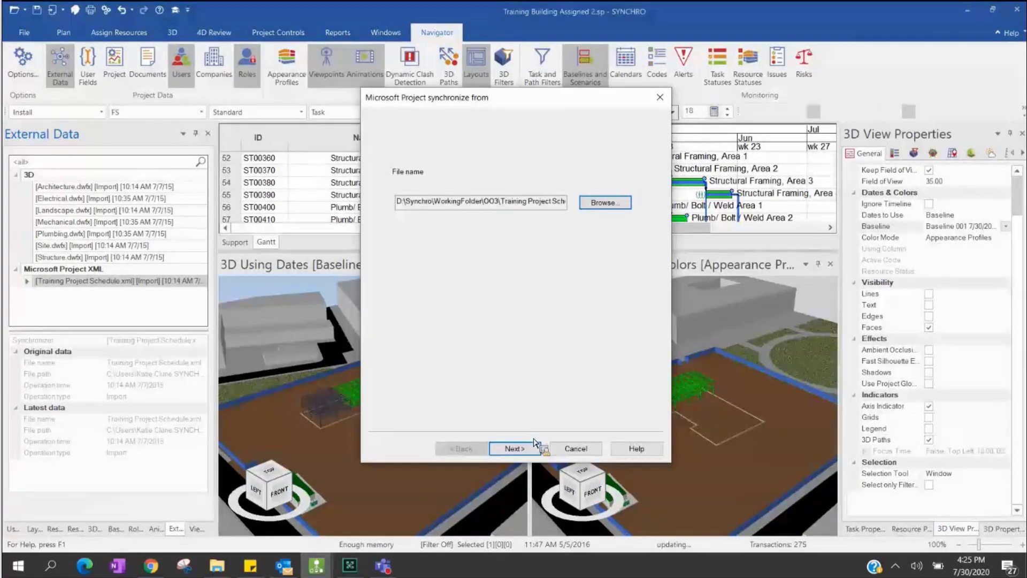
pyautogui.click(533, 450)
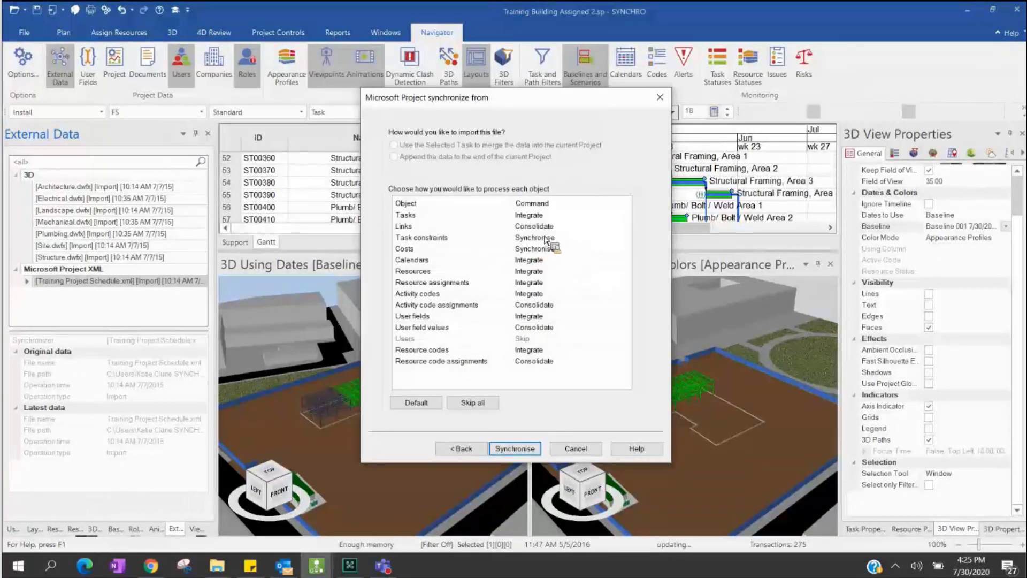
# - Keep Integrate for Tasks, then open schedule synchronize.pptx from File Explorer
pyautogui.click(625, 215)
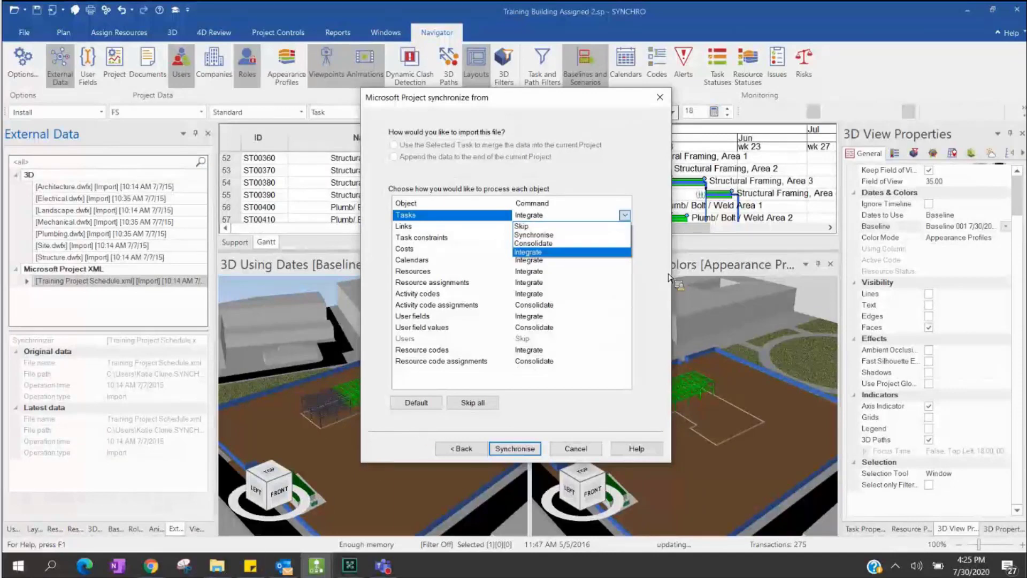
pyautogui.click(656, 186)
pyautogui.hotkey('alt', 'Tab')
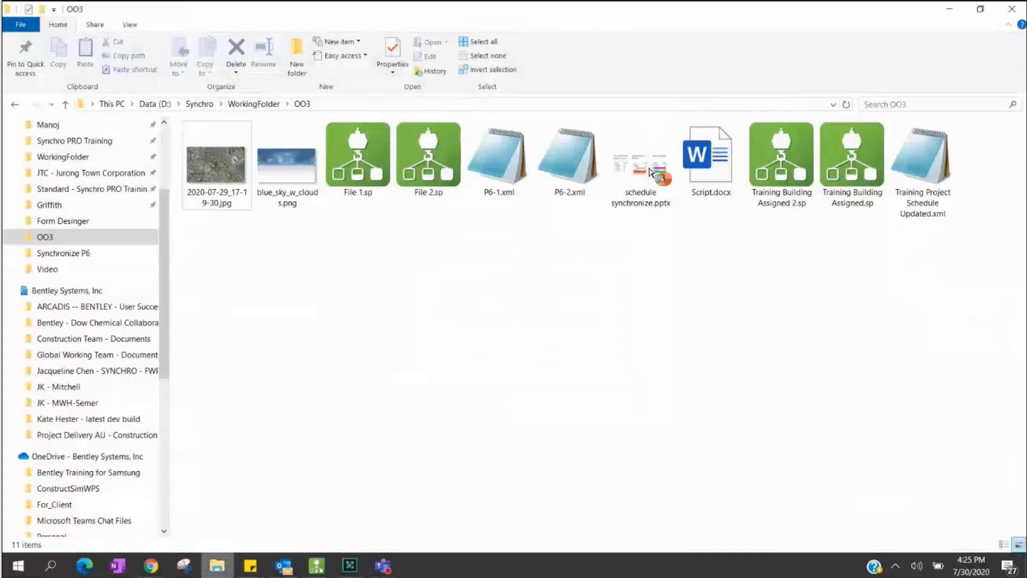
pyautogui.press('Return')
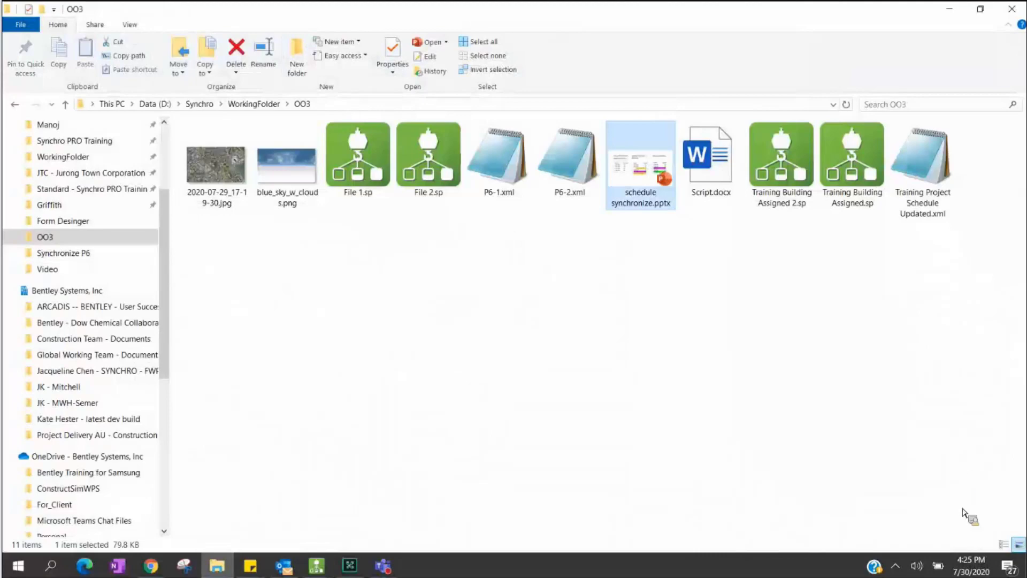
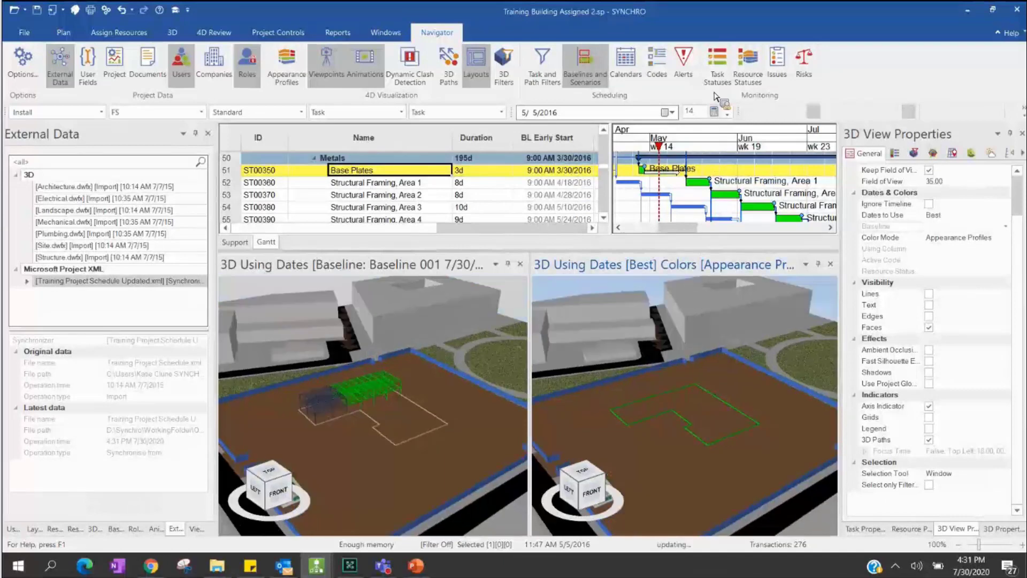
# - Move the focus time to 5/30/2016 and orbit both 3D views to see the steel framing
pyautogui.moveTo(668, 355); pyautogui.dragTo(615, 256)
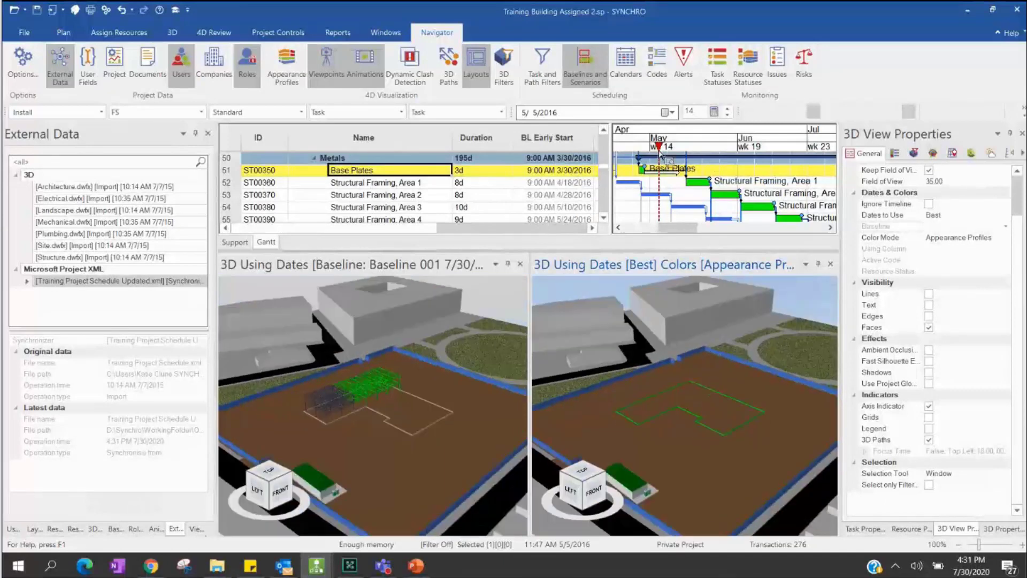
pyautogui.moveTo(660, 154)
pyautogui.mouseDown()
pyautogui.moveTo(715, 155)
pyautogui.moveTo(722, 373)
pyautogui.moveTo(712, 434)
pyautogui.moveTo(666, 388)
pyautogui.moveTo(648, 398)
pyautogui.mouseUp()
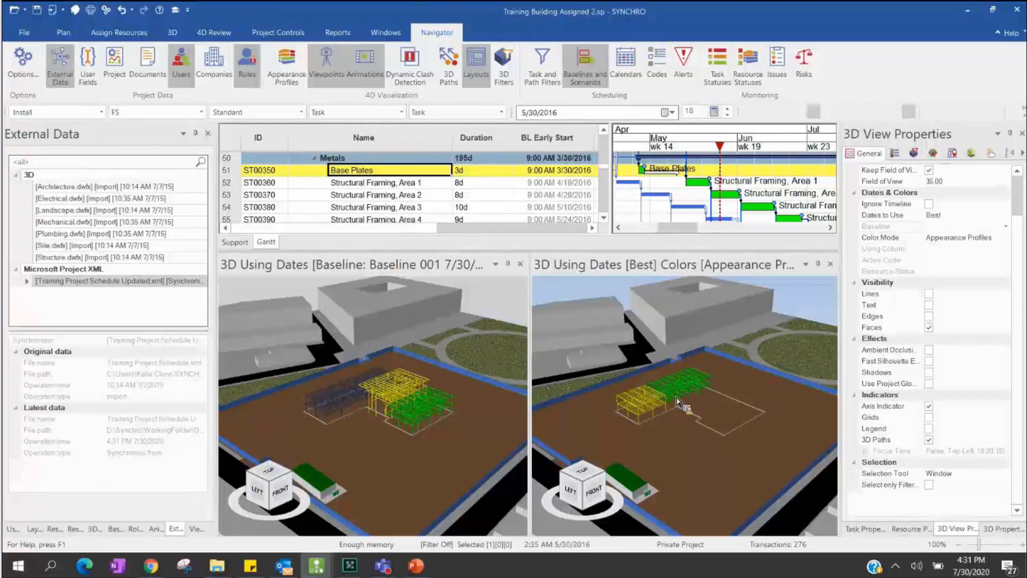
pyautogui.moveTo(694, 395); pyautogui.dragTo(713, 373)
pyautogui.moveTo(657, 407); pyautogui.dragTo(702, 421)
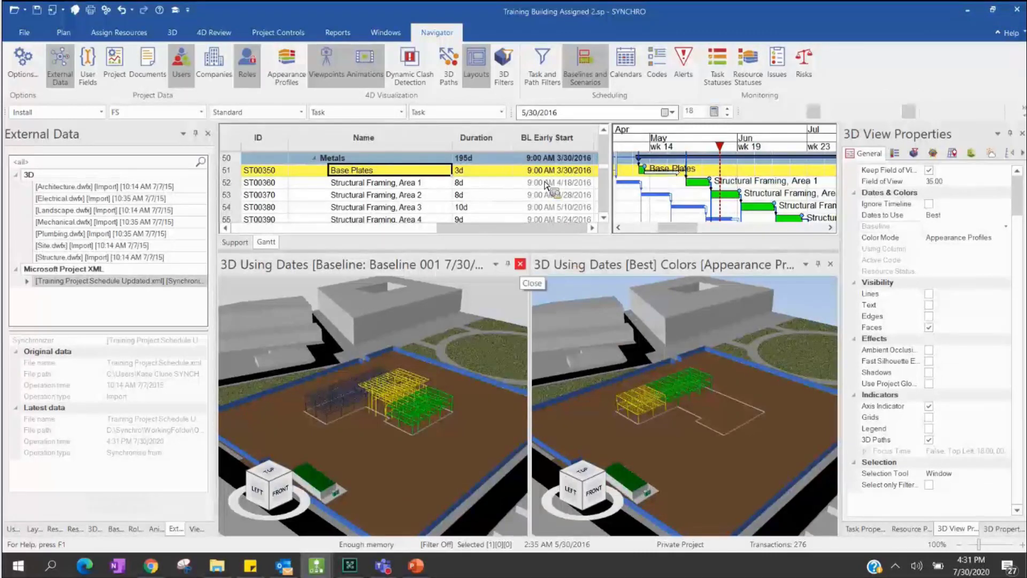
# - Close the baseline 3D view, enlarge the Best-dates view and look straight down on the site
pyautogui.click(520, 264)
pyautogui.moveTo(543, 252); pyautogui.dragTo(543, 182)
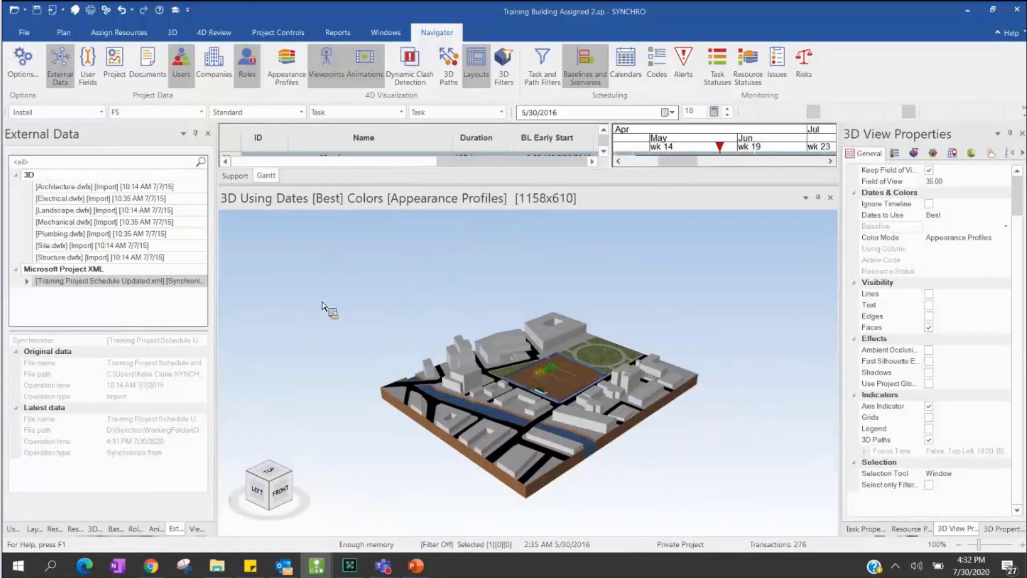
pyautogui.rightClick(364, 200)
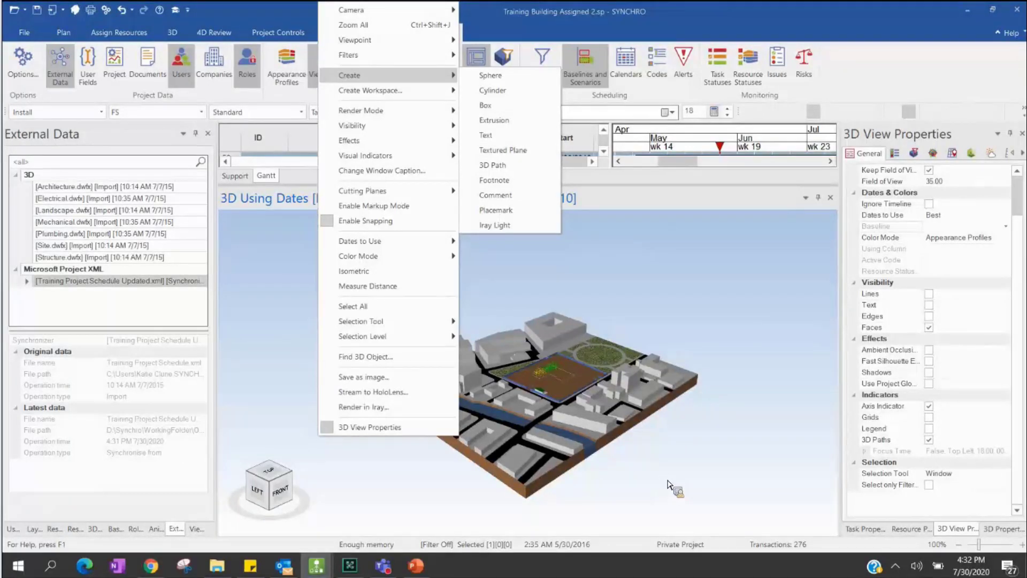
pyautogui.click(650, 466)
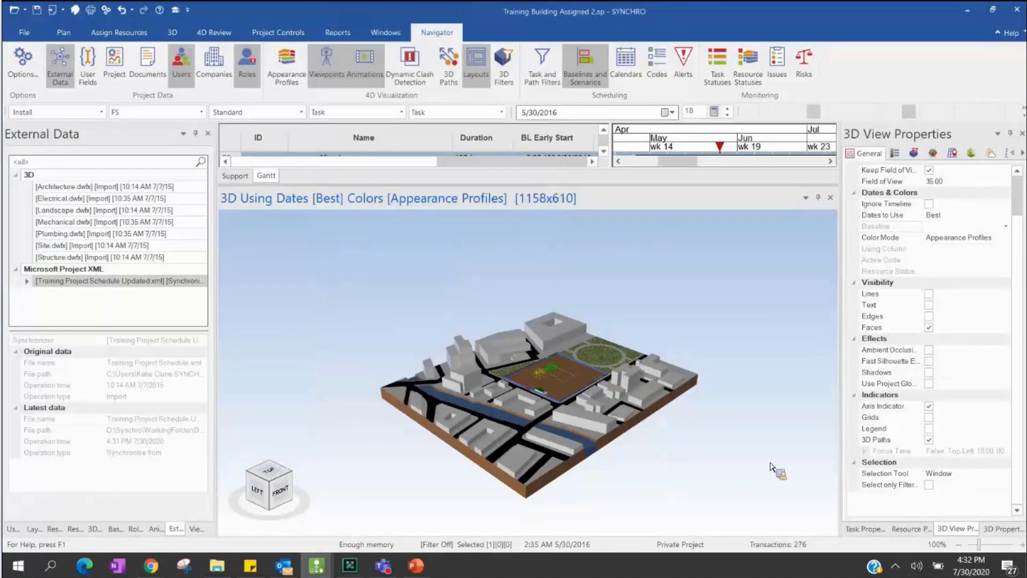
pyautogui.click(273, 471)
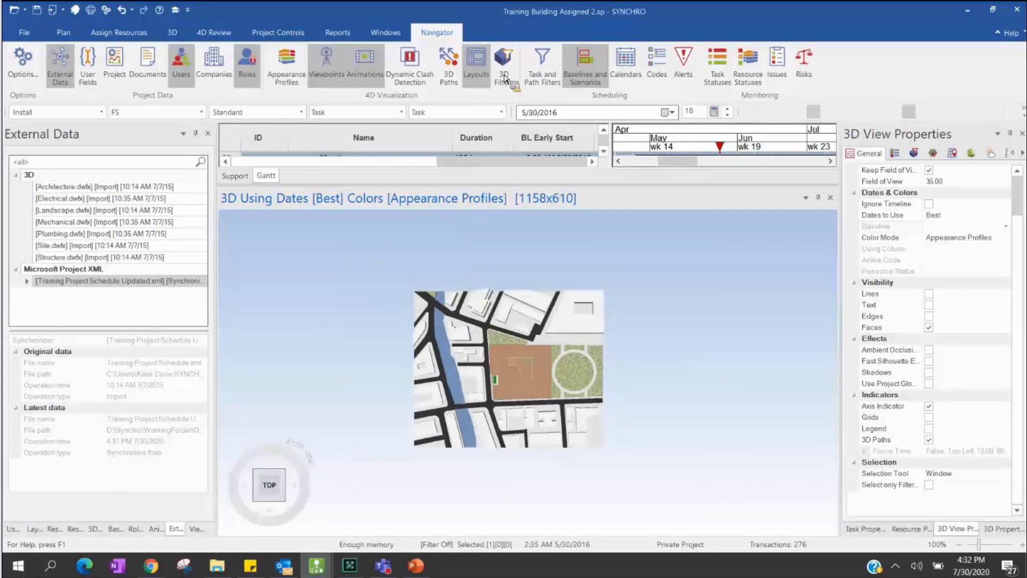
pyautogui.click(150, 565)
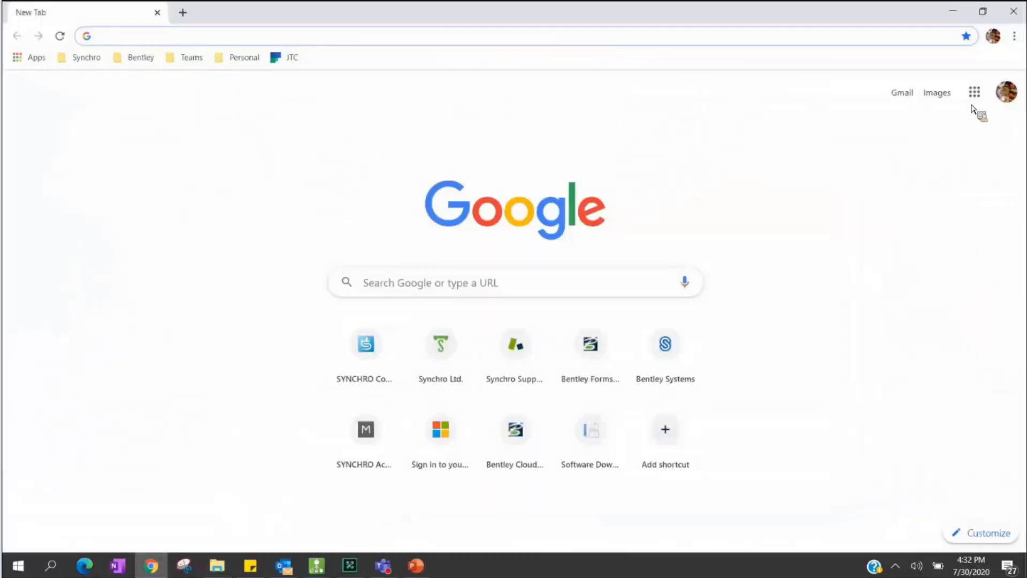
# - Open the Personal > Batam - Google Maps bookmark in Chrome, collapse its side panel, and return to SYNCHRO
pyautogui.hotkey('alt', 'f')
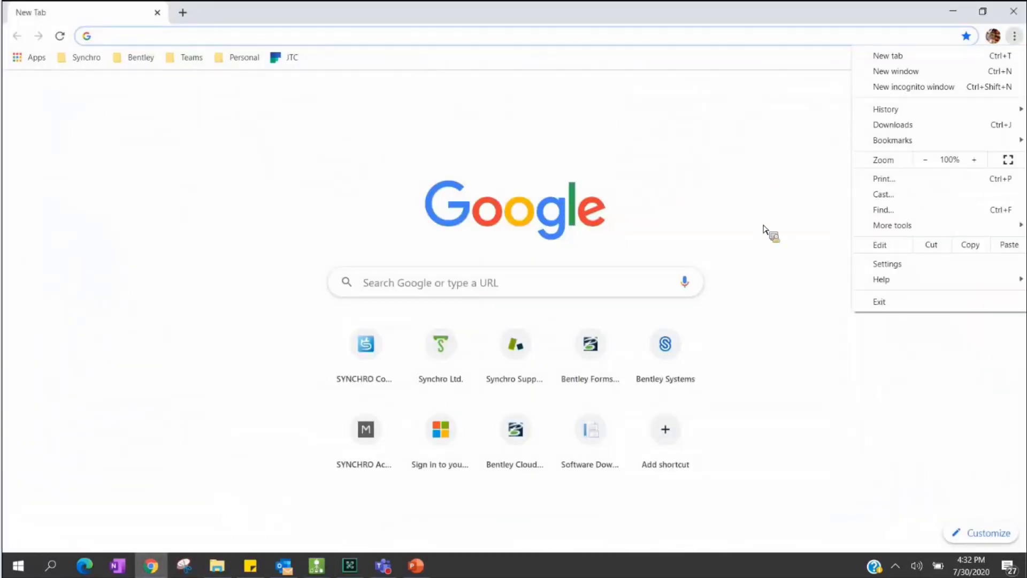
pyautogui.press('Down')
pyautogui.press('Down')
pyautogui.press('Down')
pyautogui.press('Down')
pyautogui.press('Down')
pyautogui.press('Down')
pyautogui.press('Down')
pyautogui.press('Down')
pyautogui.press('Up')
pyautogui.press('Up')
pyautogui.press('Right')
pyautogui.press('Down')
pyautogui.press('Down')
pyautogui.press('Down')
pyautogui.press('Down')
pyautogui.press('Down')
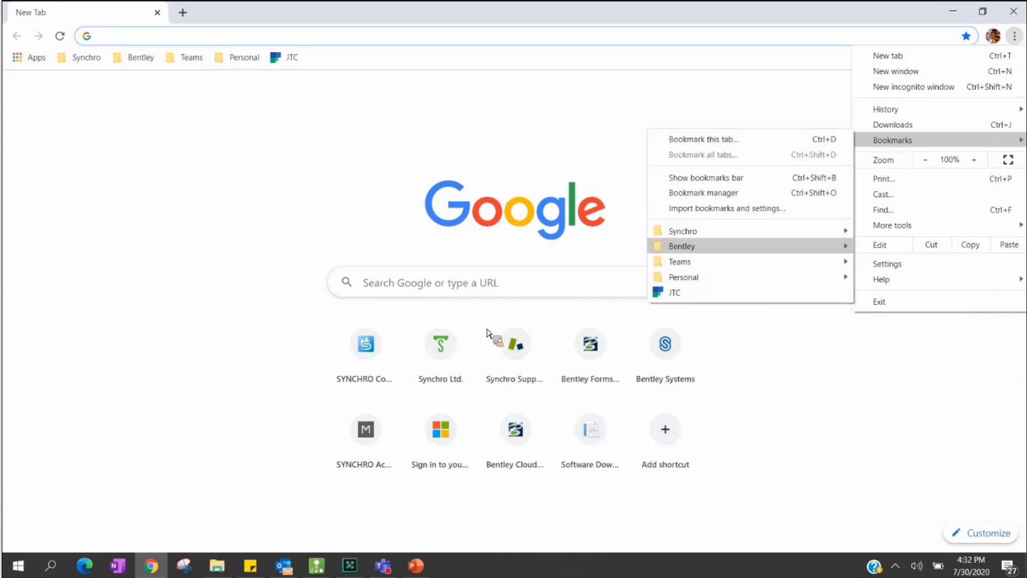
pyautogui.press('Down')
pyautogui.press('Down')
pyautogui.press('Right')
pyautogui.press('Down')
pyautogui.press('Down')
pyautogui.press('Down')
pyautogui.press('Down')
pyautogui.press('Up')
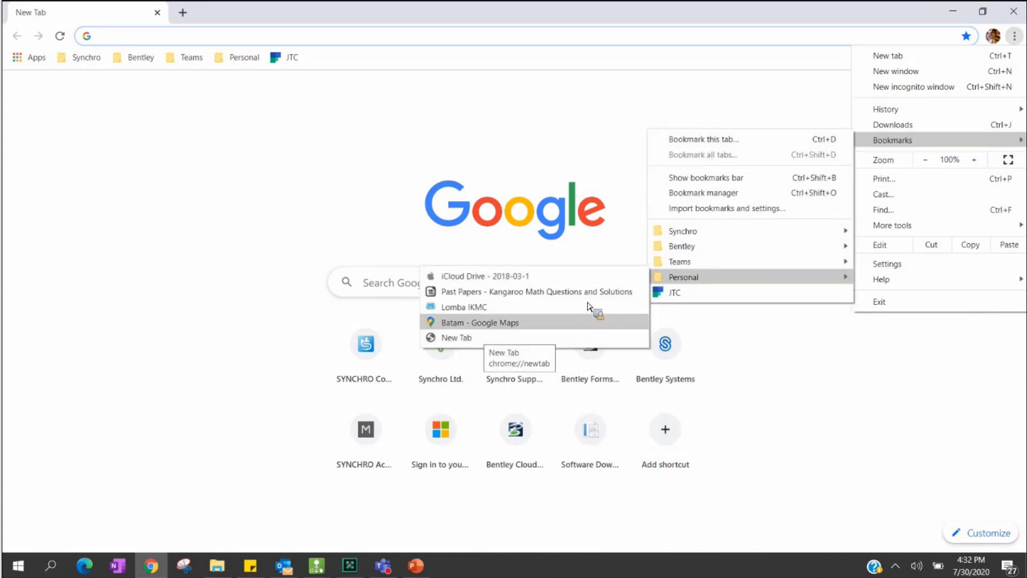
pyautogui.press('Return')
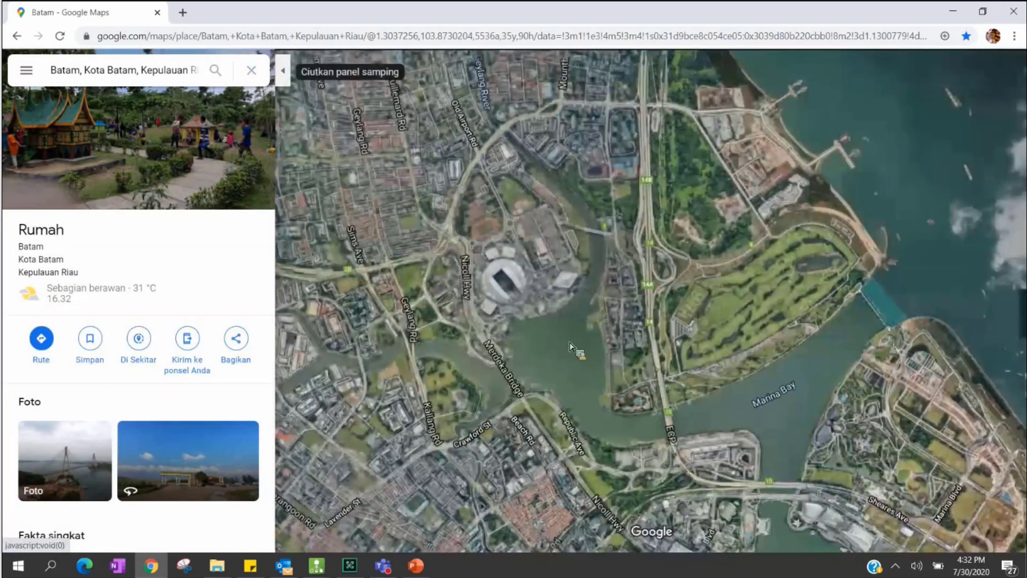
pyautogui.click(283, 70)
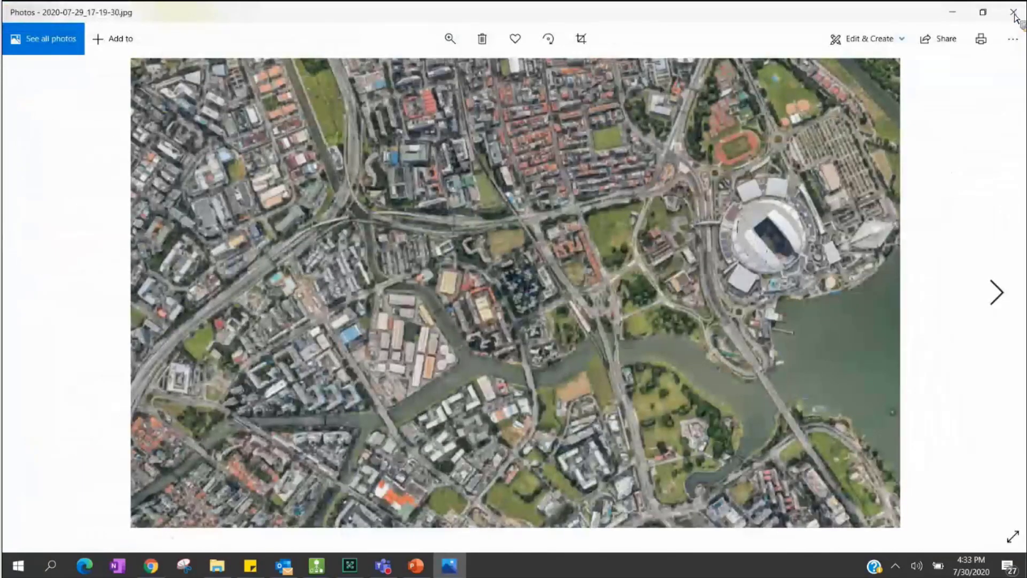
pyautogui.click(953, 12)
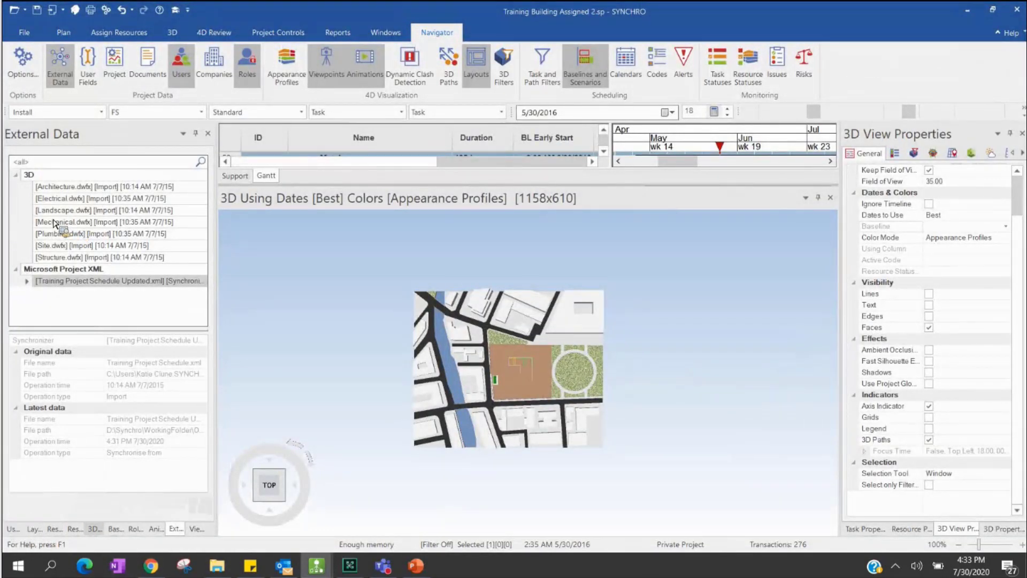
# - Show the 3D Objects then Viewpoints lists, and open 2020-07-29_17-19-30.jpg from the OO3 folder
pyautogui.click(95, 528)
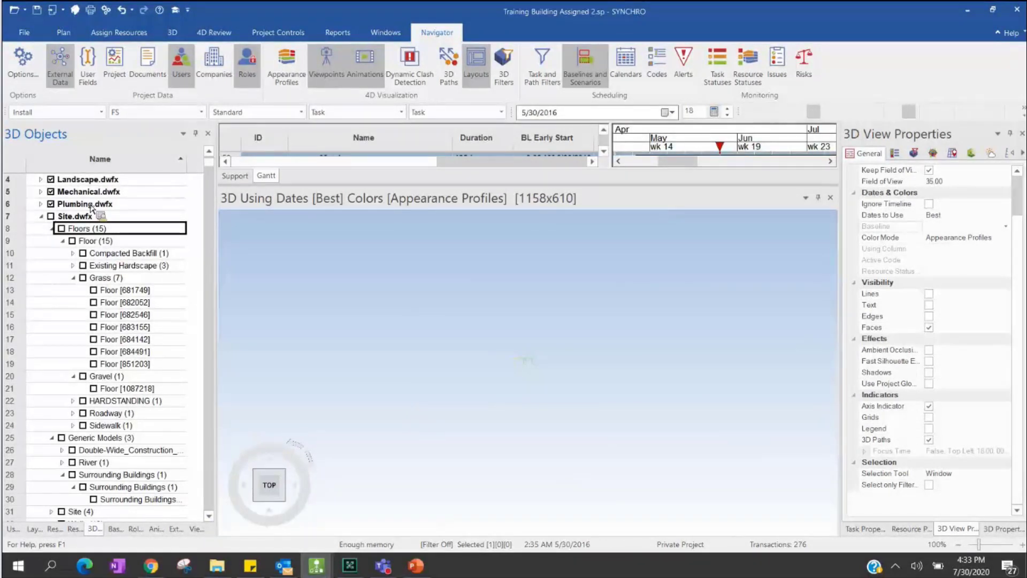
pyautogui.click(196, 528)
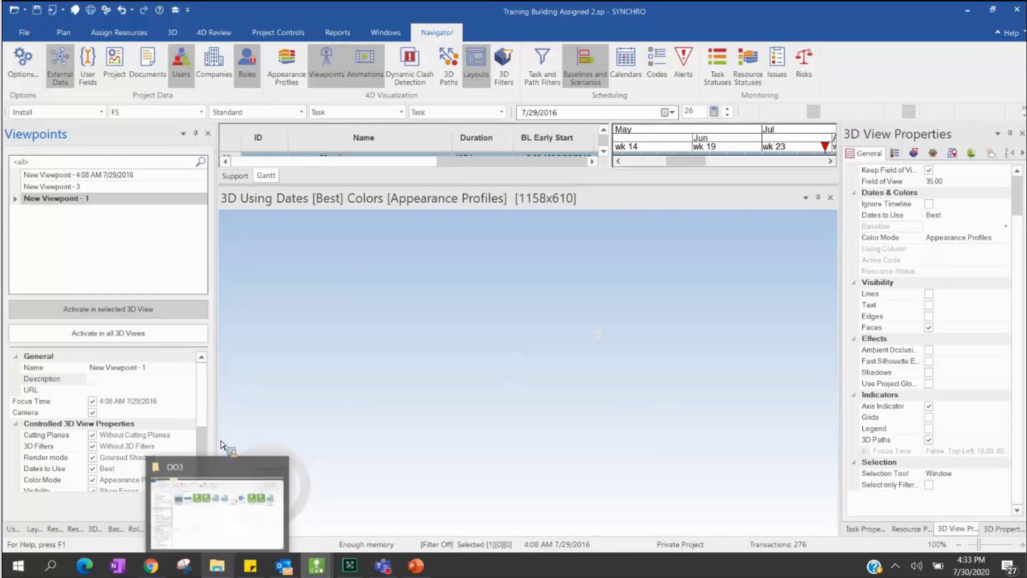
pyautogui.moveTo(218, 162); pyautogui.dragTo(614, 239)
pyautogui.press('Return')
pyautogui.moveTo(771, 137); pyautogui.dragTo(929, 40)
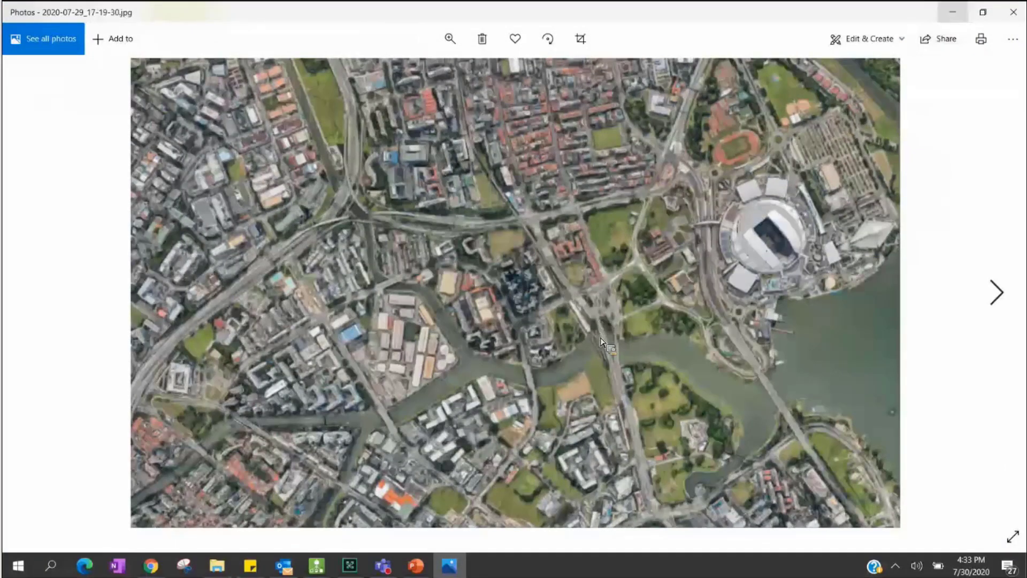
# - Close the Photos viewer and bring the SYNCHRO Pro window back to the front
pyautogui.hotkey('alt', 'F4')
pyautogui.hotkey('alt', 'Tab')
pyautogui.moveTo(601, 342); pyautogui.dragTo(341, 80)
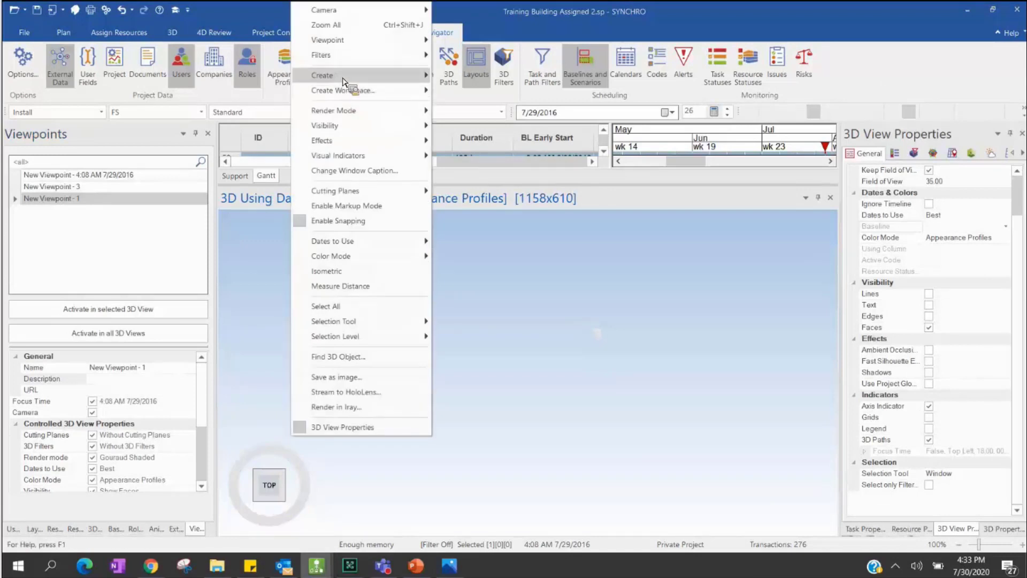
# - Create a textured plane named Map using the aerial jpg as its image, with no resource assigned
pyautogui.moveTo(347, 80)
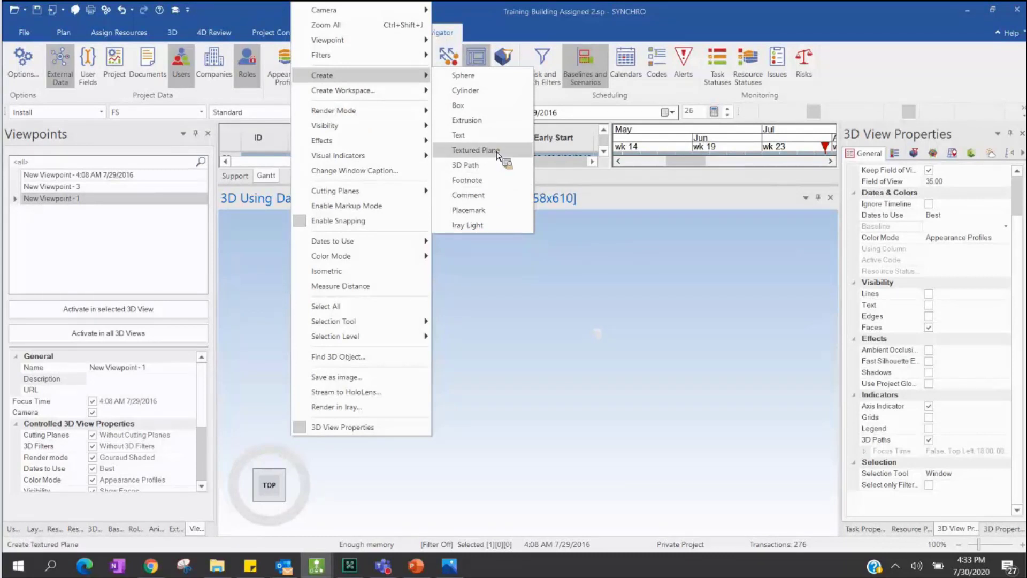
pyautogui.click(292, 229)
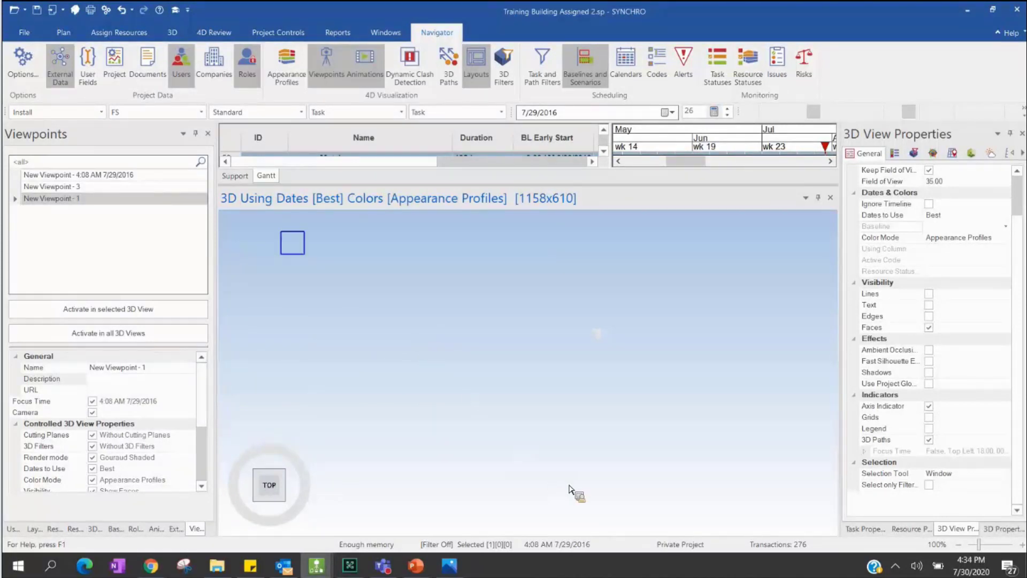
pyautogui.moveTo(753, 515); pyautogui.dragTo(798, 524)
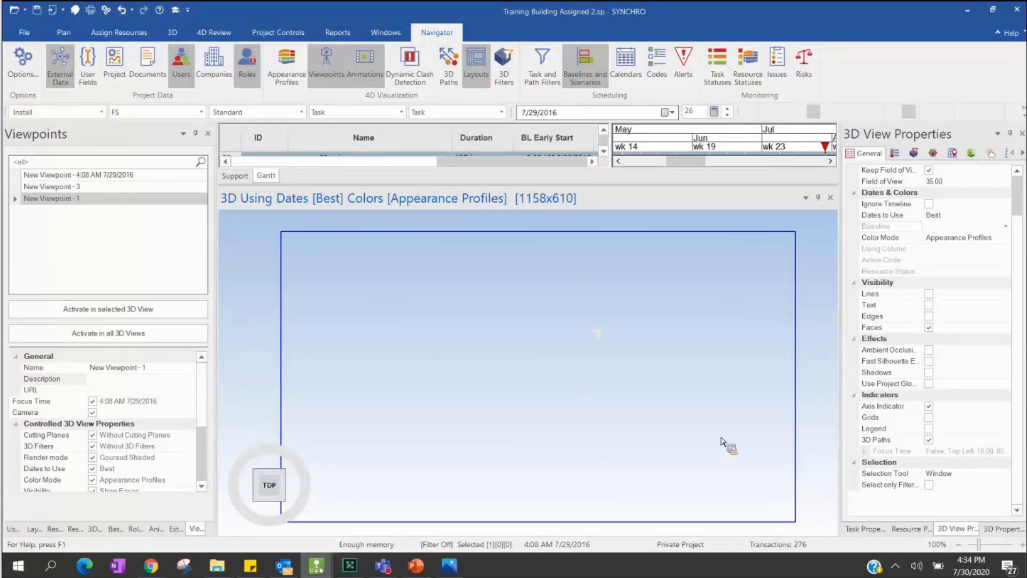
pyautogui.click(766, 464)
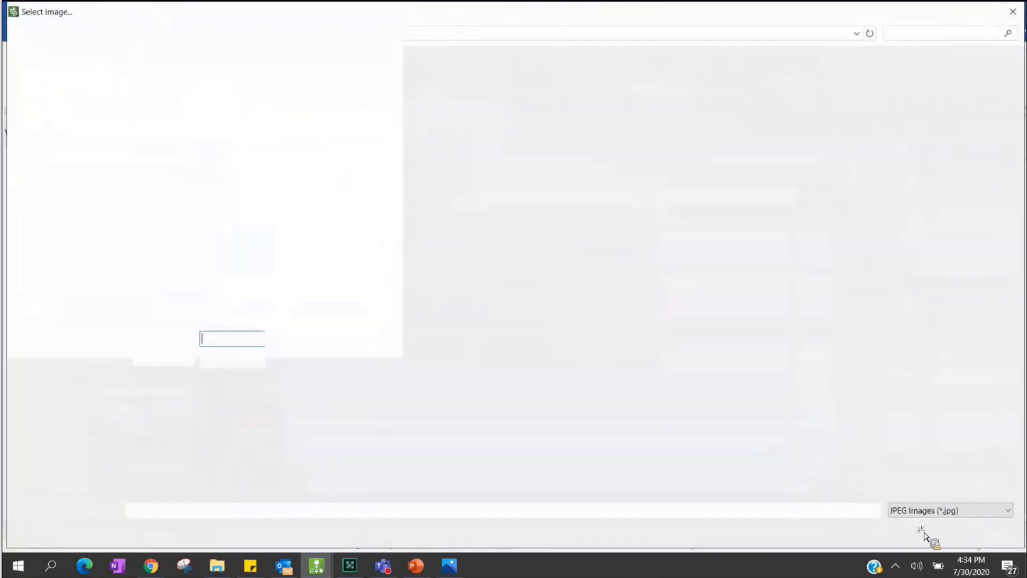
pyautogui.press('Down')
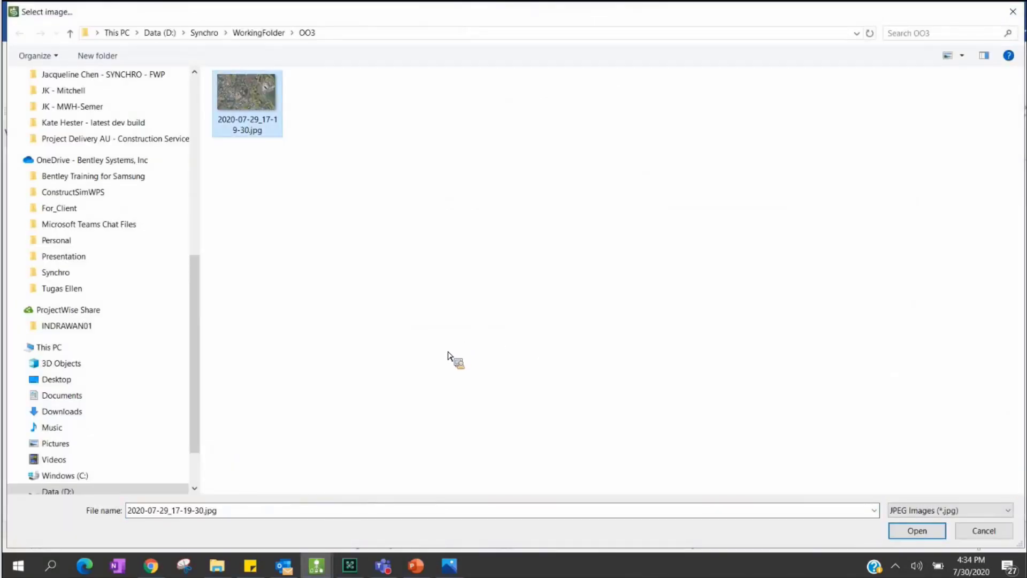
pyautogui.press('Return')
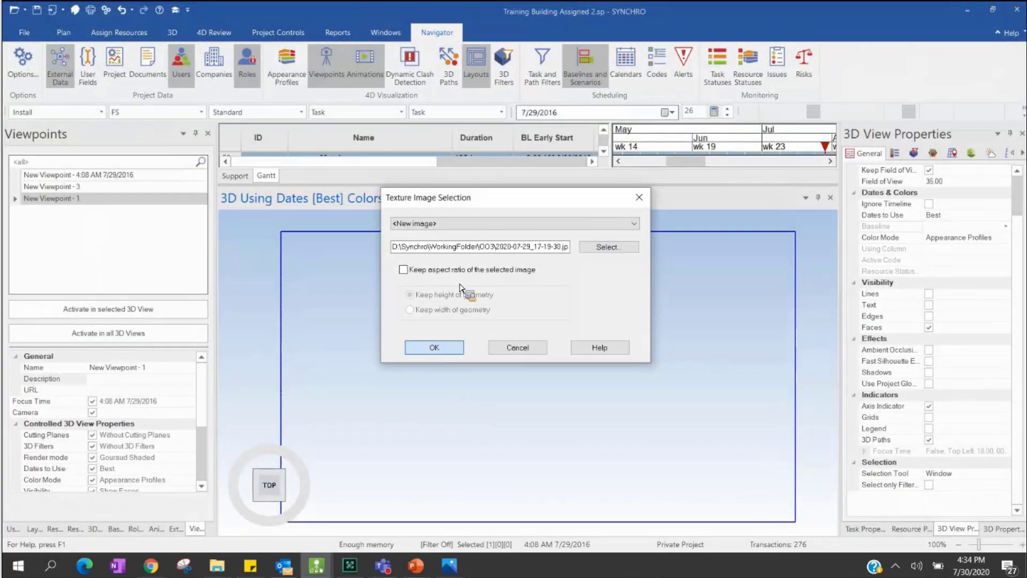
pyautogui.press('Return')
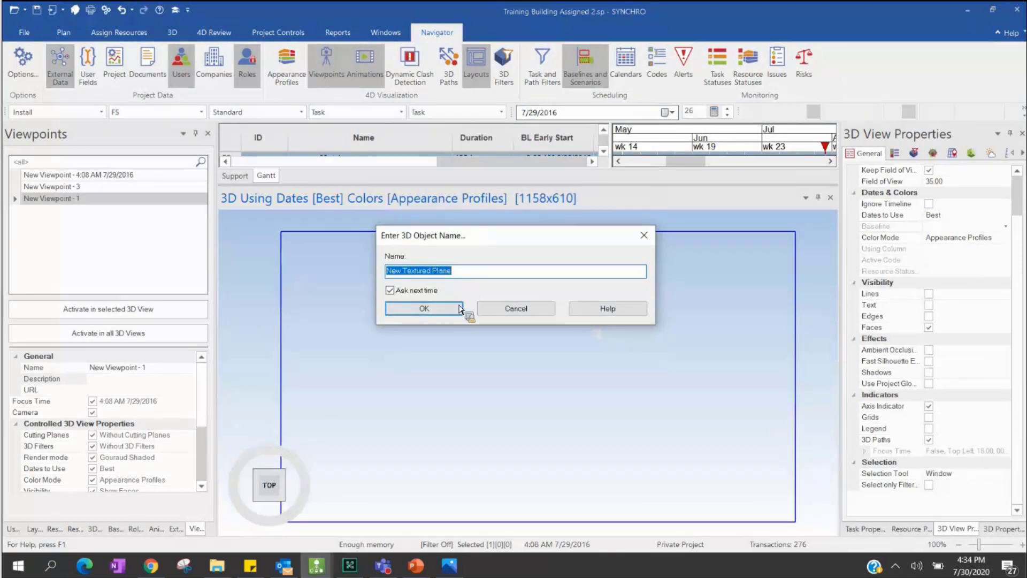
pyautogui.write('Map')
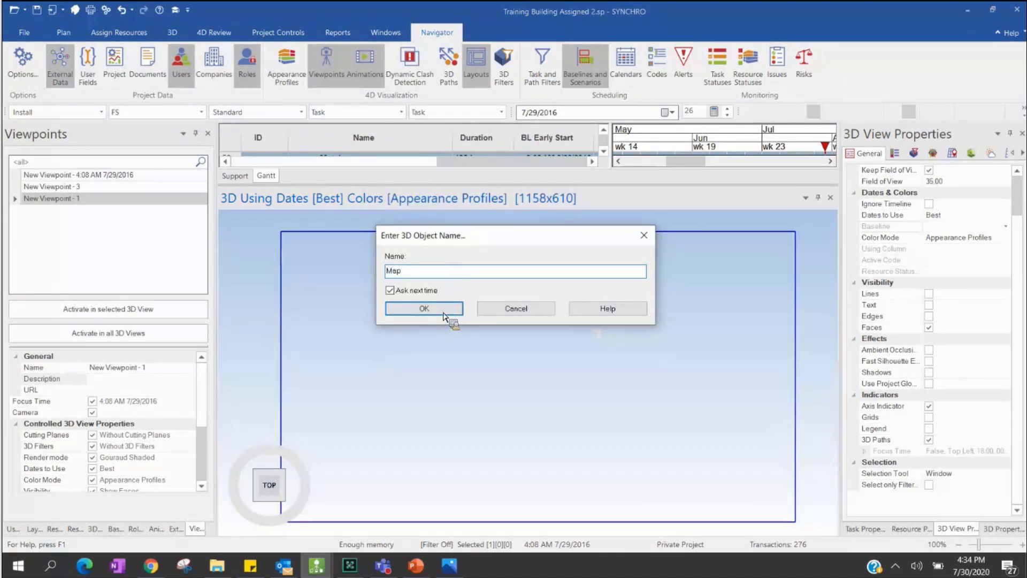
pyautogui.press('Return')
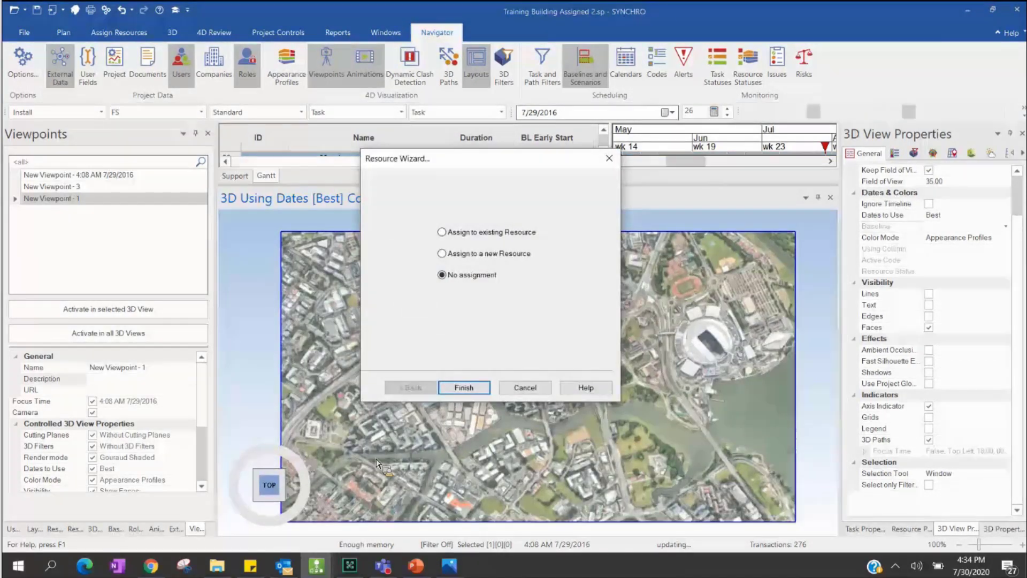
pyautogui.click(464, 387)
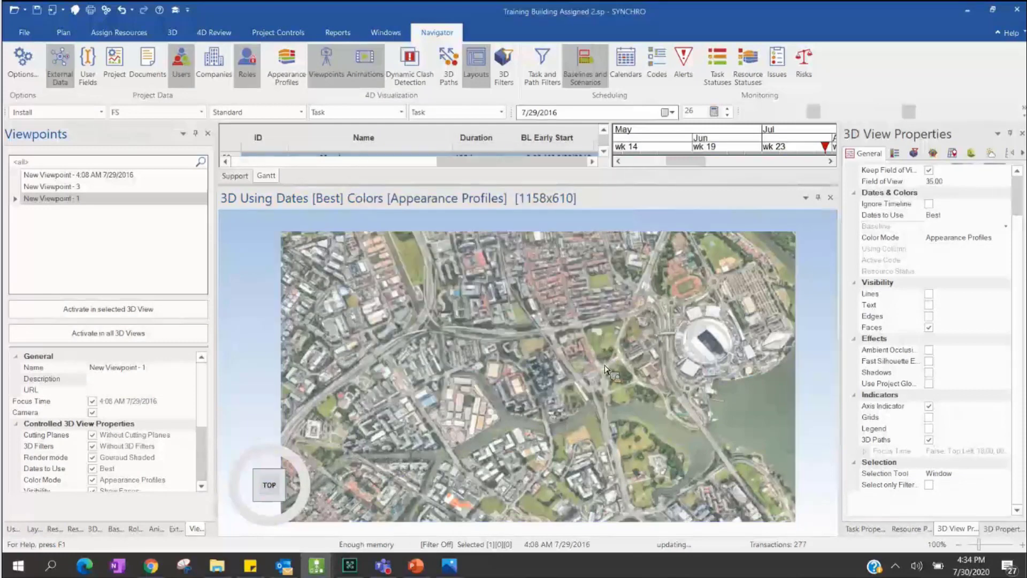
# - Zoom and tilt the 3D view, then return to a top-down view close on the building model
pyautogui.scroll(3, 606, 348)
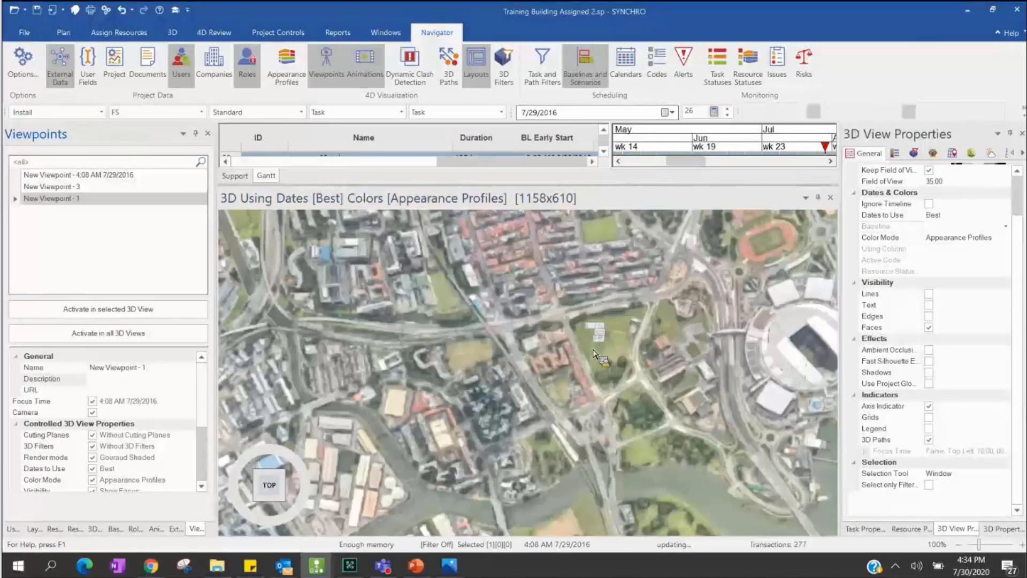
pyautogui.moveTo(603, 358); pyautogui.dragTo(583, 410, button='middle')
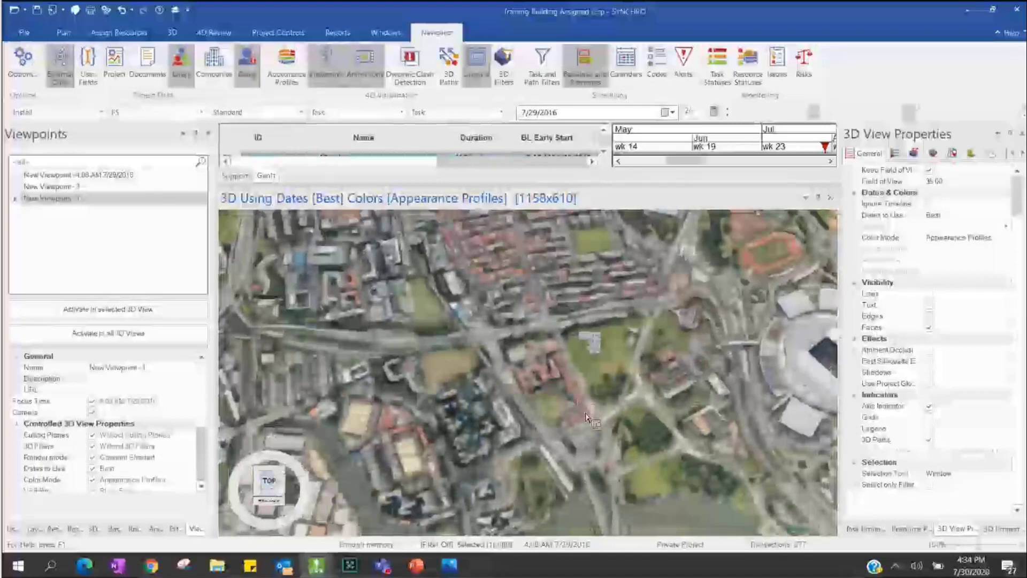
pyautogui.scroll(2, 583, 410)
pyautogui.click(265, 482)
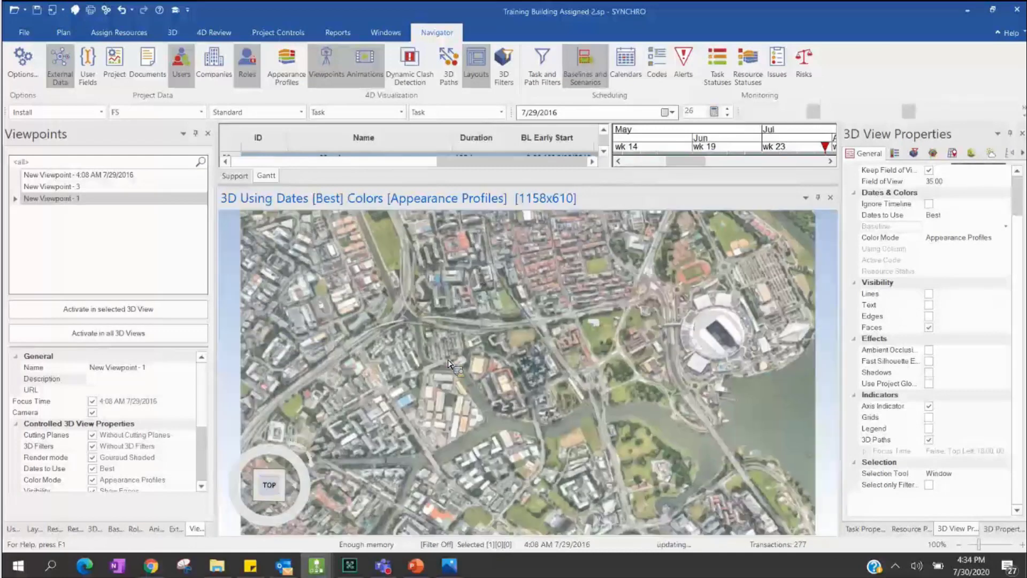
pyautogui.scroll(3, 542, 407)
pyautogui.scroll(-3, 592, 320)
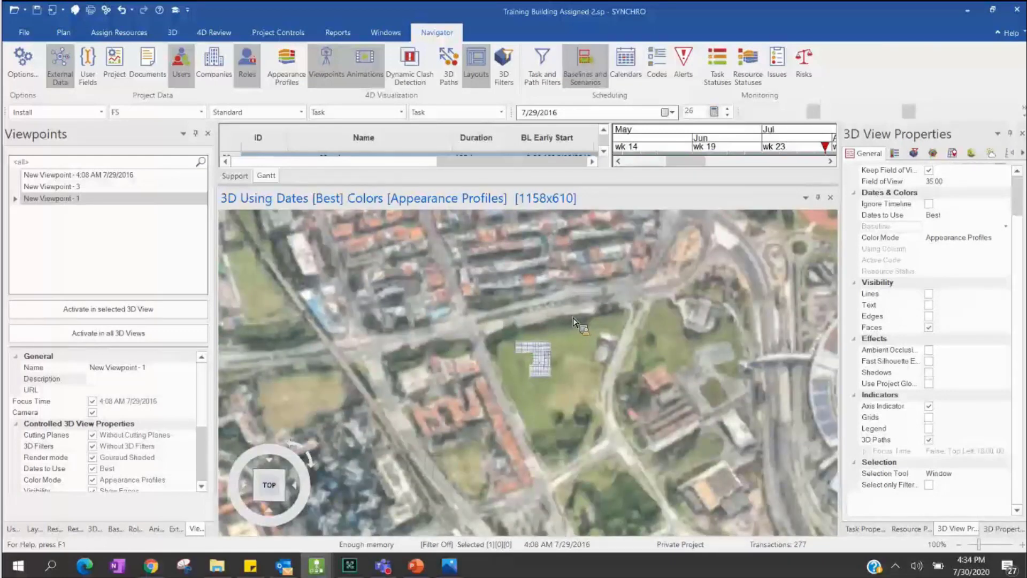
pyautogui.scroll(-2, 542, 308)
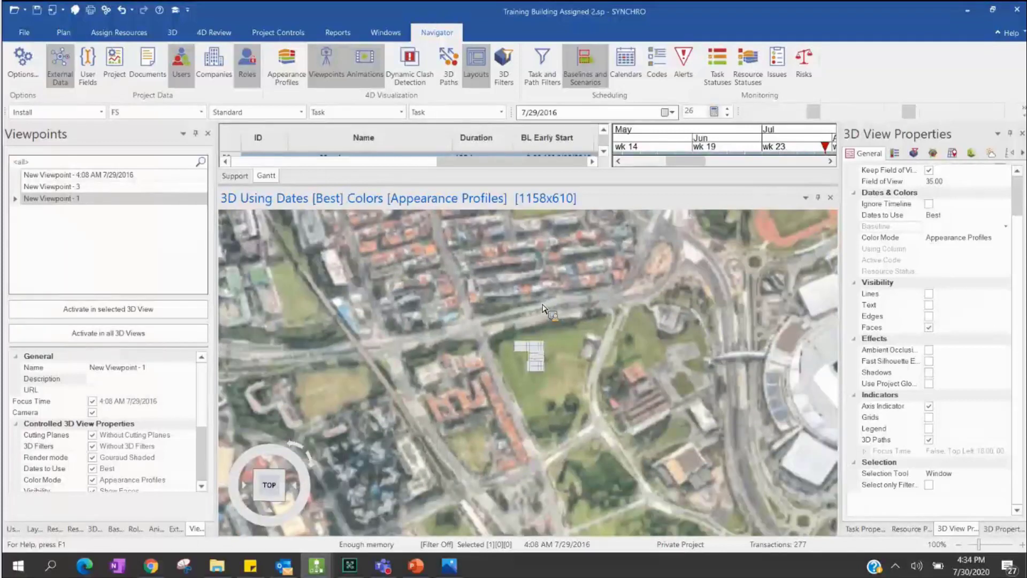
pyautogui.rightClick(591, 306)
# - Select the aerial site model and move it with the Transform gizmo to sit under the building
pyautogui.click(631, 199)
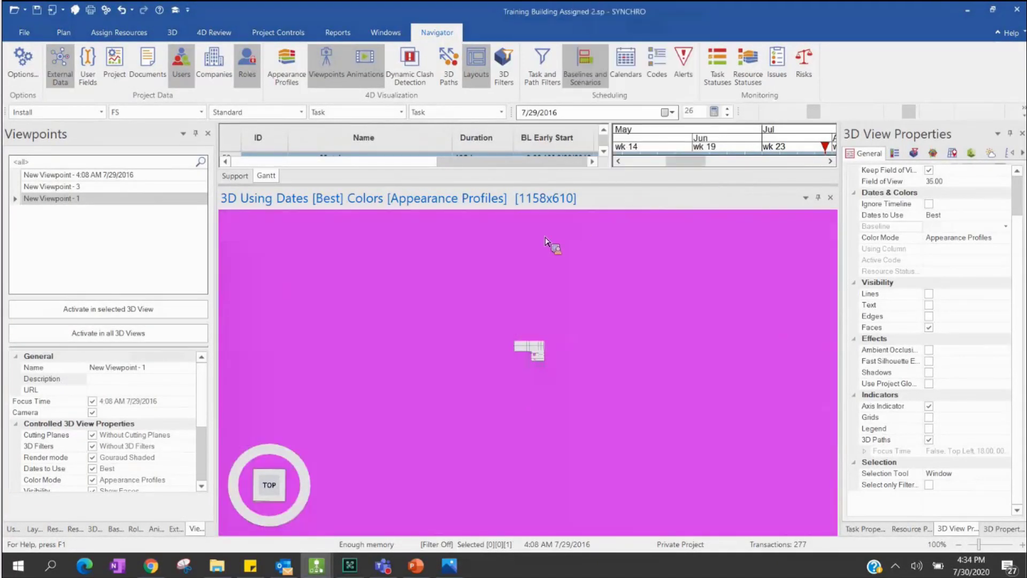
pyautogui.rightClick(530, 255)
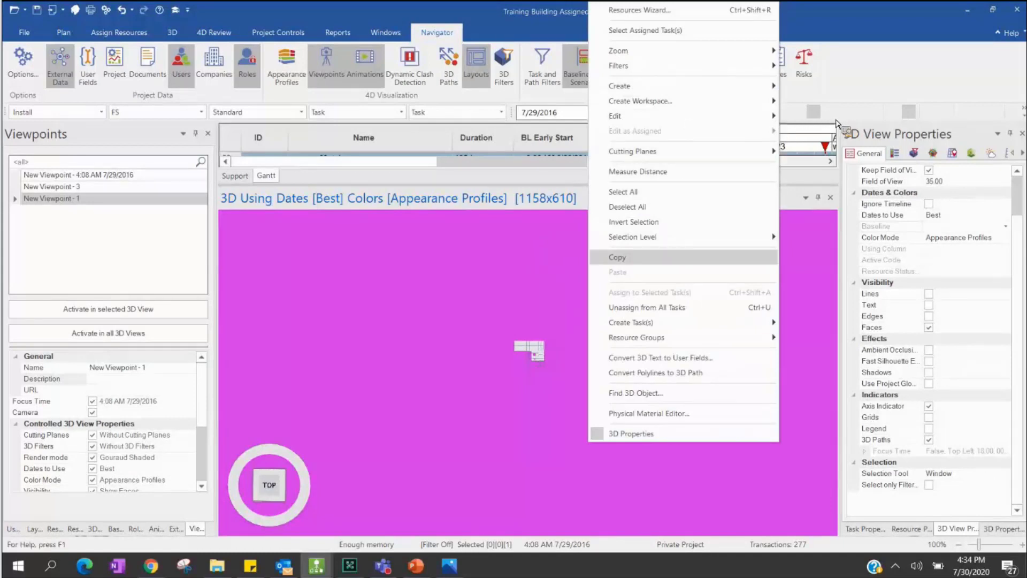
pyautogui.click(428, 482)
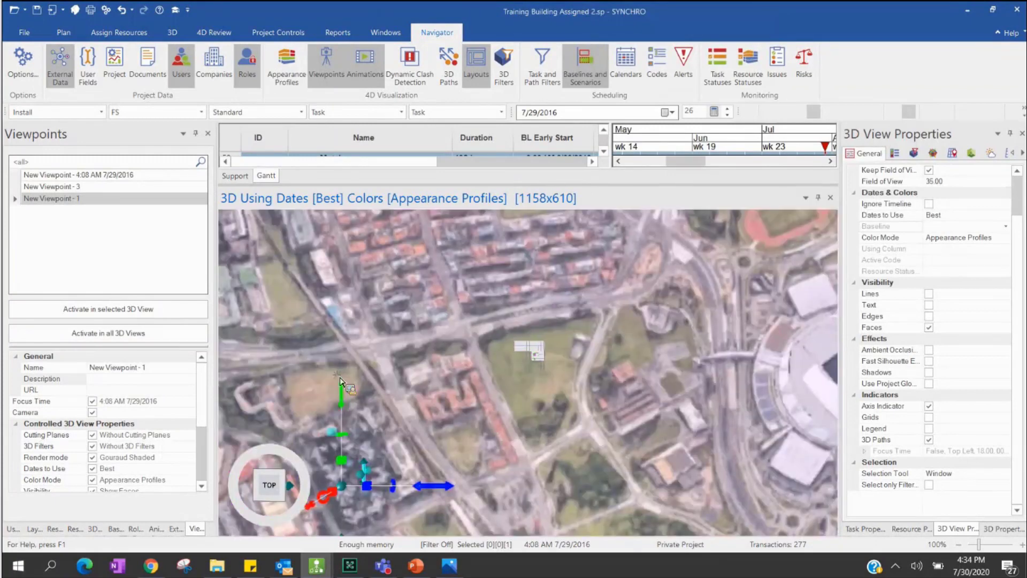
pyautogui.moveTo(343, 384); pyautogui.dragTo(446, 466)
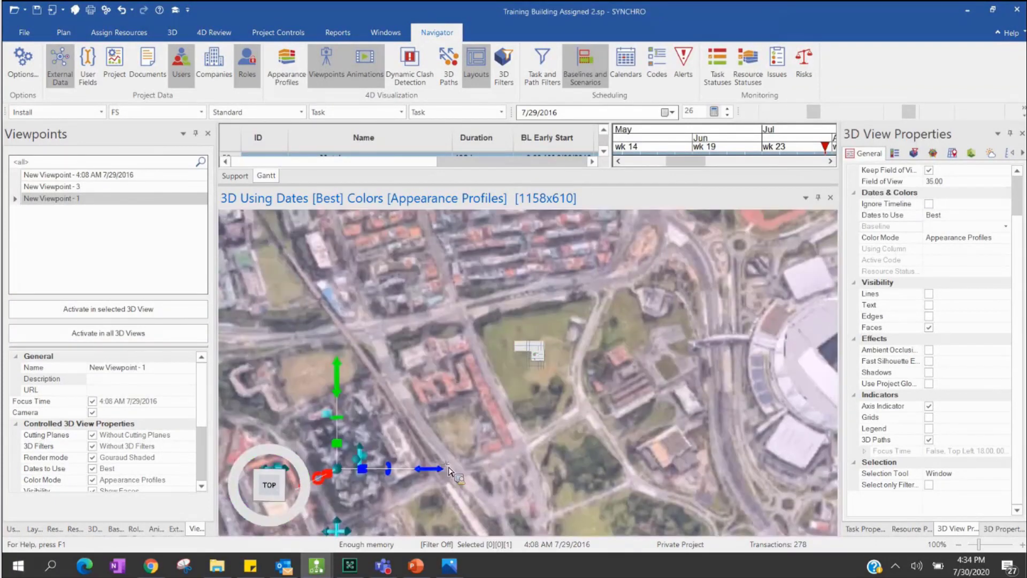
pyautogui.moveTo(399, 442); pyautogui.dragTo(356, 397)
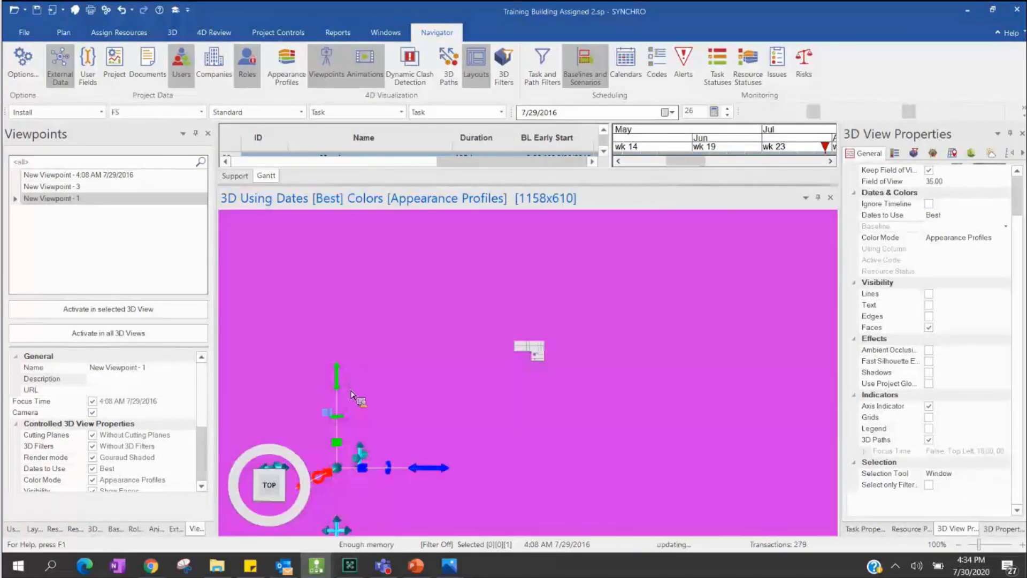
pyautogui.moveTo(536, 383); pyautogui.dragTo(537, 392)
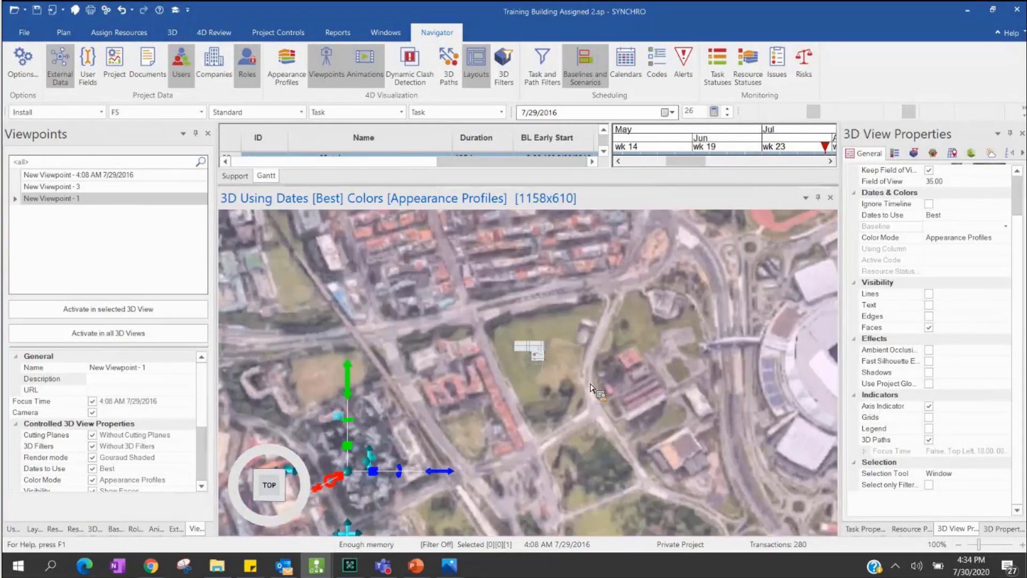
# - Clear the selection, orbit to an oblique view of the building, and make the schedule pane taller
pyautogui.click(532, 351)
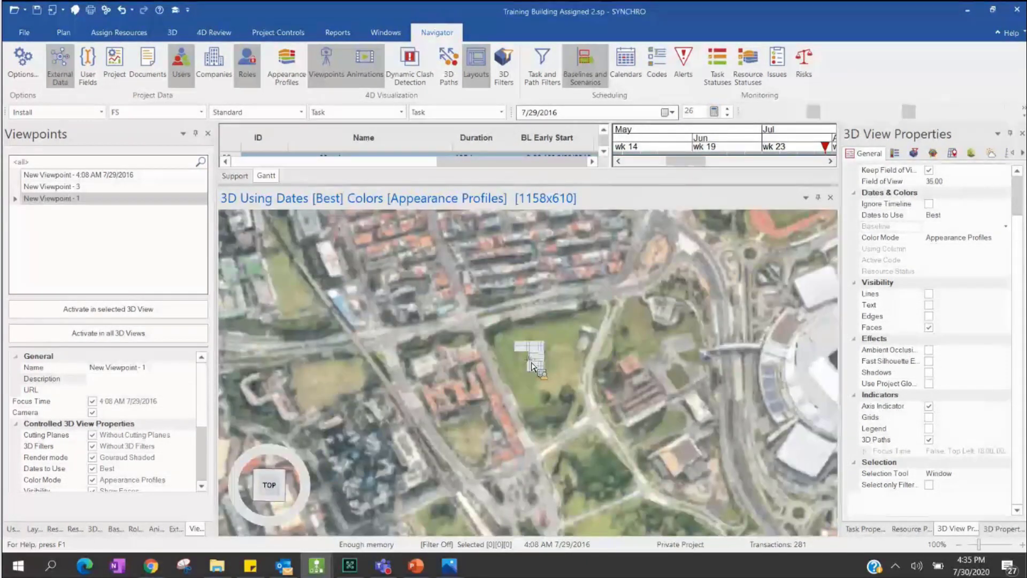
pyautogui.moveTo(547, 353); pyautogui.dragTo(694, 200)
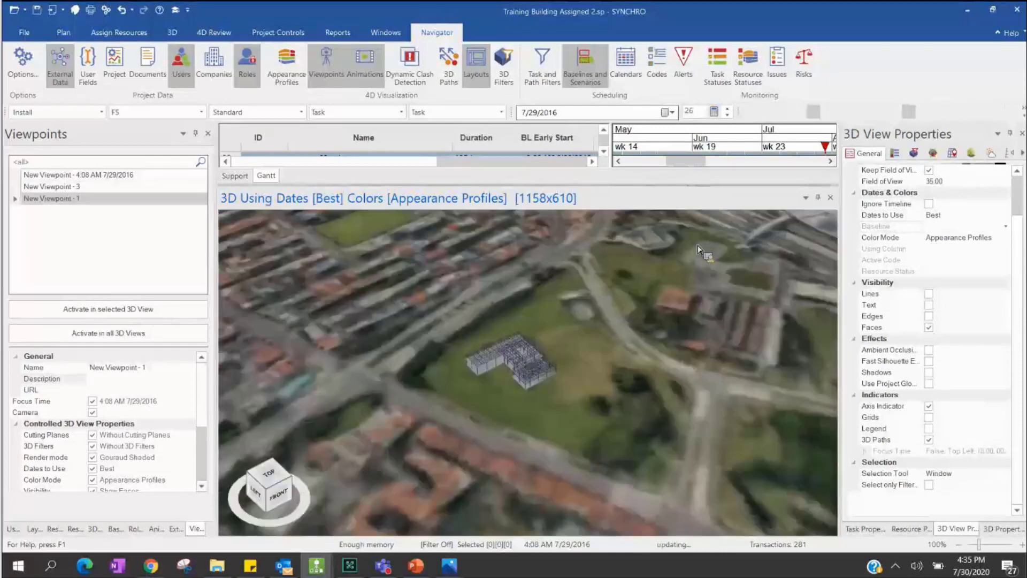
pyautogui.moveTo(787, 193); pyautogui.dragTo(707, 228)
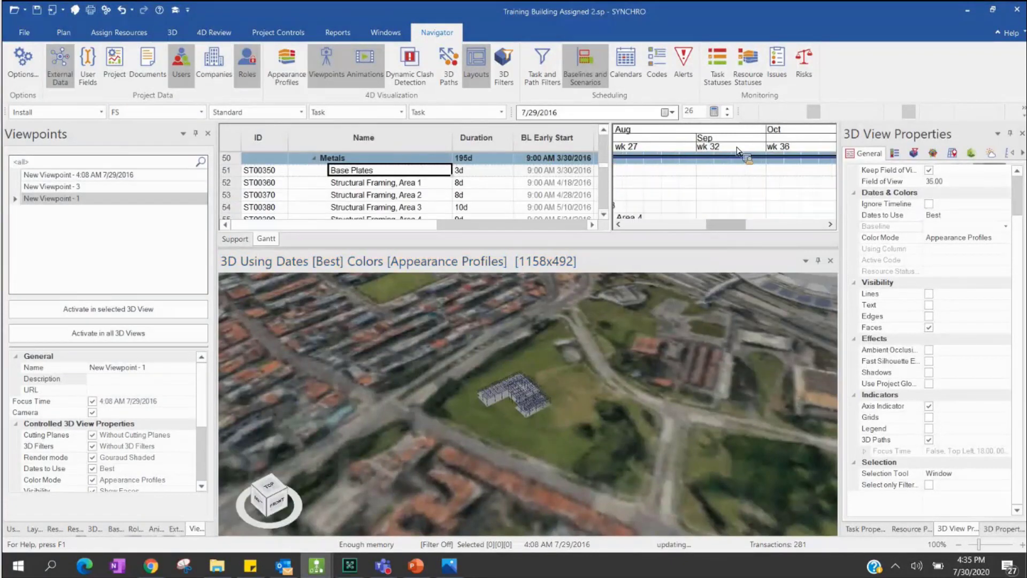
# - Scroll the Gantt timescale, set the focus time to 8/16/2016, and tilt the 3D view
pyautogui.hscroll(4, 741, 155)
pyautogui.click(774, 151)
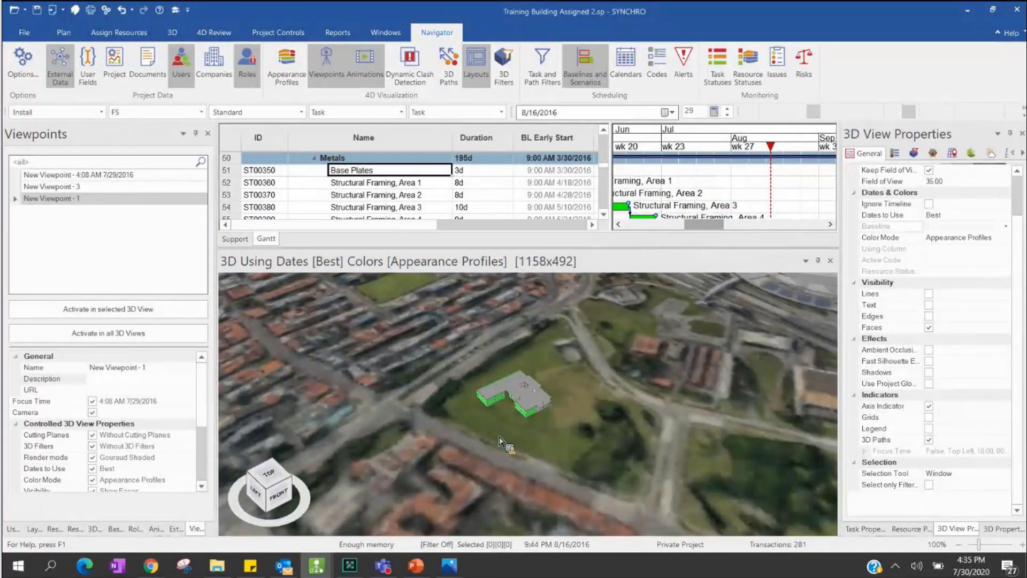
pyautogui.moveTo(527, 423); pyautogui.dragTo(542, 484)
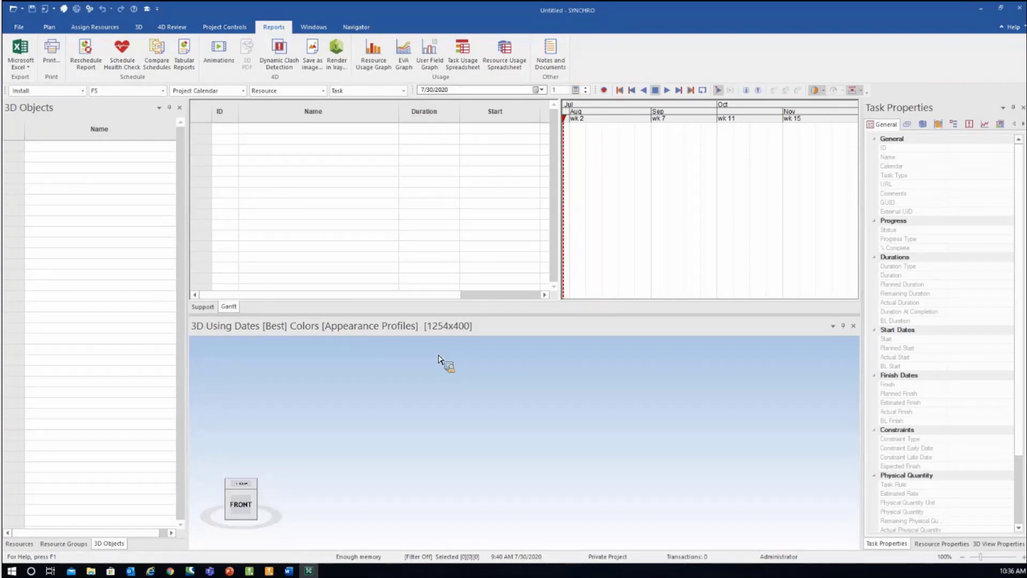
# - Bring the SYNCHRO Client and Partner Portal's Demo server resource view to the front
pyautogui.moveTo(322, 185); pyautogui.dragTo(459, 363)
pyautogui.moveTo(459, 362); pyautogui.dragTo(259, 395)
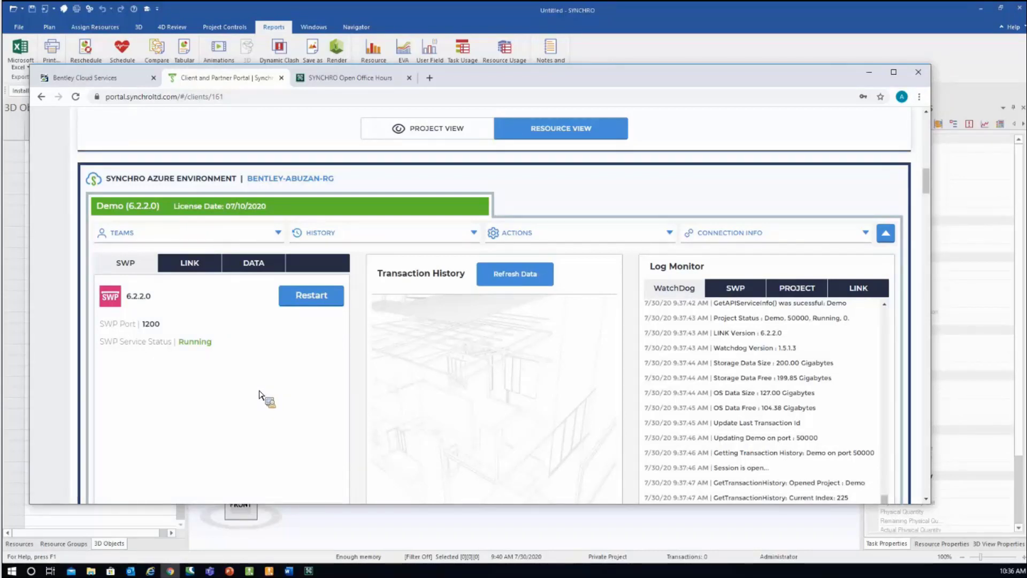
# - Open the Demo server's Connection Info options, then bring SYNCHRO Pro back in front
pyautogui.moveTo(259, 394); pyautogui.dragTo(805, 254)
pyautogui.click(805, 254)
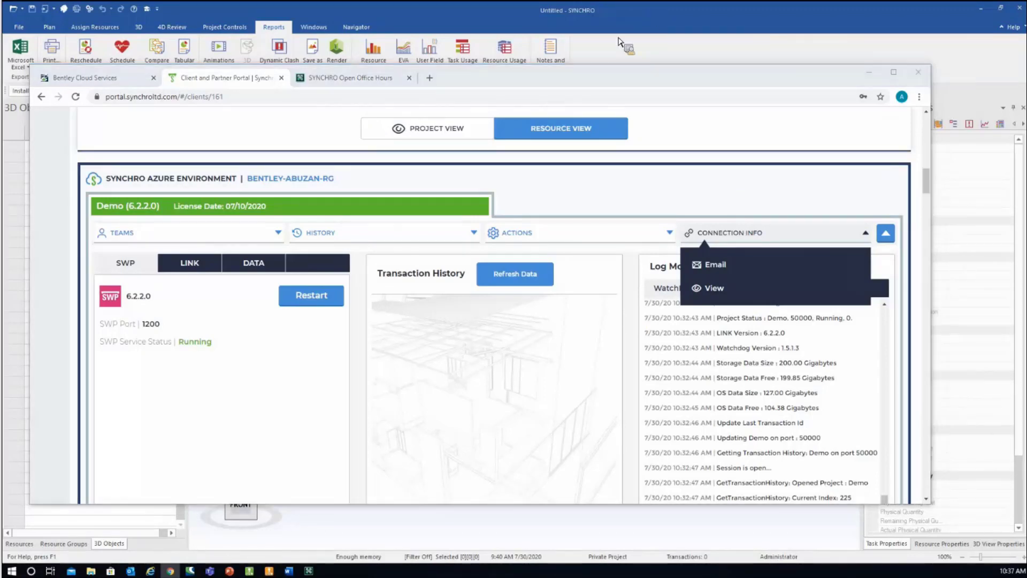
pyautogui.click(657, 20)
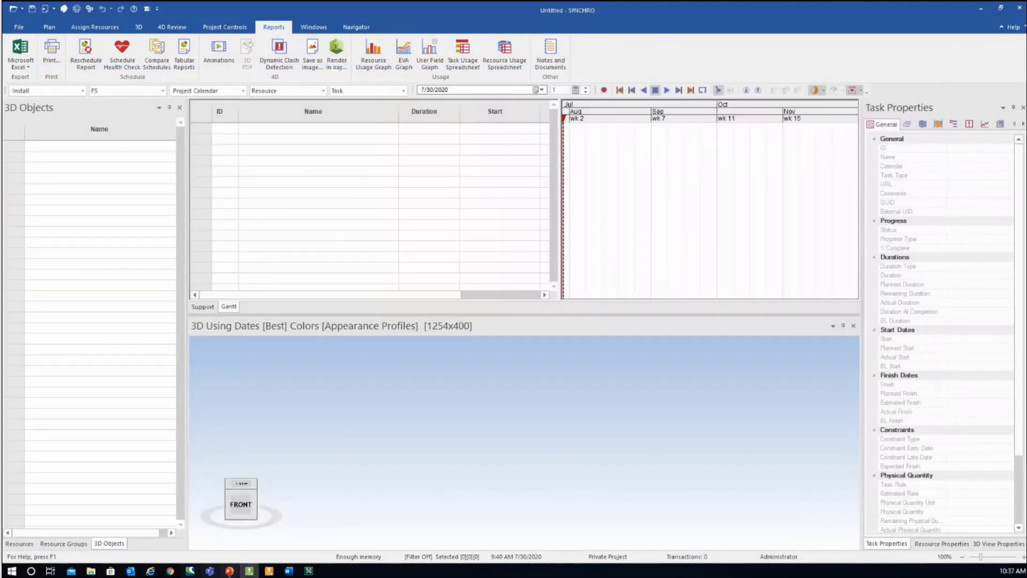
# - Bring the Client and Partner Portal window back in front of SYNCHRO Pro
pyautogui.hotkey('alt', 'Tab')
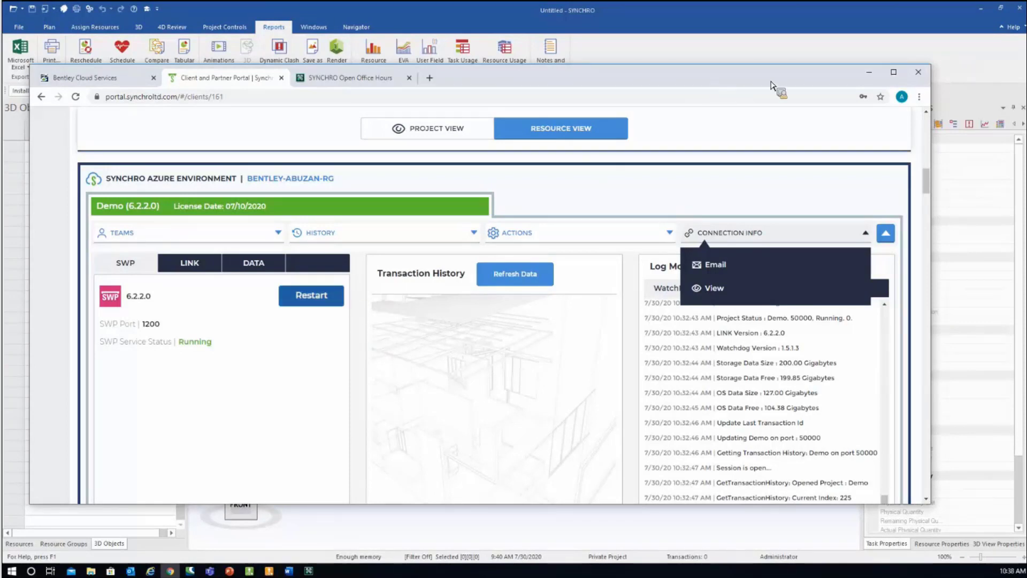
# - Minimize the portal browser window to reveal the SYNCHRO Pro workspace
pyautogui.click(870, 72)
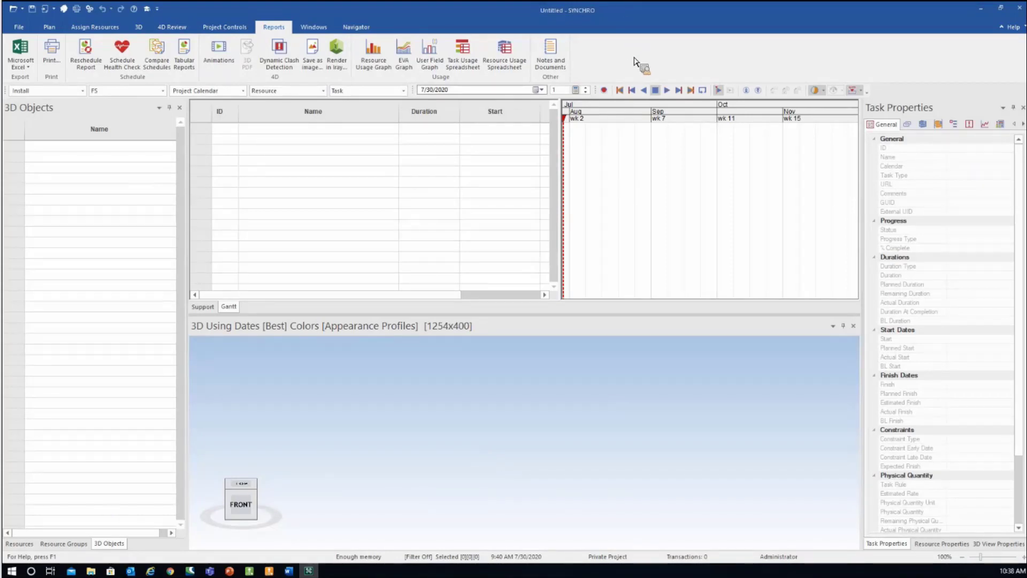
# - Open a Workgroup project and confirm the Demo server connection settings
pyautogui.click(28, 32)
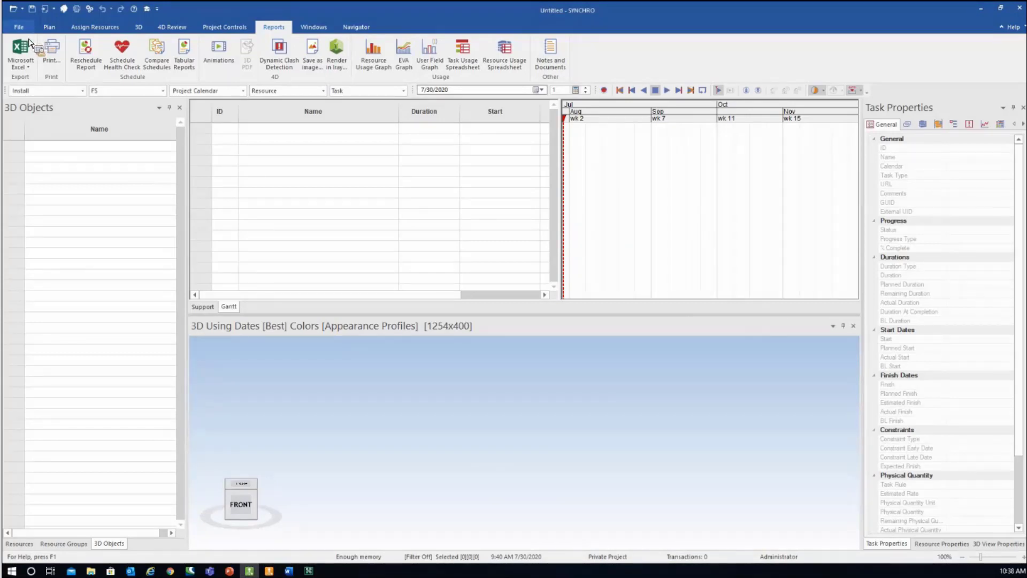
pyautogui.moveTo(80, 77)
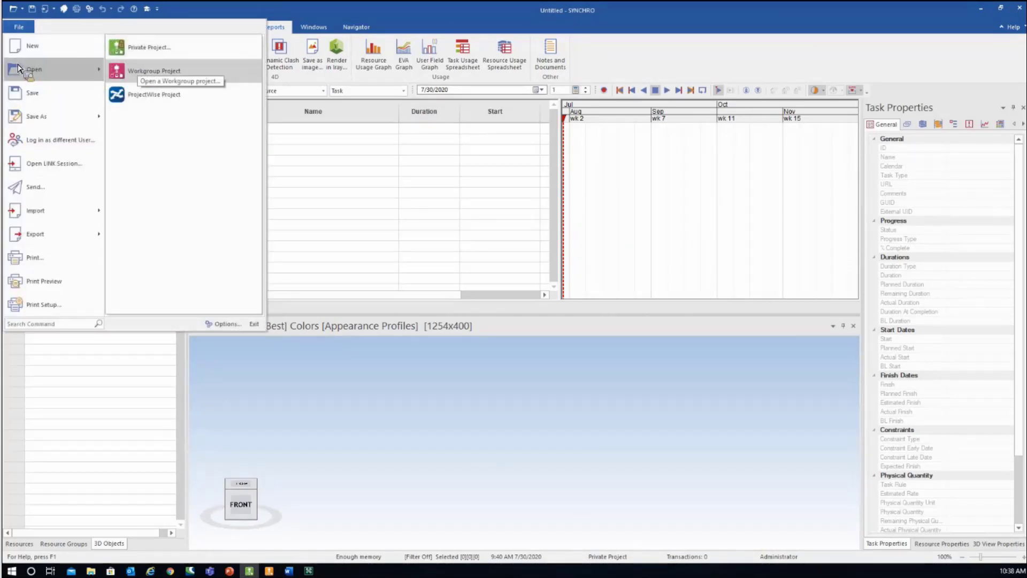
pyautogui.click(164, 79)
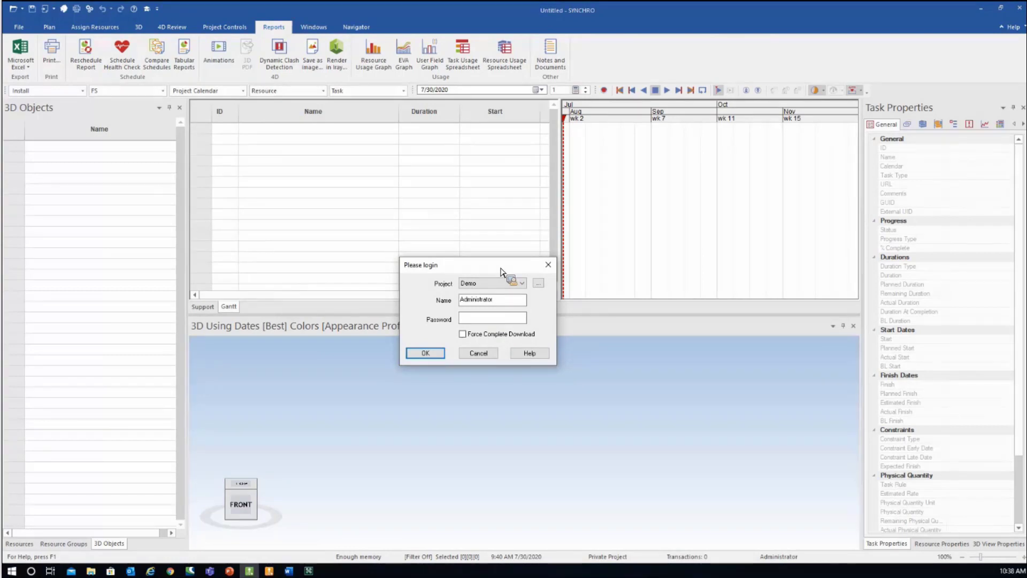
pyautogui.click(540, 285)
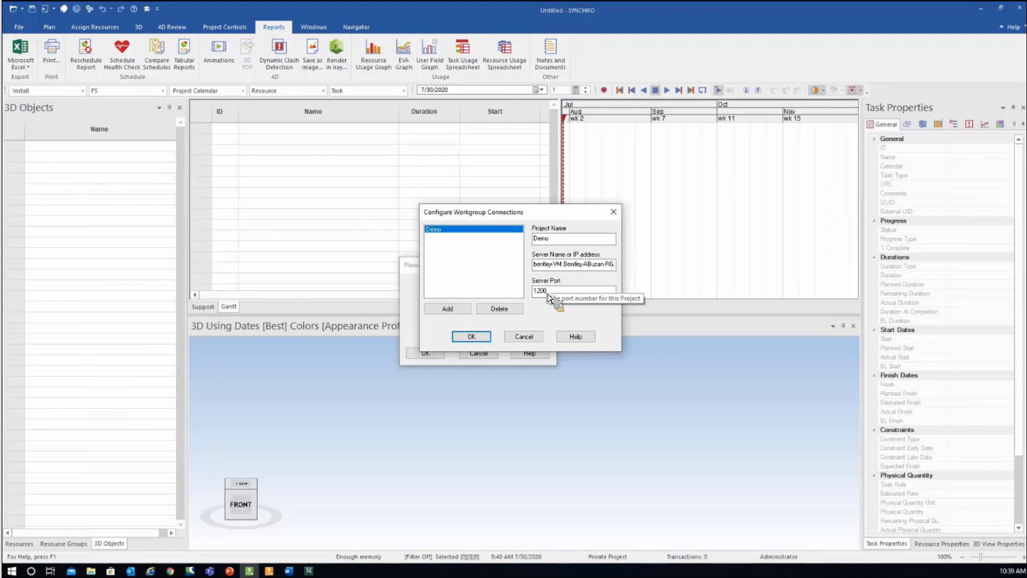
pyautogui.click(471, 336)
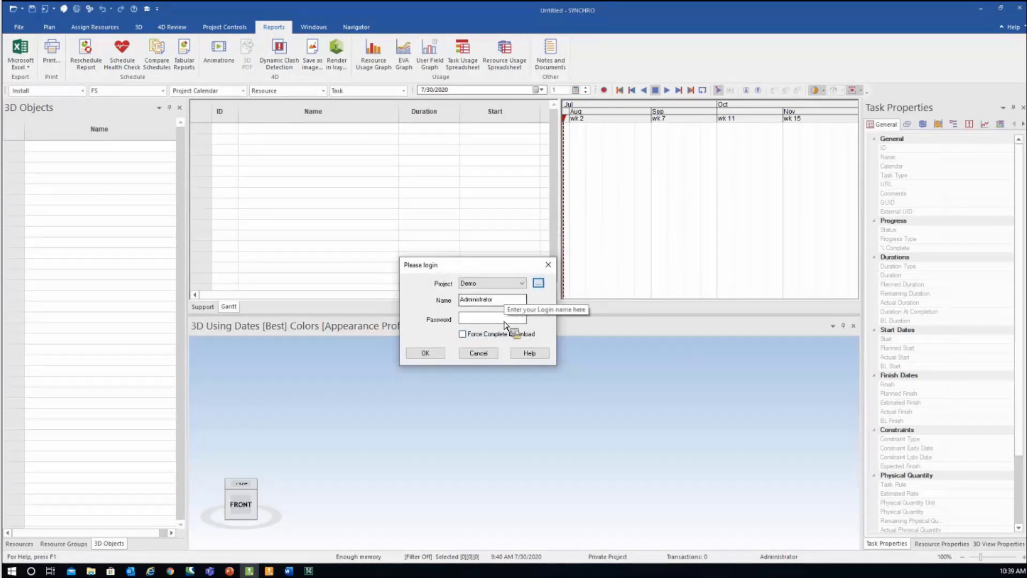
# - Log in with the account password and discard the untitled project so Demo loads
pyautogui.click(505, 320)
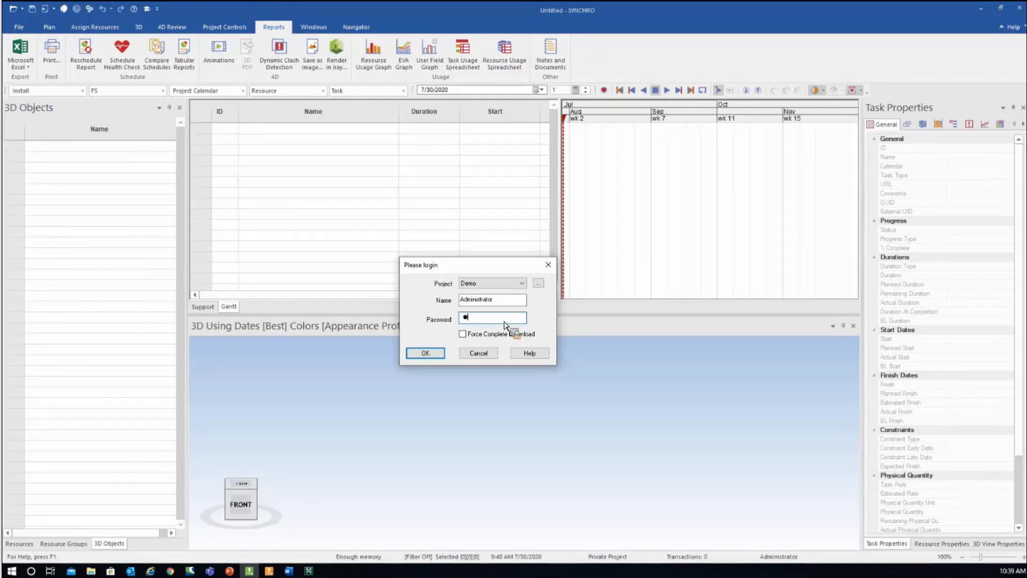
pyautogui.write('12345')
pyautogui.click(427, 354)
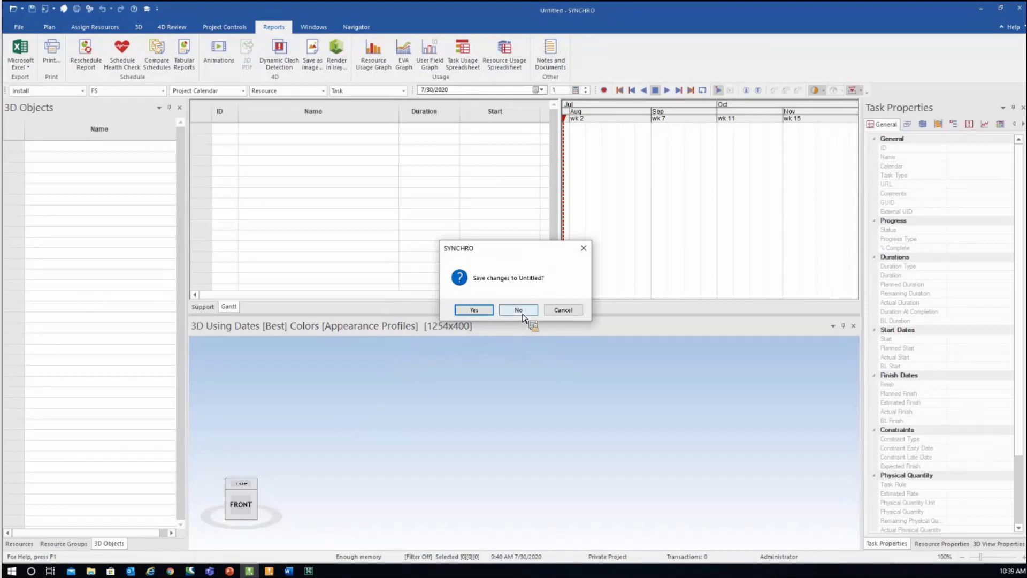
pyautogui.click(520, 313)
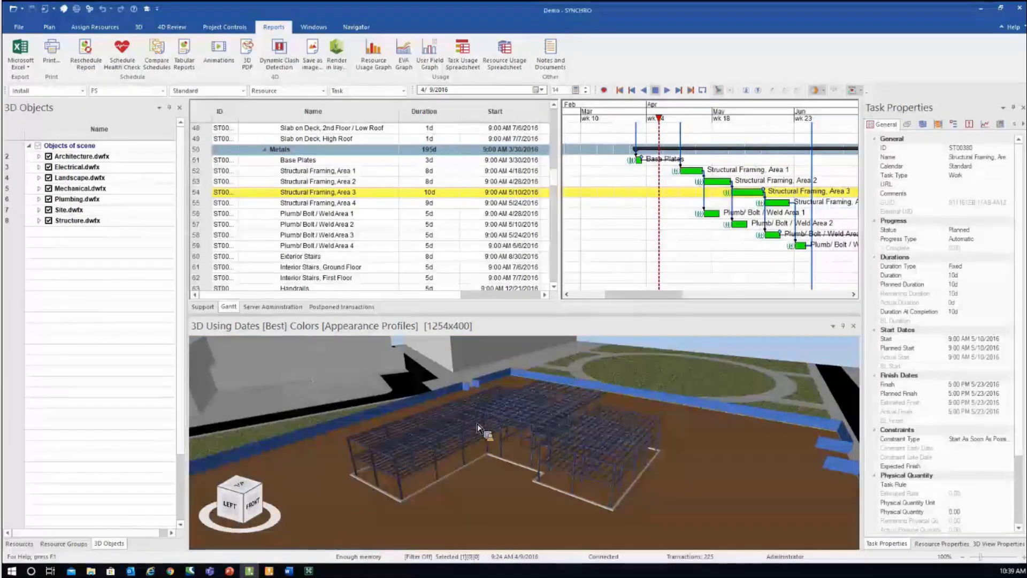
# - Inspect the site in 3D, collapse Site.dwfx, and enlarge the 3D view to 1254x421
pyautogui.scroll(-5, 481, 491)
pyautogui.click(625, 422)
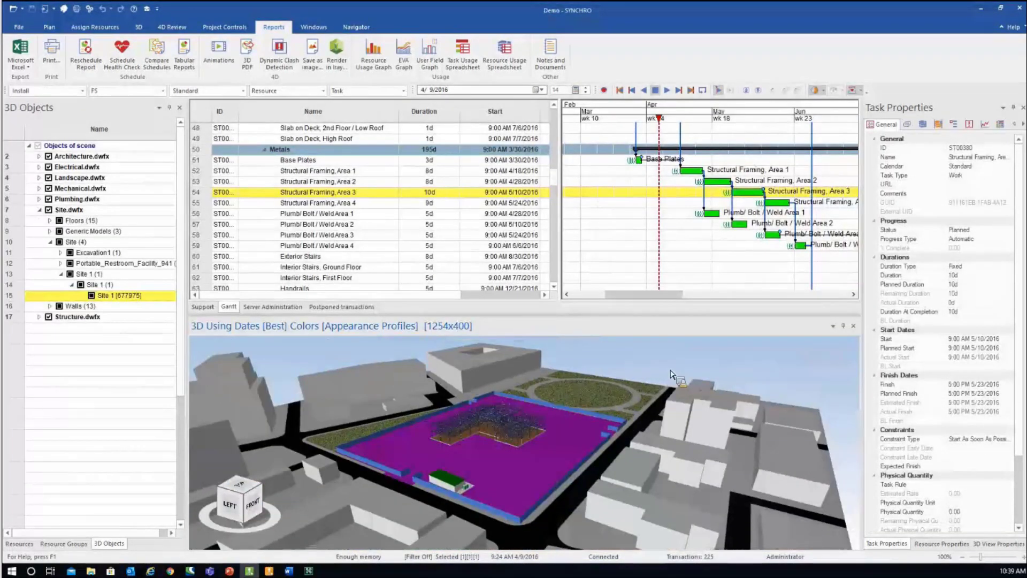
pyautogui.click(583, 452)
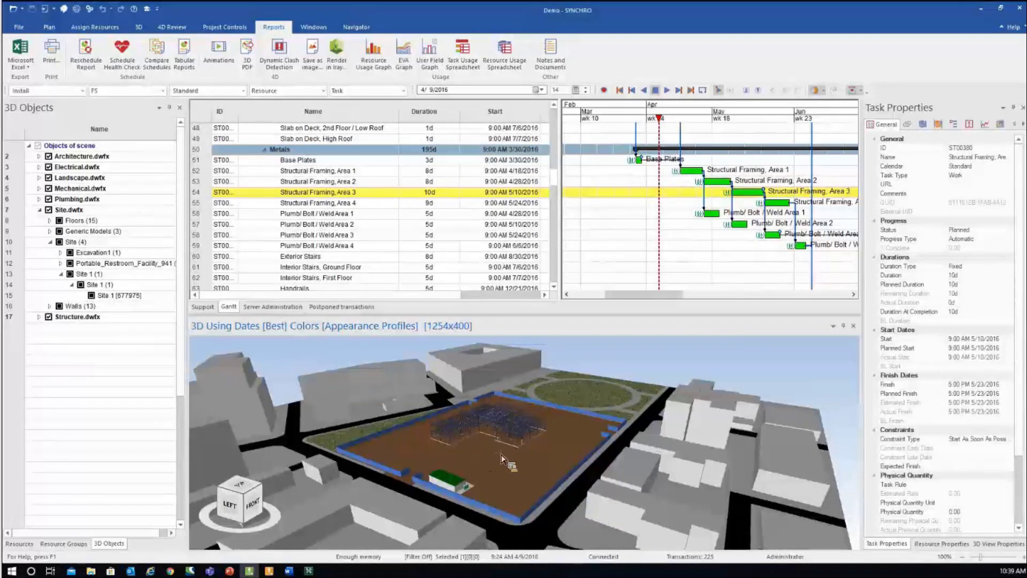
pyautogui.scroll(5, 503, 459)
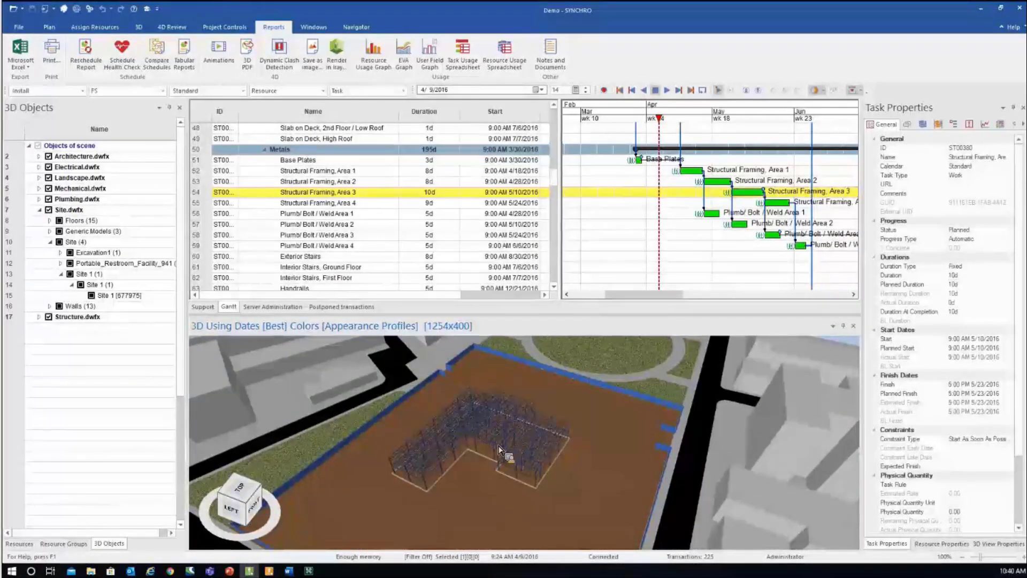
pyautogui.scroll(-2, 506, 463)
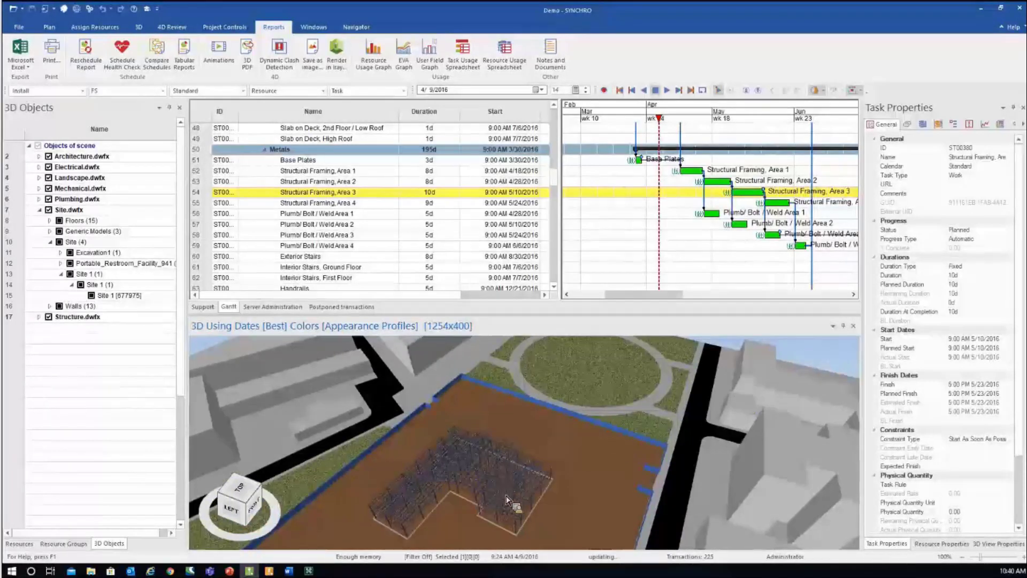
pyautogui.moveTo(514, 503); pyautogui.dragTo(513, 467)
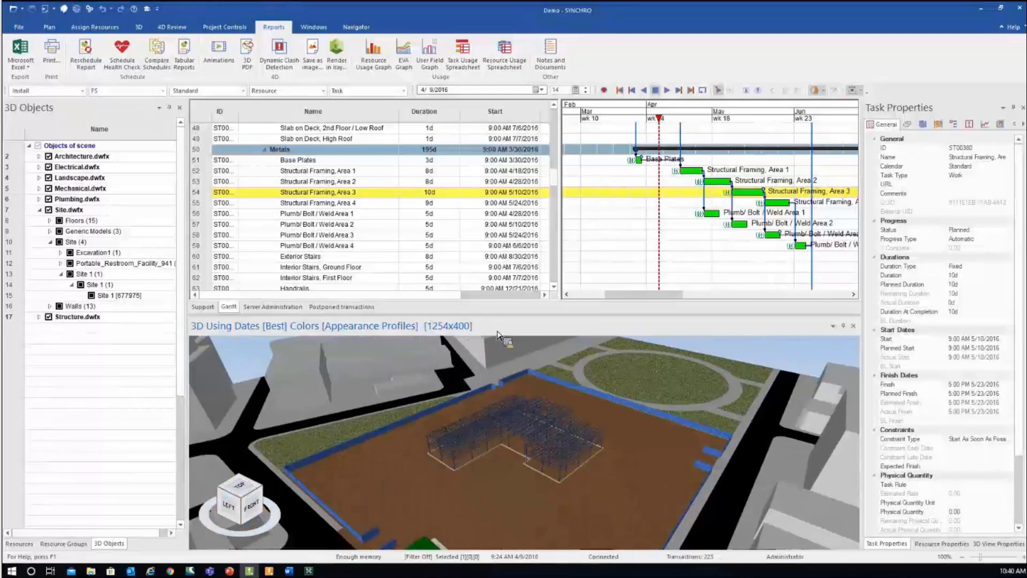
pyautogui.click(39, 209)
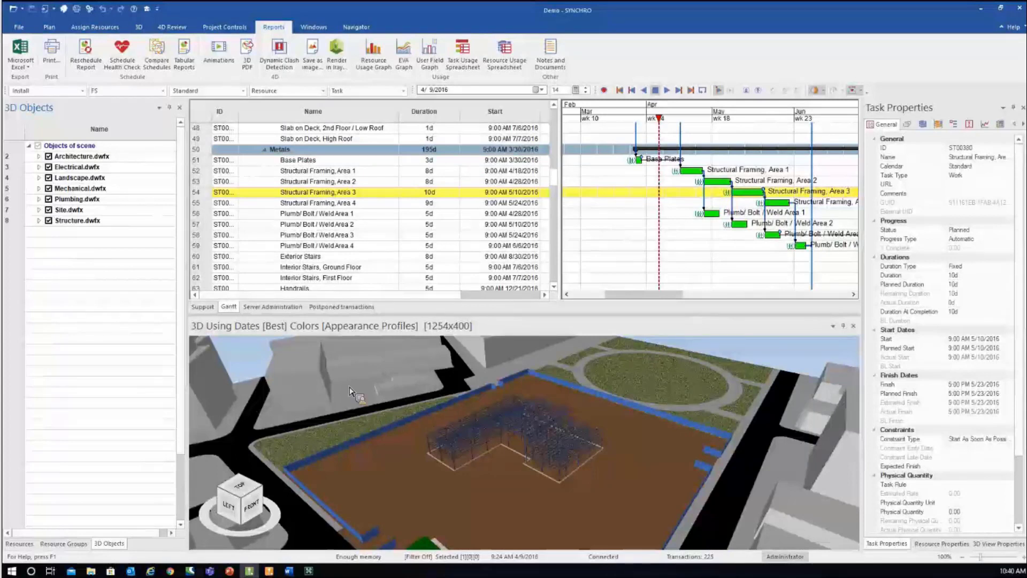
pyautogui.moveTo(514, 316); pyautogui.dragTo(269, 288)
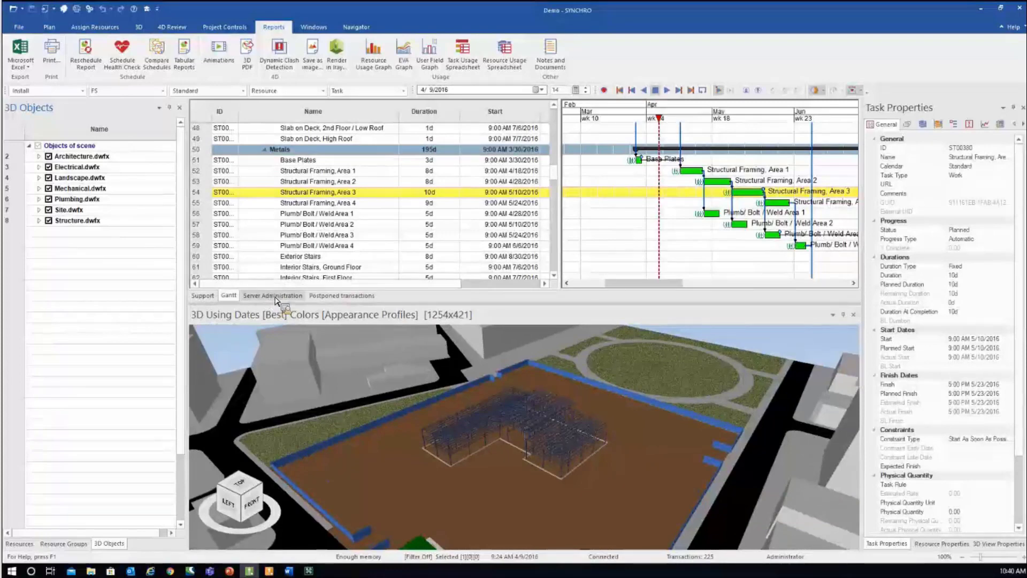
# - Review the server's Connections and Transaction History, then return to the Gantt at 3/28/2016
pyautogui.click(273, 298)
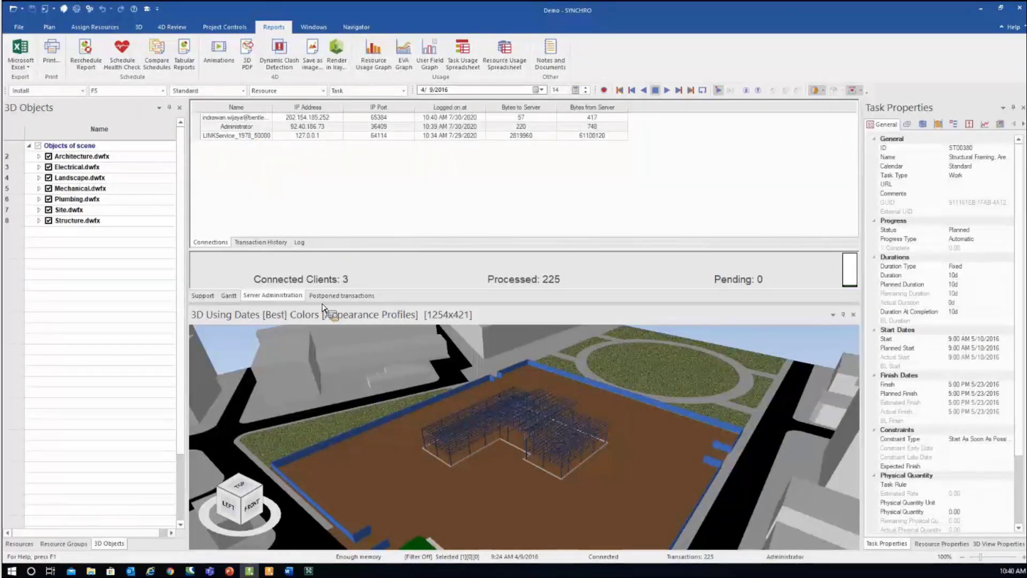
pyautogui.click(261, 243)
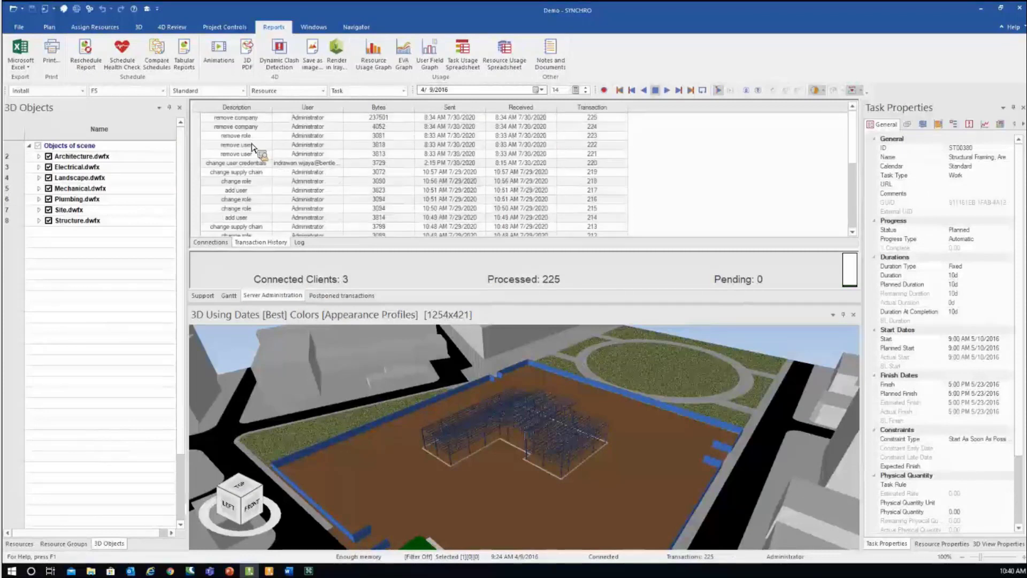
pyautogui.moveTo(251, 210)
pyautogui.mouseDown()
pyautogui.moveTo(256, 277)
pyautogui.moveTo(203, 251)
pyautogui.moveTo(204, 236)
pyautogui.moveTo(329, 185)
pyautogui.moveTo(278, 202)
pyautogui.moveTo(224, 245)
pyautogui.moveTo(230, 303)
pyautogui.moveTo(515, 449)
pyautogui.moveTo(492, 469)
pyautogui.moveTo(629, 150)
pyautogui.moveTo(658, 127)
pyautogui.moveTo(623, 121)
pyautogui.moveTo(781, 122)
pyautogui.moveTo(630, 123)
pyautogui.mouseUp()
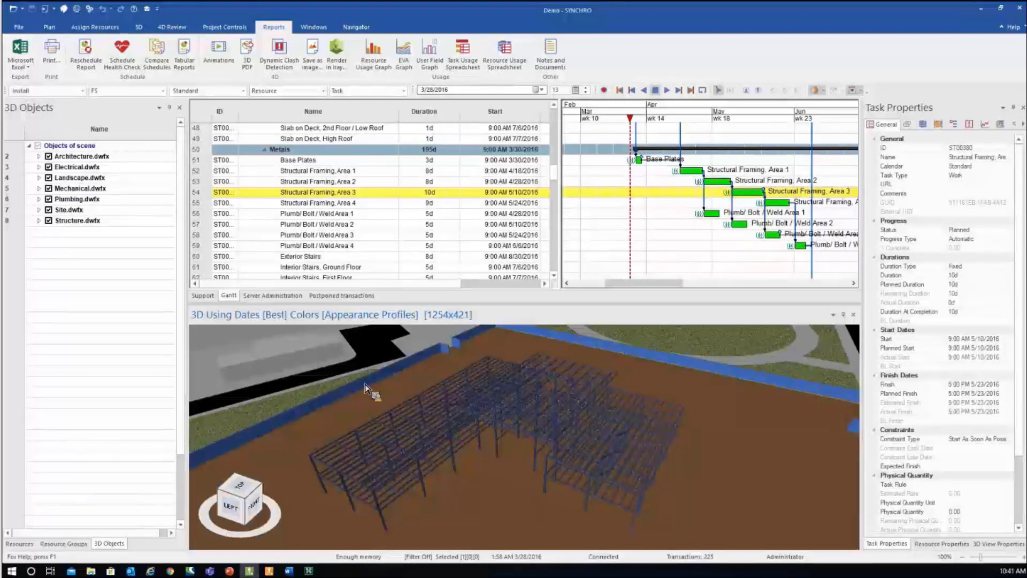
# - After transaction 226 arrives, move the timeline to 4/2/2016 showing the frame's green outline
pyautogui.press('Delete')
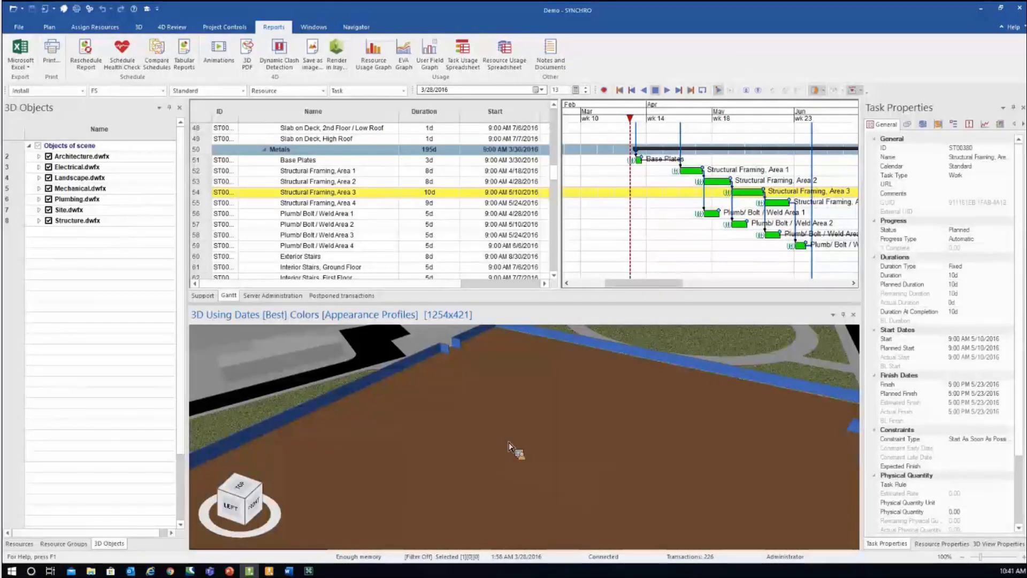
pyautogui.moveTo(510, 445)
pyautogui.mouseDown()
pyautogui.moveTo(622, 139)
pyautogui.moveTo(628, 154)
pyautogui.moveTo(573, 384)
pyautogui.moveTo(555, 408)
pyautogui.moveTo(605, 466)
pyautogui.moveTo(562, 322)
pyautogui.moveTo(640, 141)
pyautogui.moveTo(633, 123)
pyautogui.moveTo(626, 160)
pyautogui.moveTo(544, 225)
pyautogui.moveTo(542, 185)
pyautogui.moveTo(619, 169)
pyautogui.moveTo(638, 117)
pyautogui.moveTo(801, 131)
pyautogui.moveTo(643, 136)
pyautogui.mouseUp()
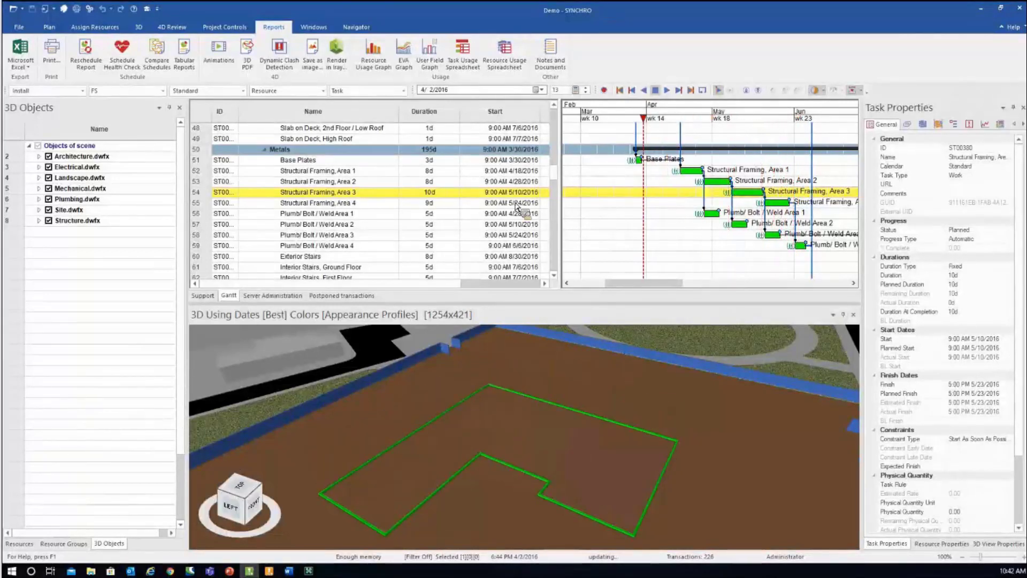
# - Confirm transaction 226 is 'assign resource to task', then return to the Gantt at 5/14/2016
pyautogui.click(284, 295)
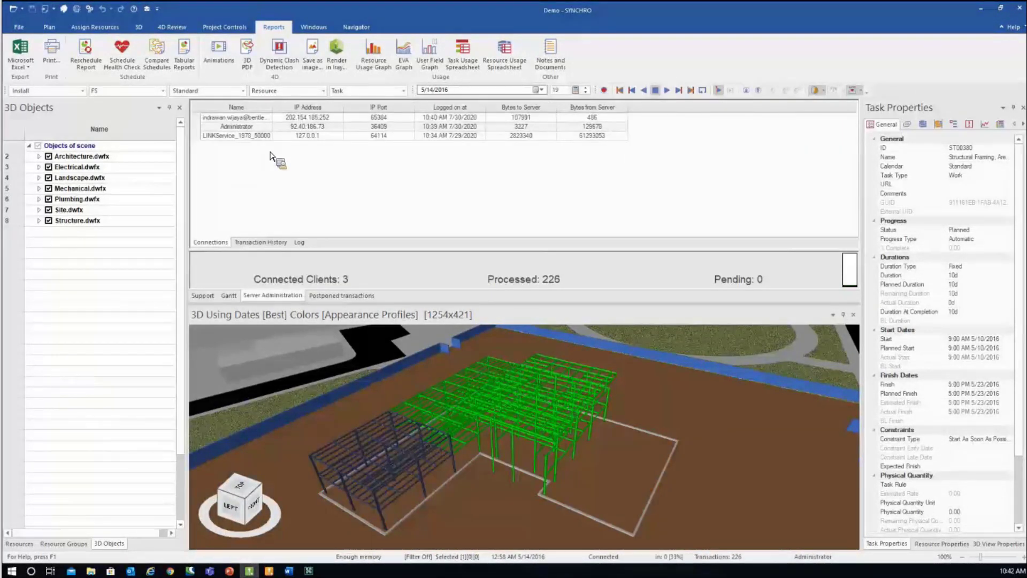
pyautogui.click(260, 242)
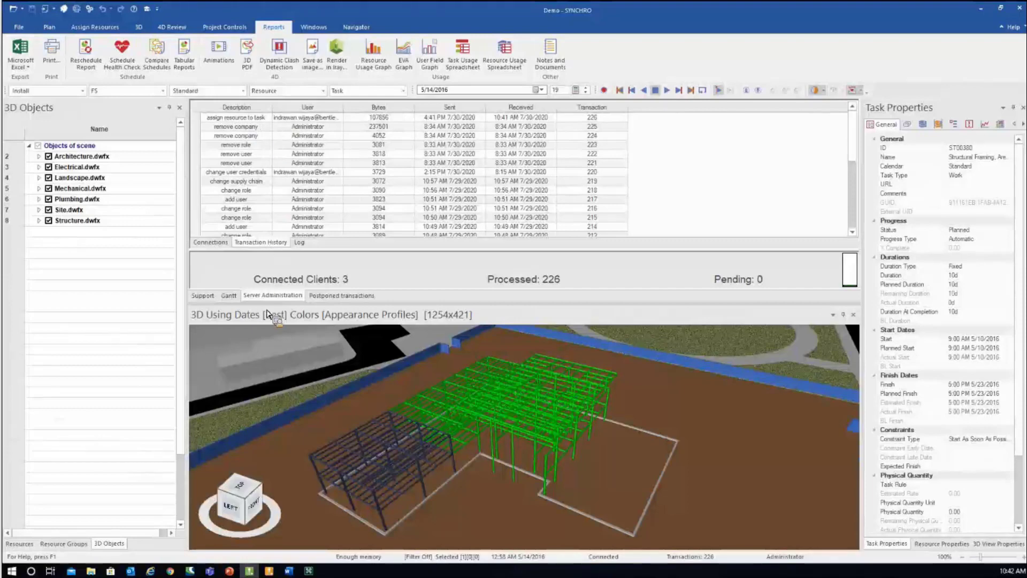
pyautogui.moveTo(268, 314); pyautogui.dragTo(475, 465)
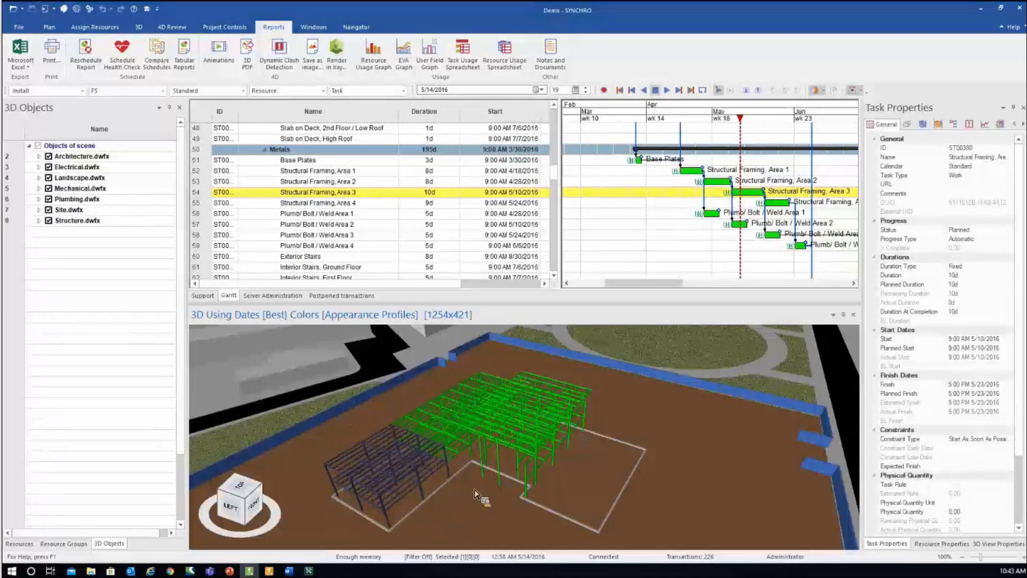
# - Re-centre and rotate the steel view, widening the 3D Objects panel so the view is 1225x421
pyautogui.moveTo(482, 491); pyautogui.dragTo(480, 492)
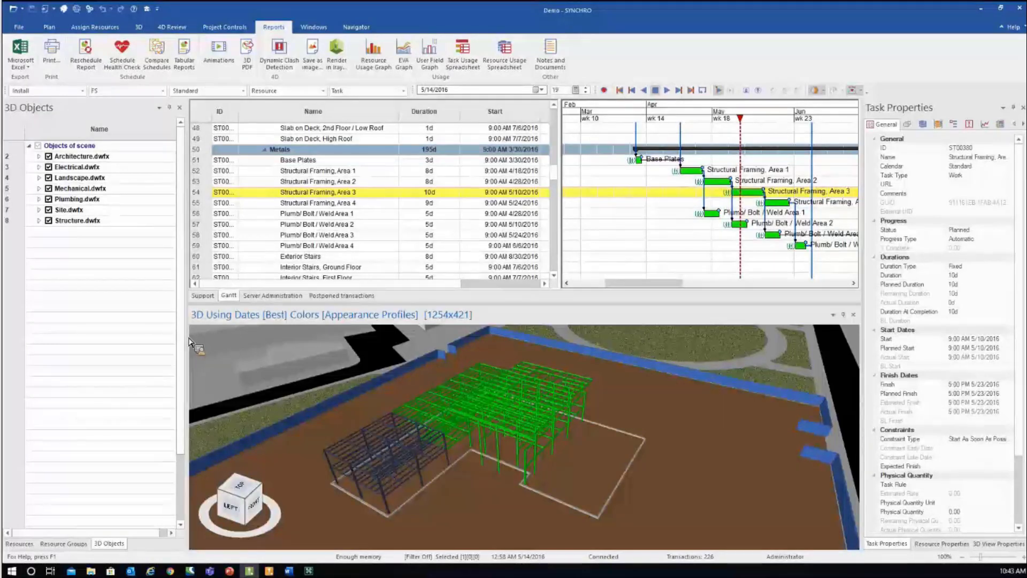
pyautogui.moveTo(189, 341); pyautogui.dragTo(205, 347)
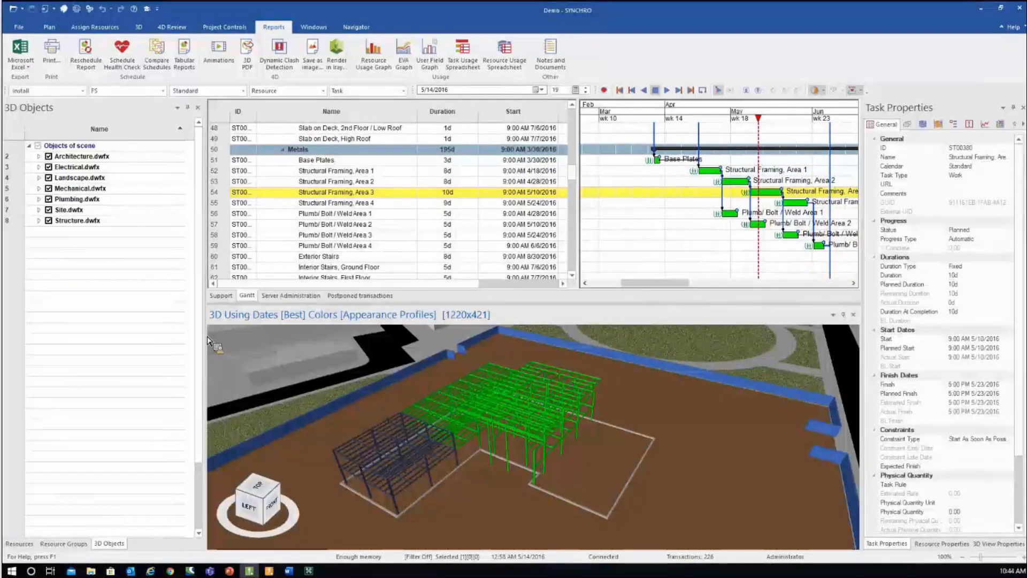
pyautogui.moveTo(204, 341); pyautogui.dragTo(197, 343)
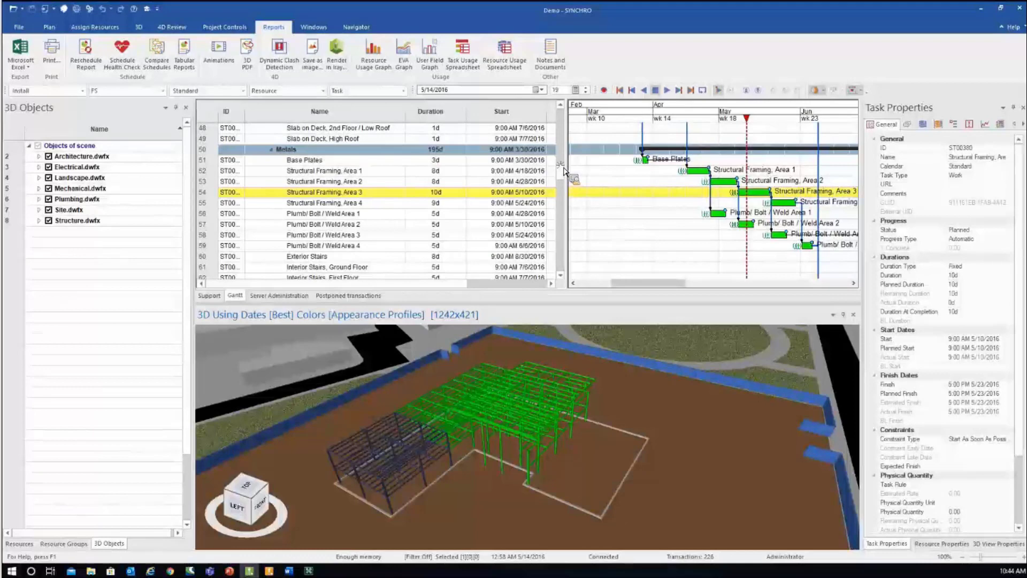
pyautogui.scroll(2, 566, 170)
pyautogui.scroll(1, 565, 171)
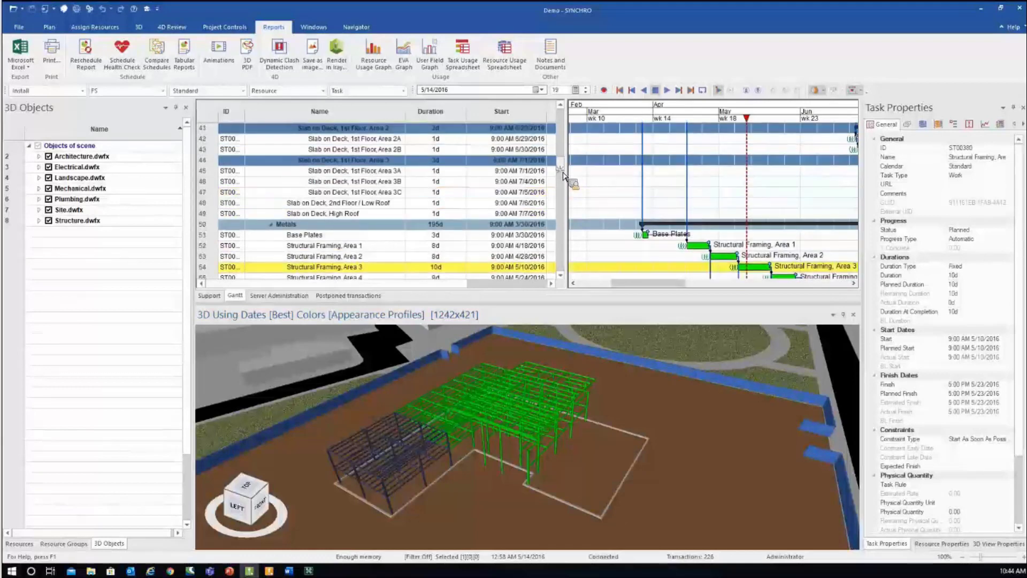
pyautogui.scroll(-3, 565, 176)
pyautogui.scroll(-2, 565, 177)
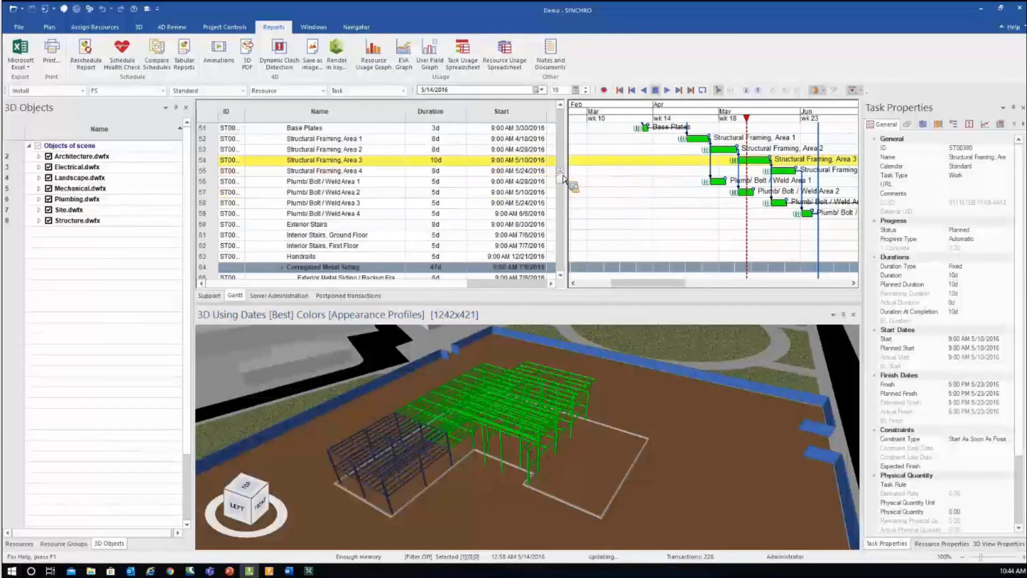
pyautogui.scroll(1, 565, 176)
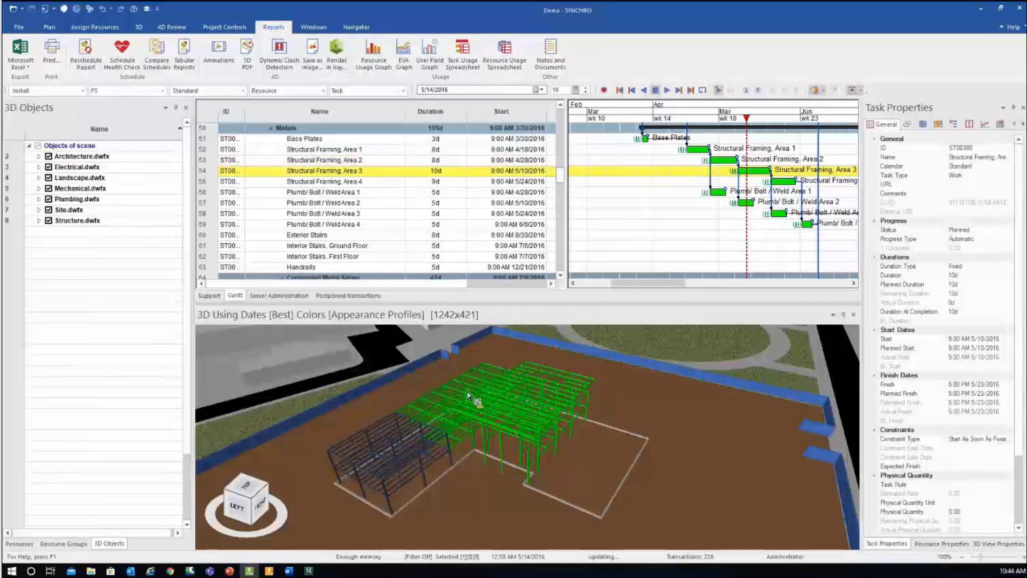
pyautogui.moveTo(426, 422); pyautogui.dragTo(374, 407)
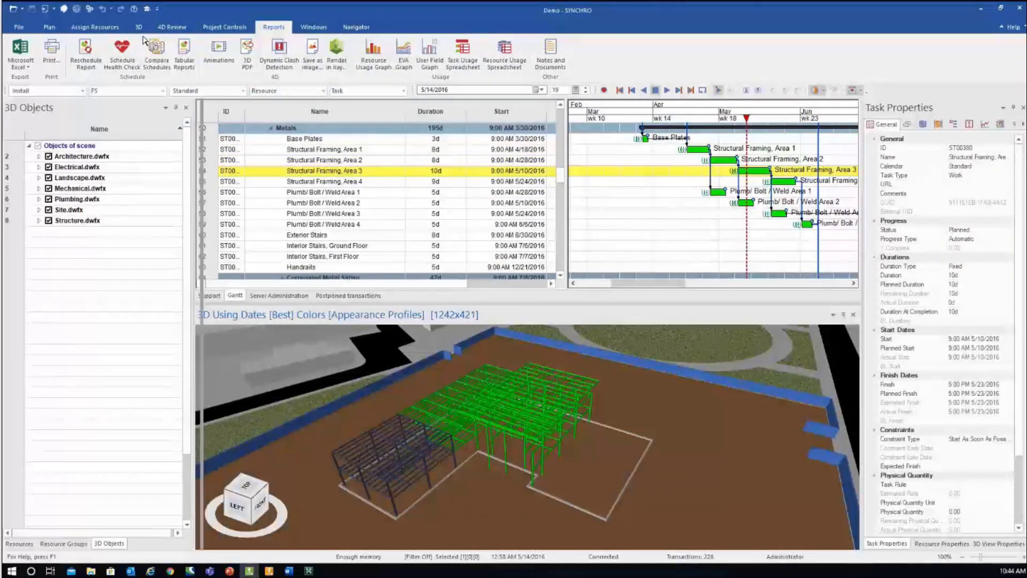
pyautogui.moveTo(195, 278); pyautogui.dragTo(204, 278)
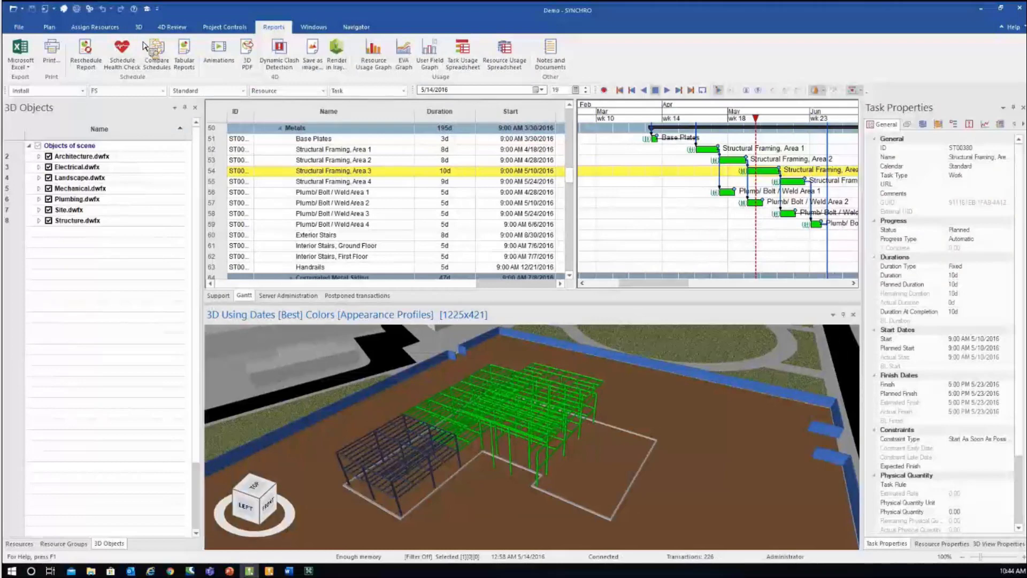
pyautogui.click(356, 26)
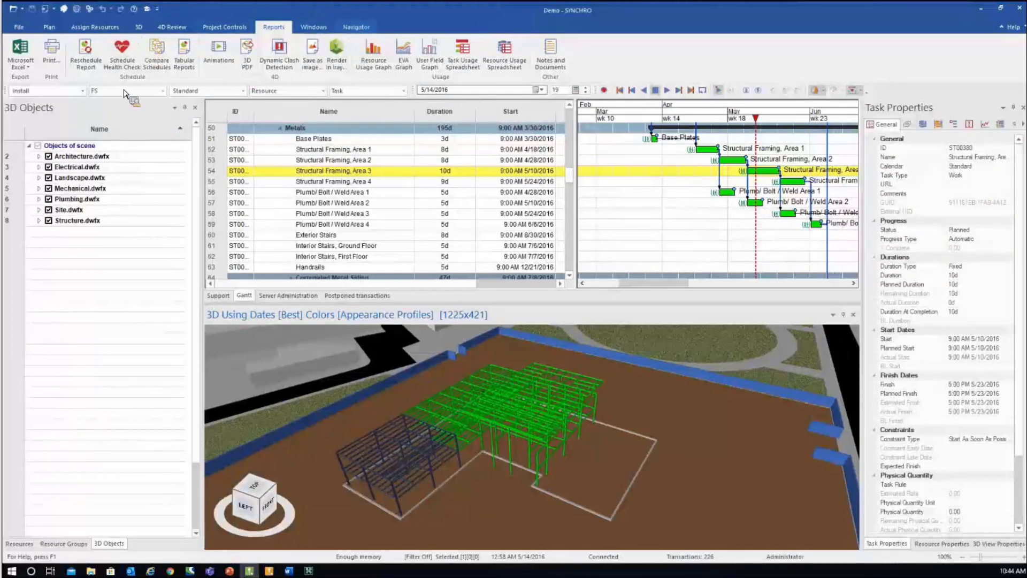
# - Add a new company named Steel Contractor to the project's Companies list
pyautogui.click(183, 53)
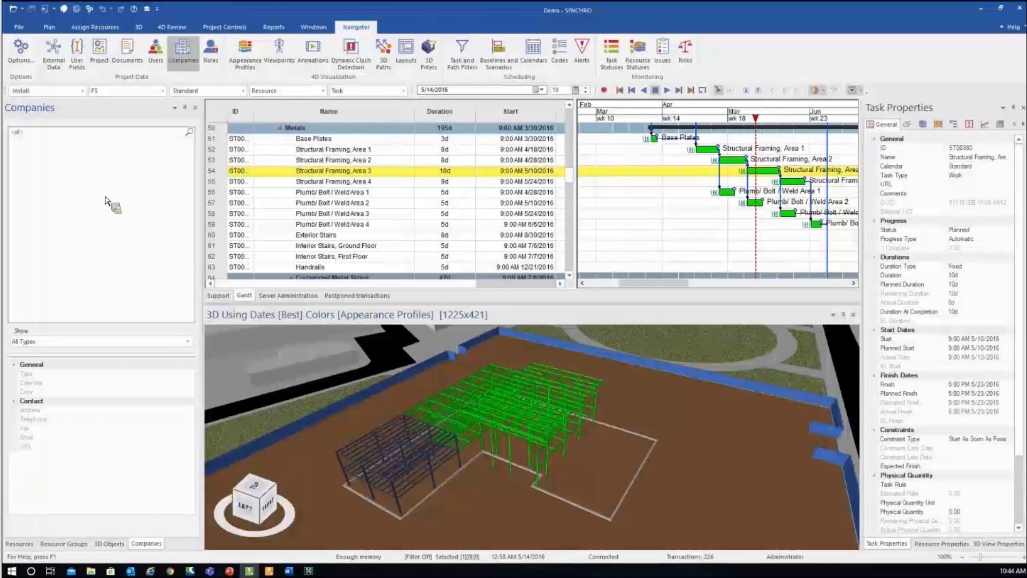
pyautogui.press('Insert')
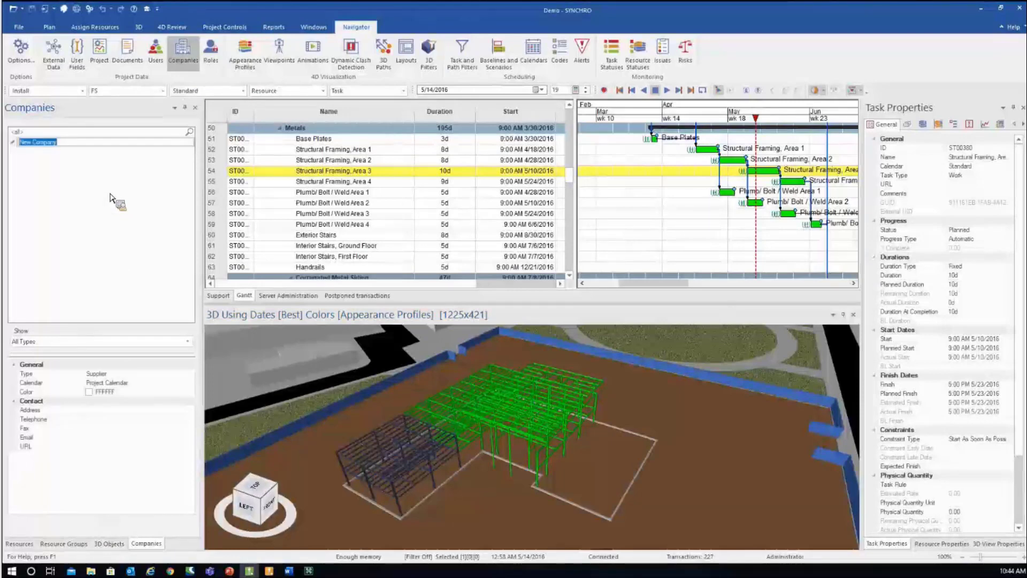
pyautogui.write('Steel')
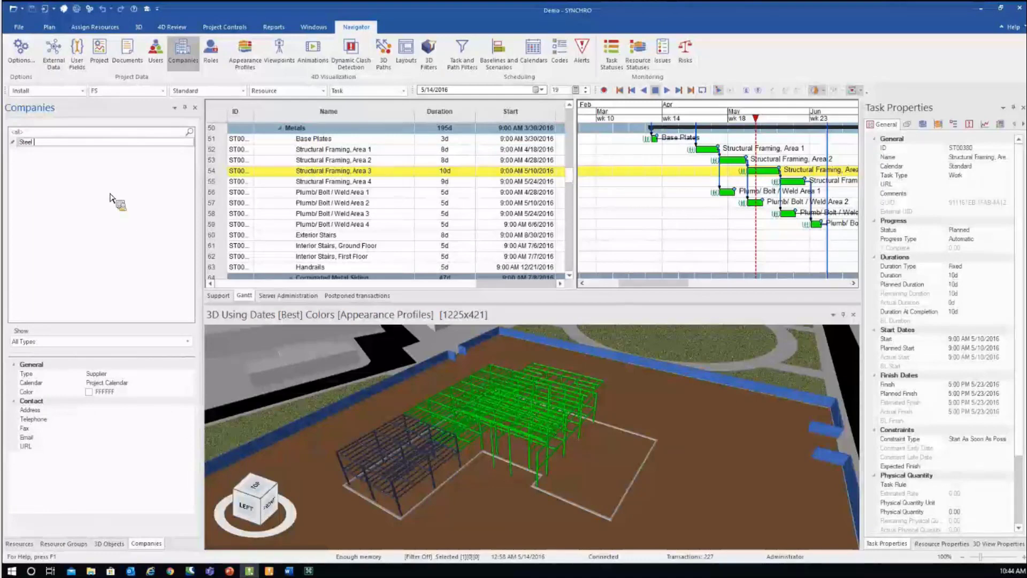
pyautogui.write(' Contractor')
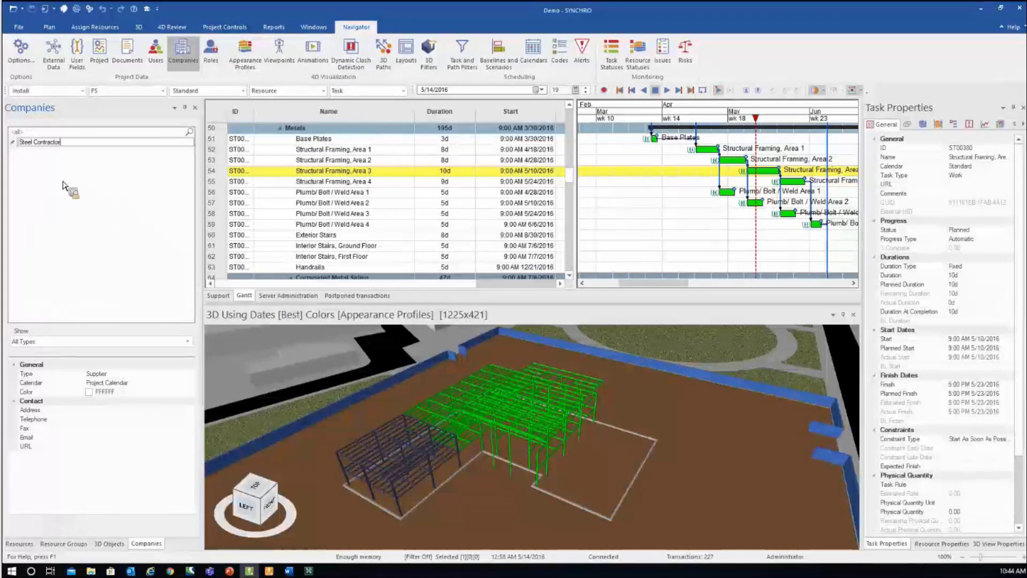
pyautogui.press('Return')
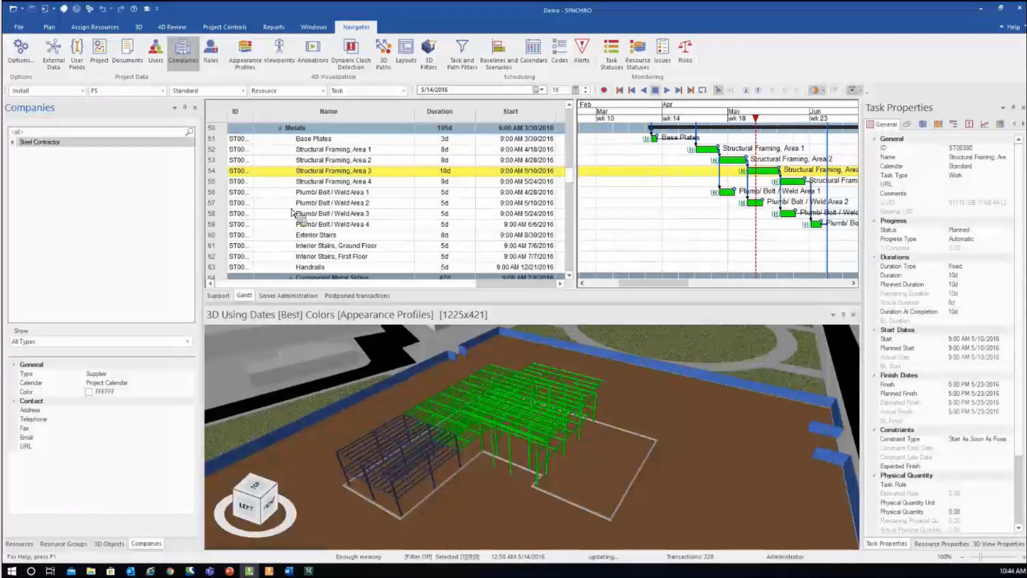
# - Scroll the task grid and begin the task selection at Slab on Deck, 1st Floor
pyautogui.moveTo(292, 211); pyautogui.dragTo(328, 205)
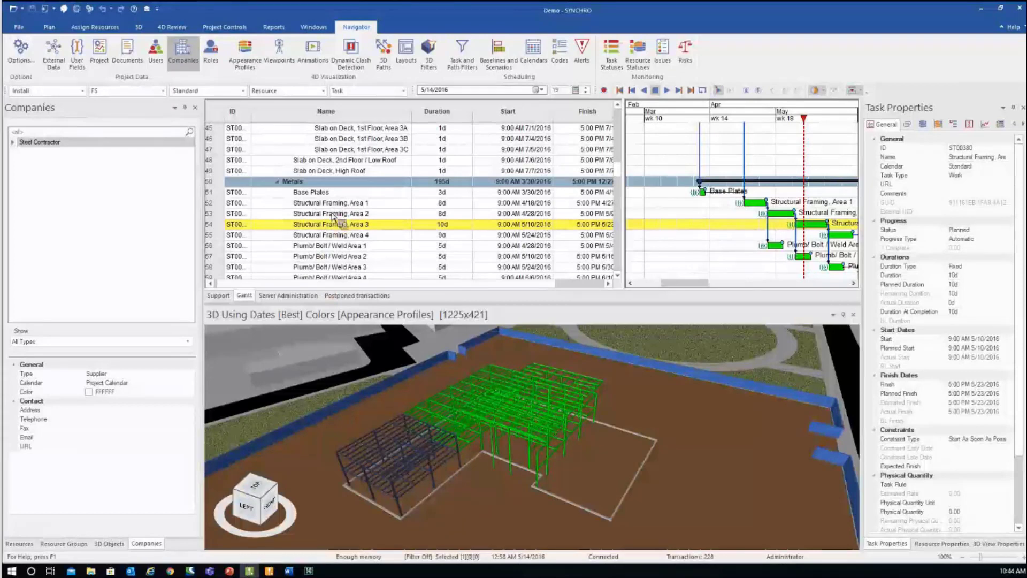
pyautogui.scroll(3, 333, 220)
pyautogui.scroll(3, 333, 223)
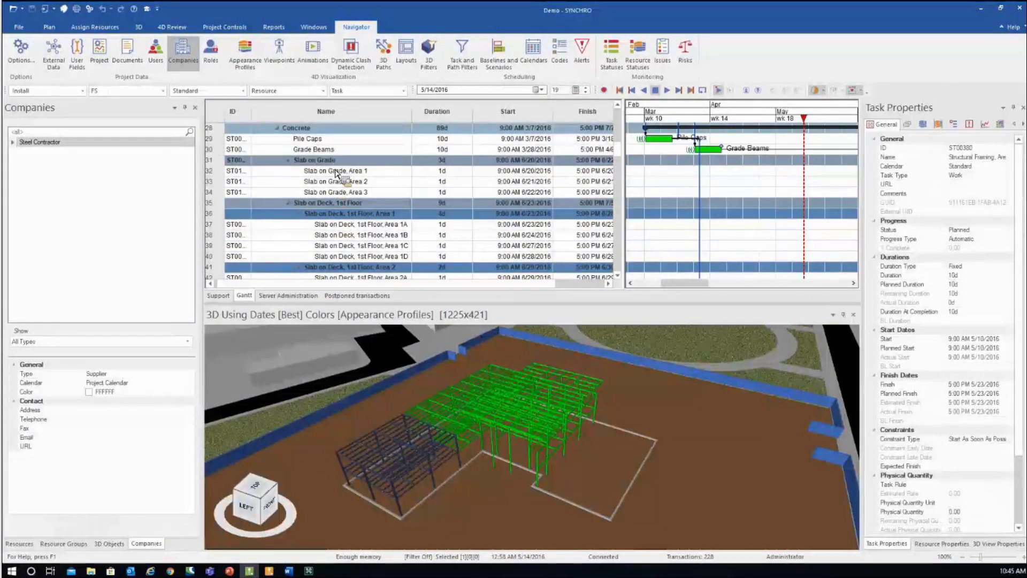
pyautogui.moveTo(336, 171); pyautogui.dragTo(374, 140)
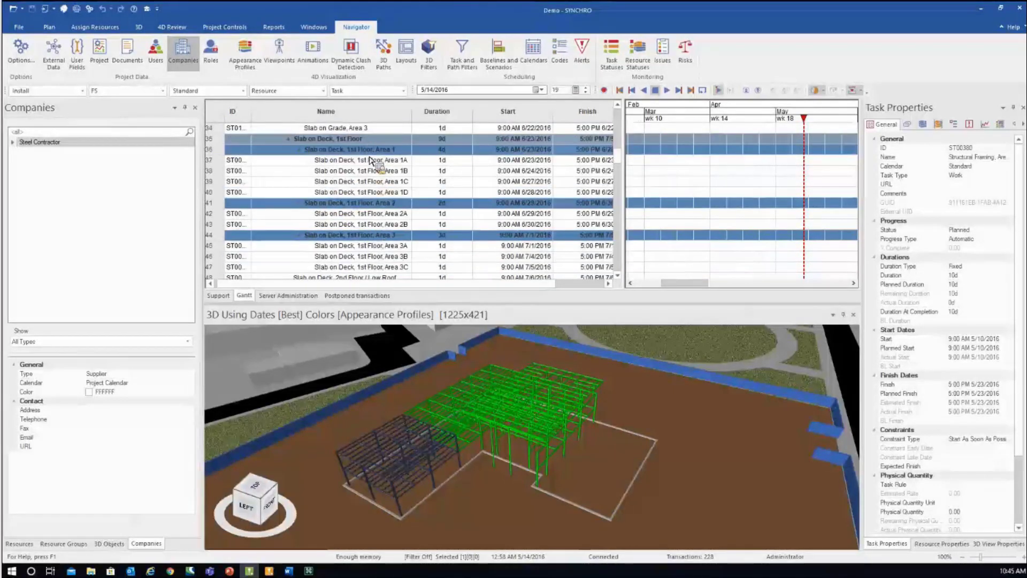
pyautogui.scroll(-6, 385, 213)
pyautogui.moveTo(385, 213); pyautogui.dragTo(387, 240)
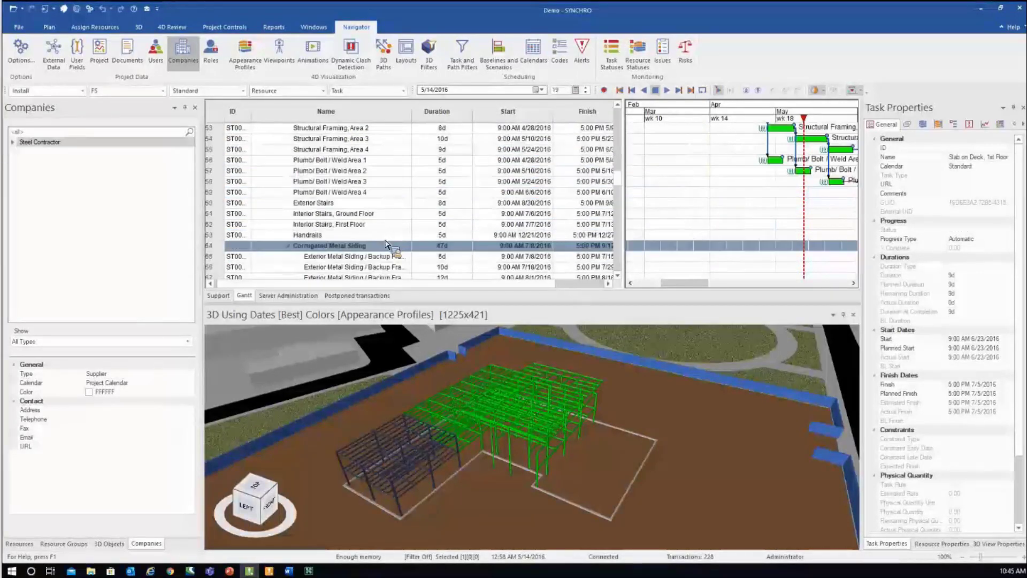
# - Select tasks 35–63 through Handrails and assign Steel Contractor as their supplier
pyautogui.keyDown('shift'); pyautogui.click(382, 236); pyautogui.keyUp('shift')
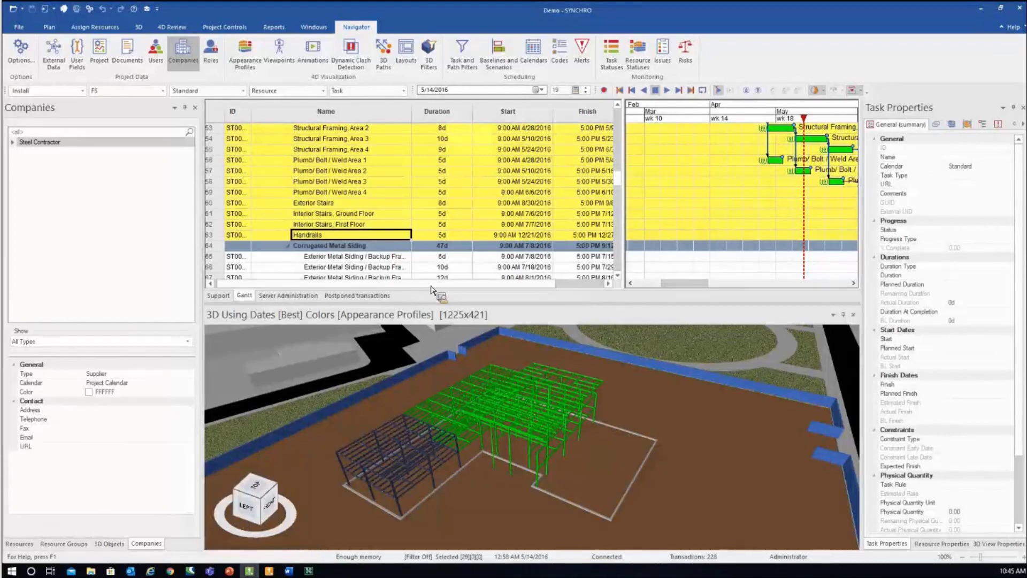
pyautogui.hscroll(2, 523, 287)
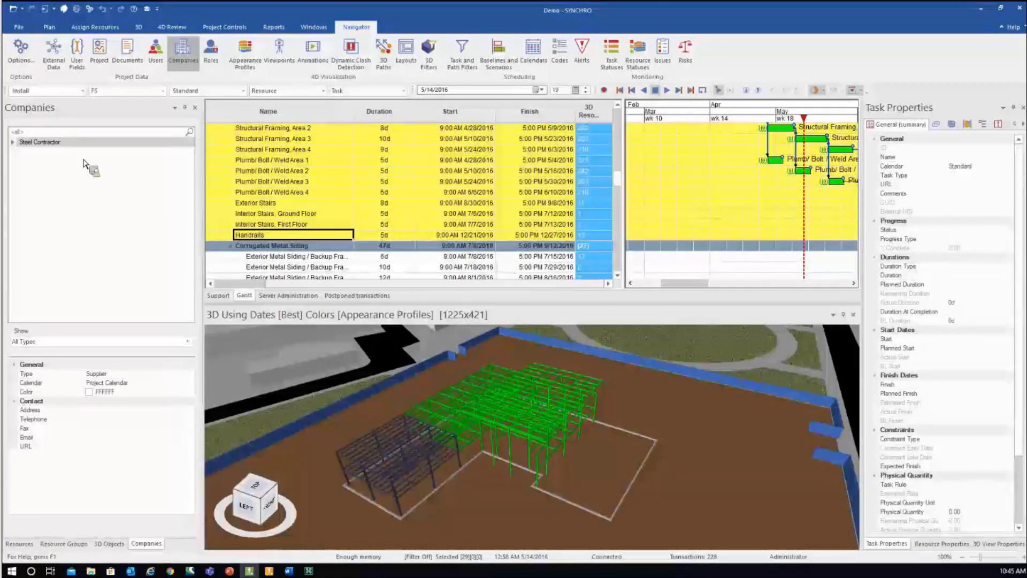
pyautogui.rightClick(48, 145)
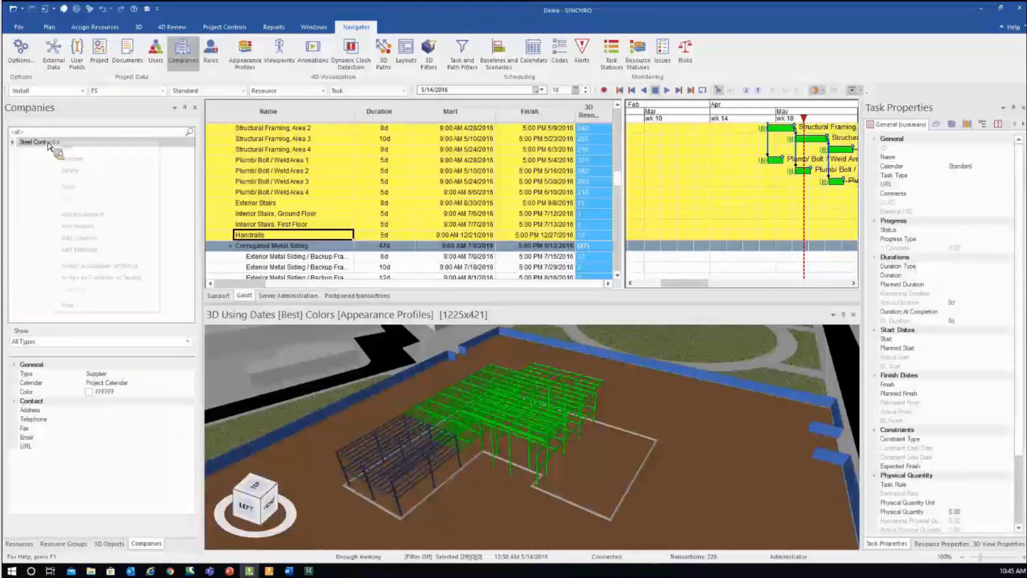
pyautogui.click(97, 266)
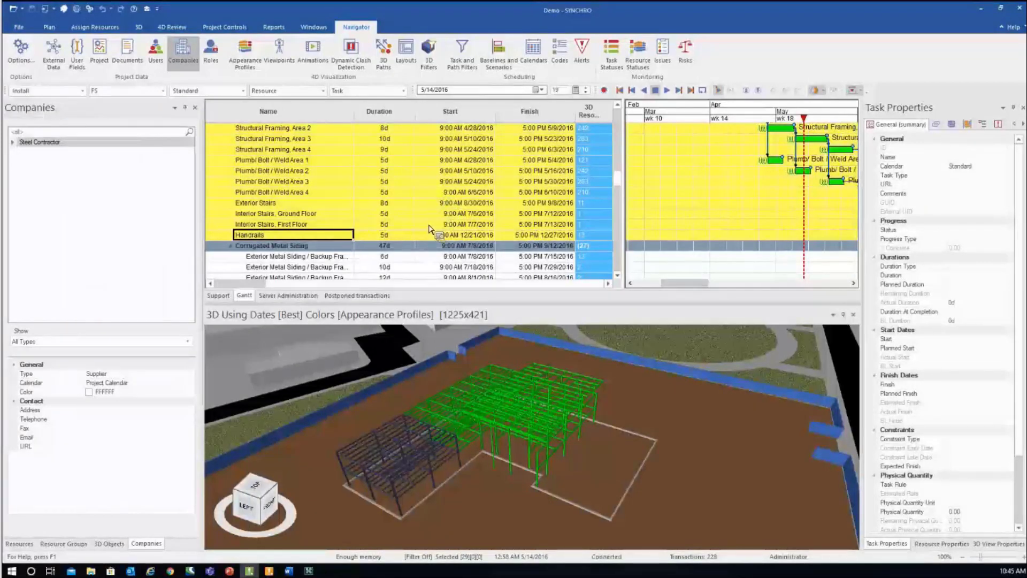
# - Scroll through the Metals tasks to check the assignment and bring up the grid's column options
pyautogui.scroll(3, 431, 229)
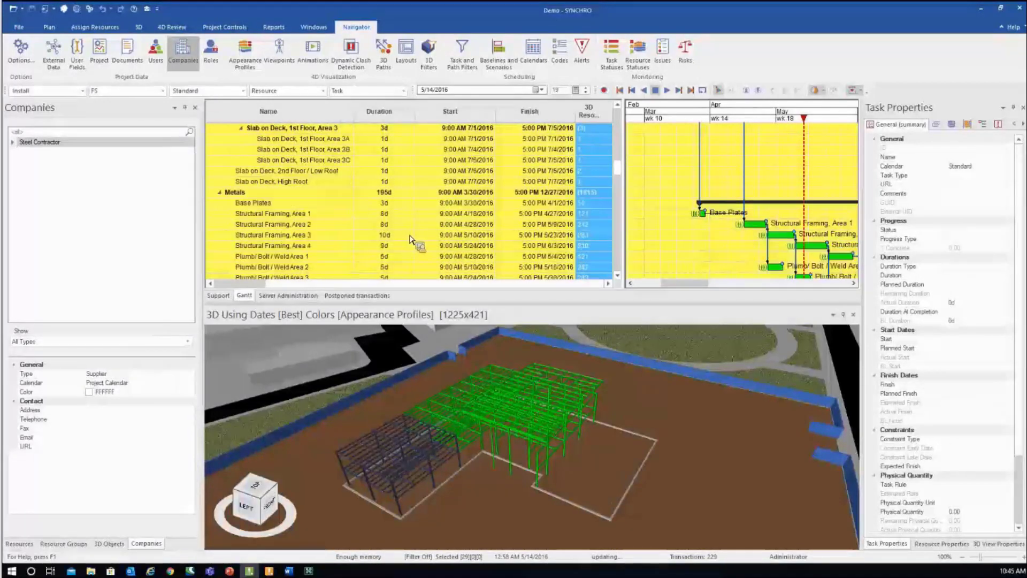
pyautogui.scroll(4, 409, 240)
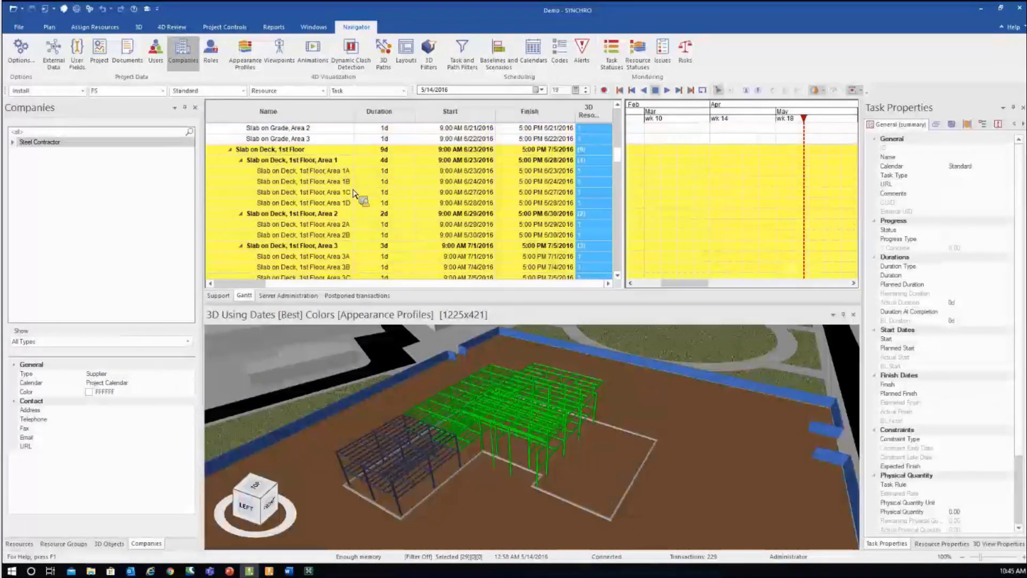
pyautogui.scroll(-2, 342, 194)
pyautogui.scroll(-2, 327, 191)
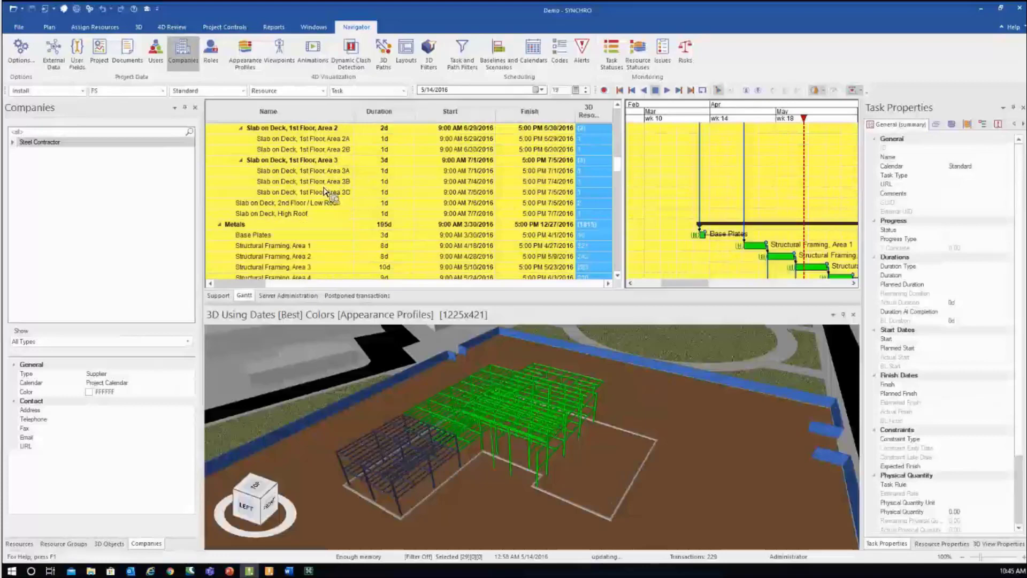
pyautogui.scroll(-1, 309, 207)
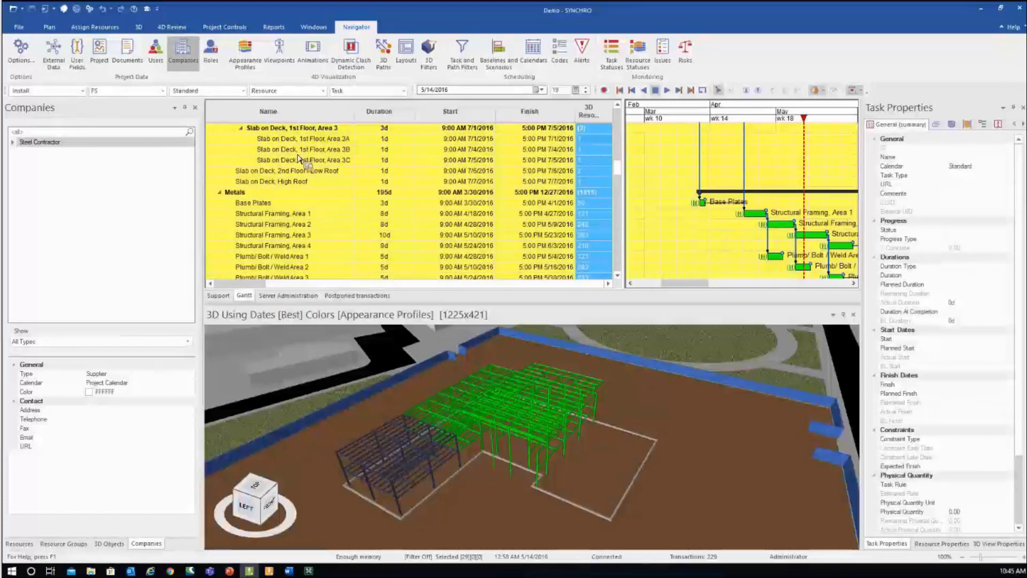
pyautogui.scroll(3, 303, 154)
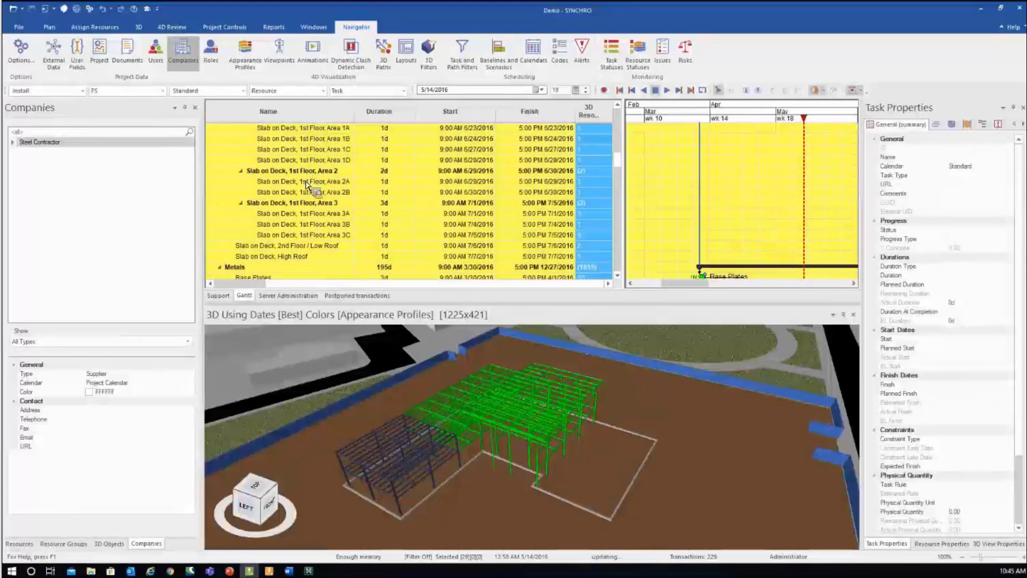
pyautogui.scroll(-2, 308, 184)
pyautogui.scroll(-3, 297, 221)
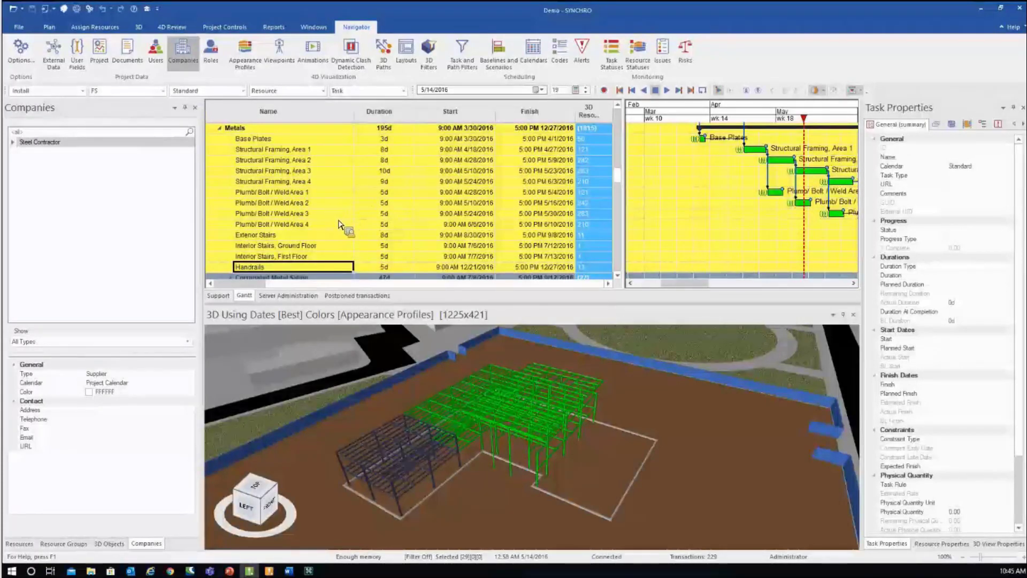
pyautogui.scroll(-1, 310, 227)
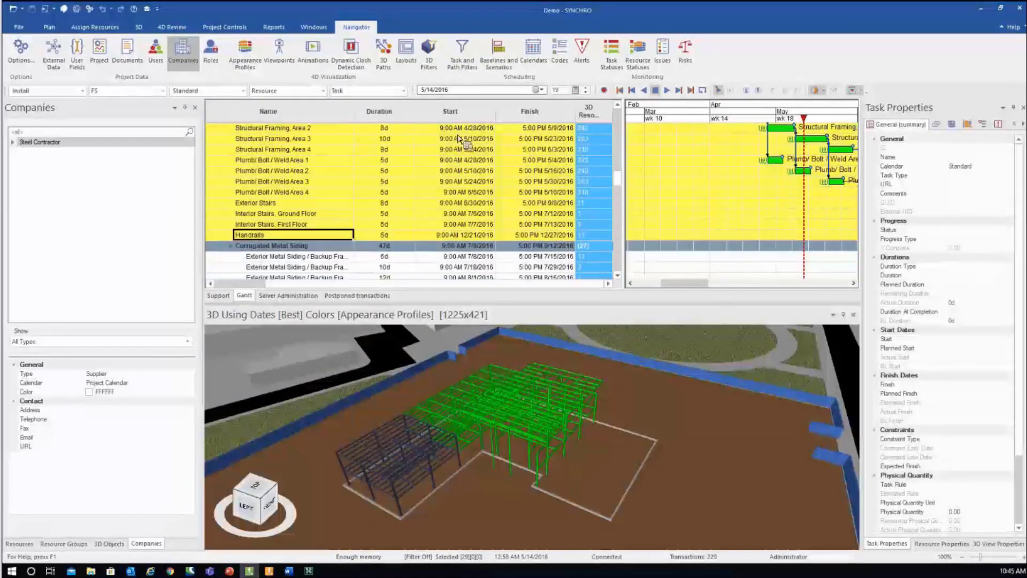
pyautogui.rightClick(472, 112)
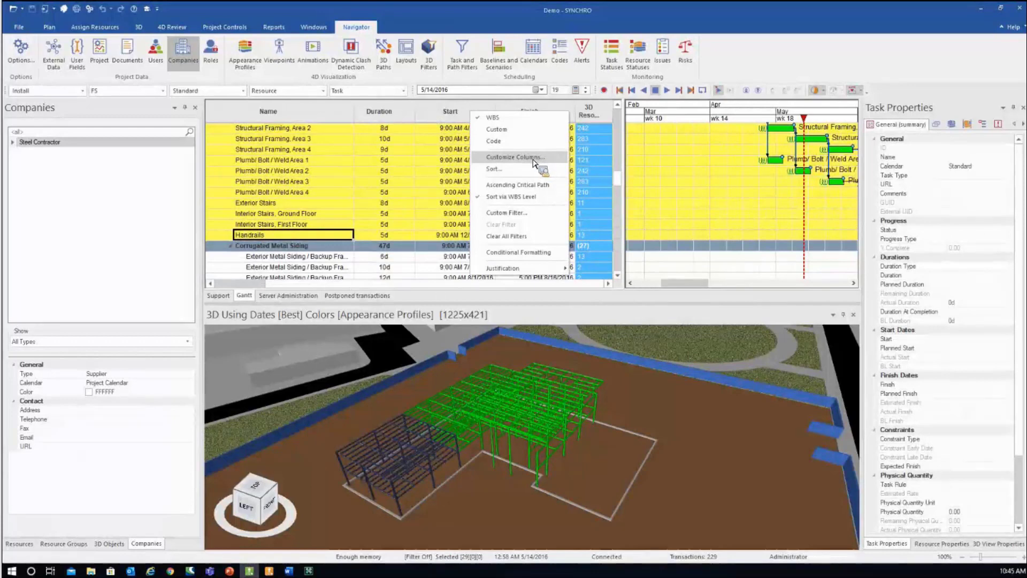
# - Add the Supplier column to the task grid through Customize Columns
pyautogui.click(525, 161)
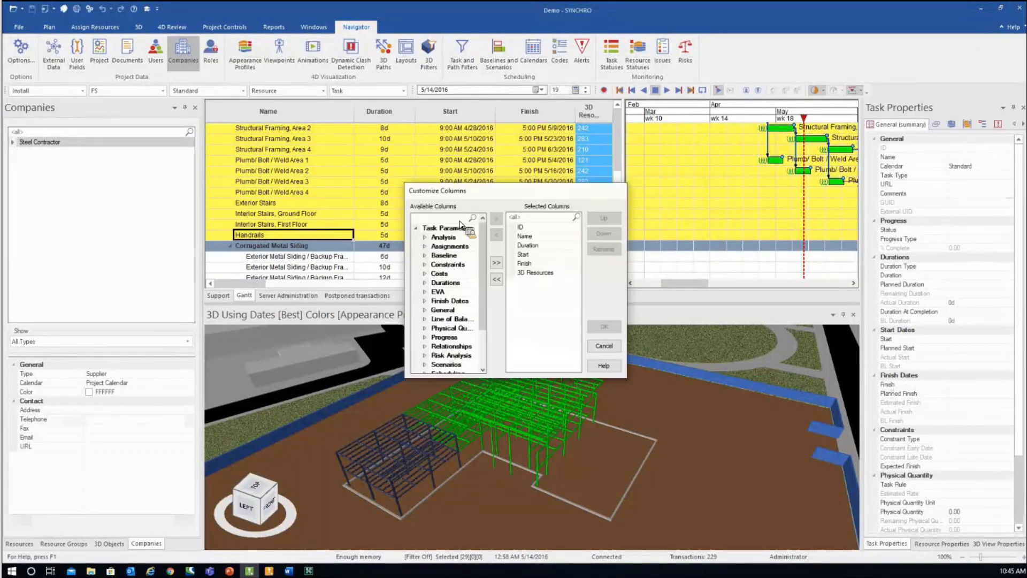
pyautogui.write('su')
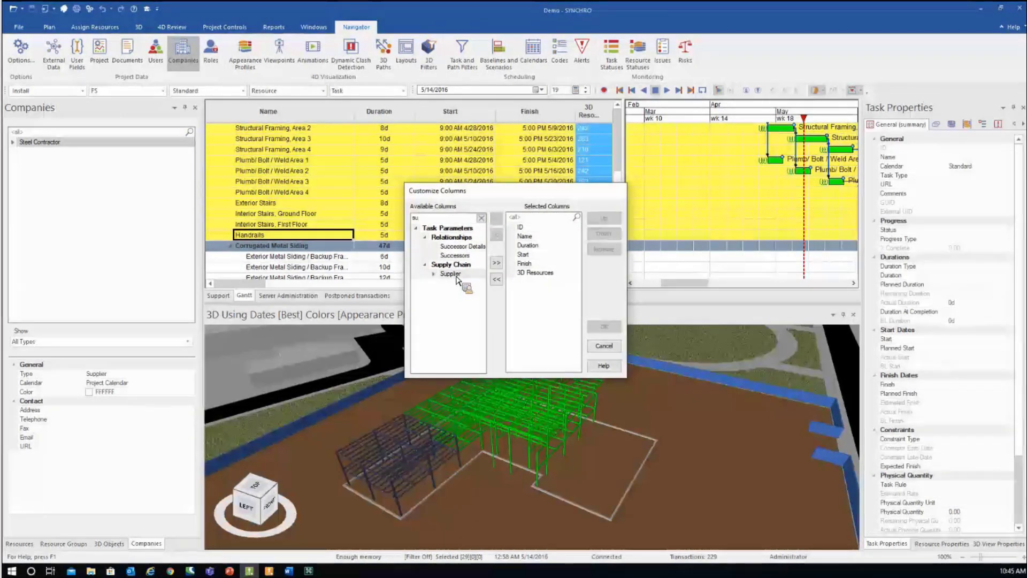
pyautogui.moveTo(458, 279); pyautogui.dragTo(536, 279)
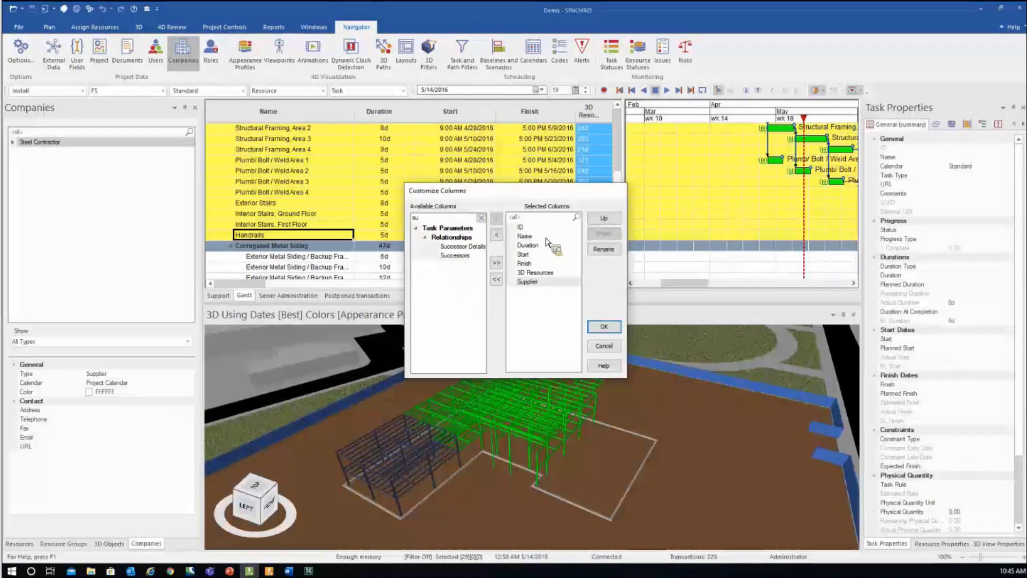
pyautogui.press('Return')
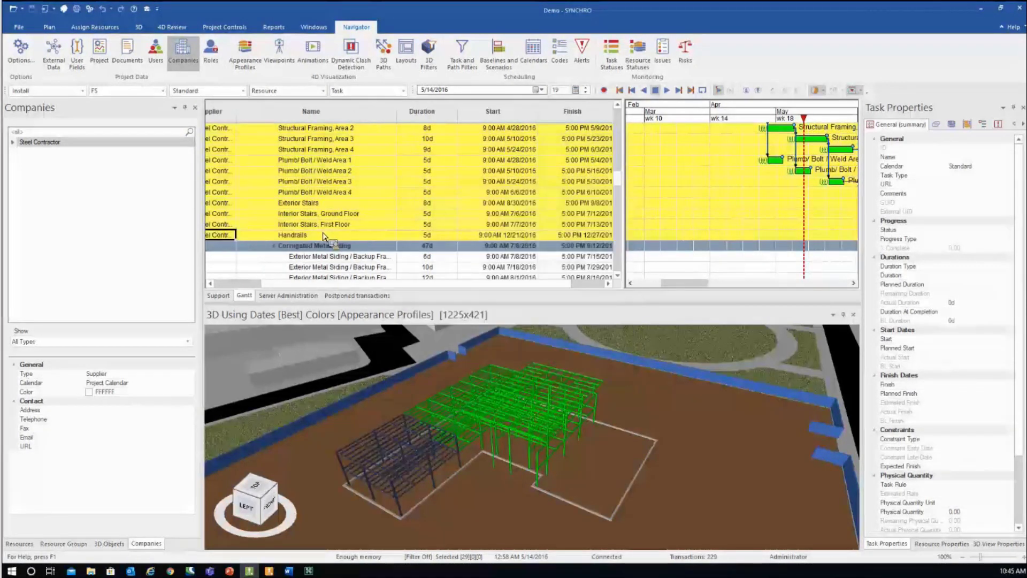
# - Select the Slab on Deck, 1st Floor, Area 1C task to check that its Supplier is Steel Contractor
pyautogui.moveTo(238, 284); pyautogui.dragTo(214, 283)
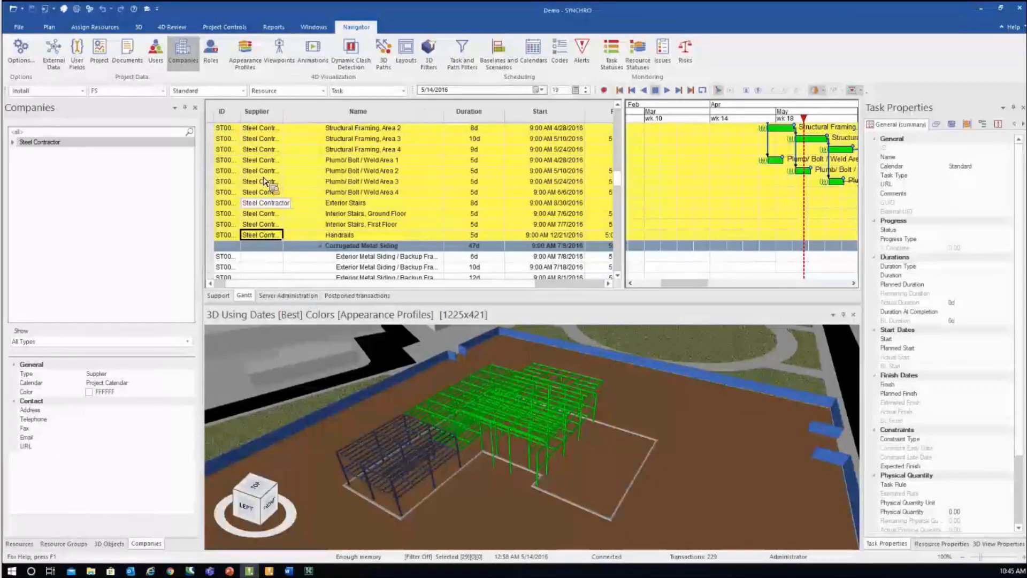
pyautogui.scroll(-10, 264, 180)
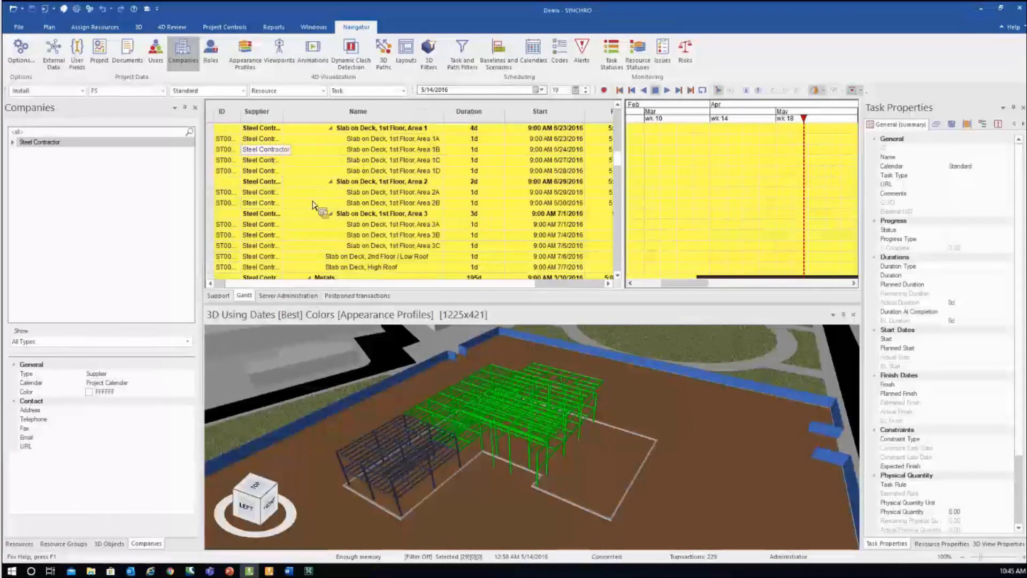
pyautogui.scroll(2, 313, 204)
pyautogui.click(313, 203)
pyautogui.scroll(-3, 314, 201)
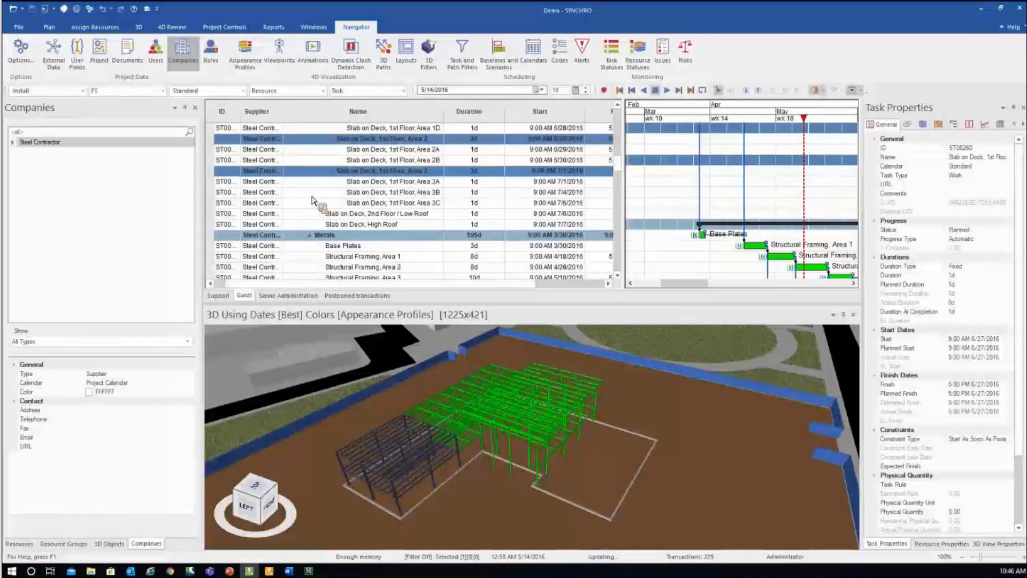
pyautogui.scroll(2, 314, 202)
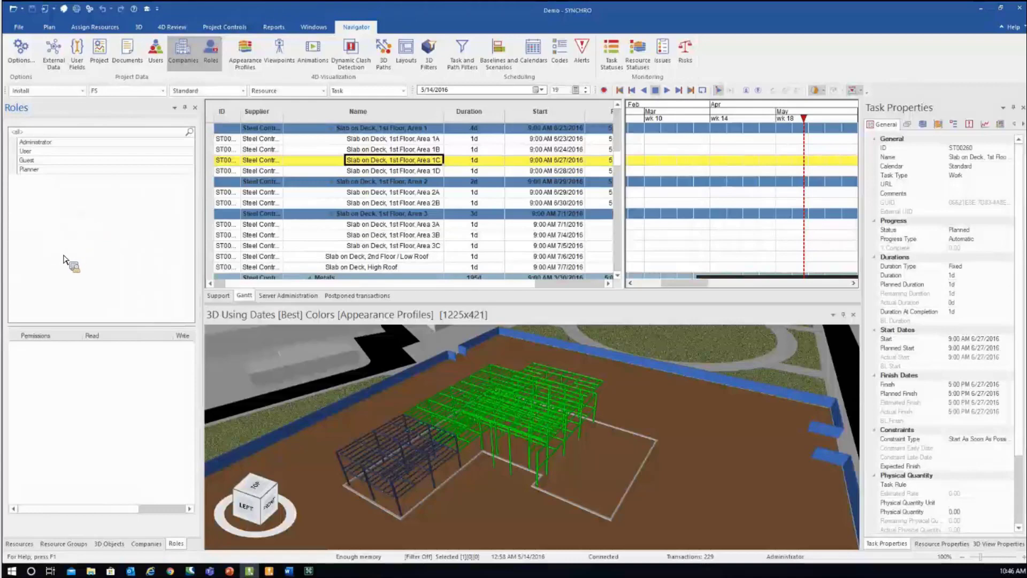
# - Create a new role named 'Steel roles'
pyautogui.press('Insert')
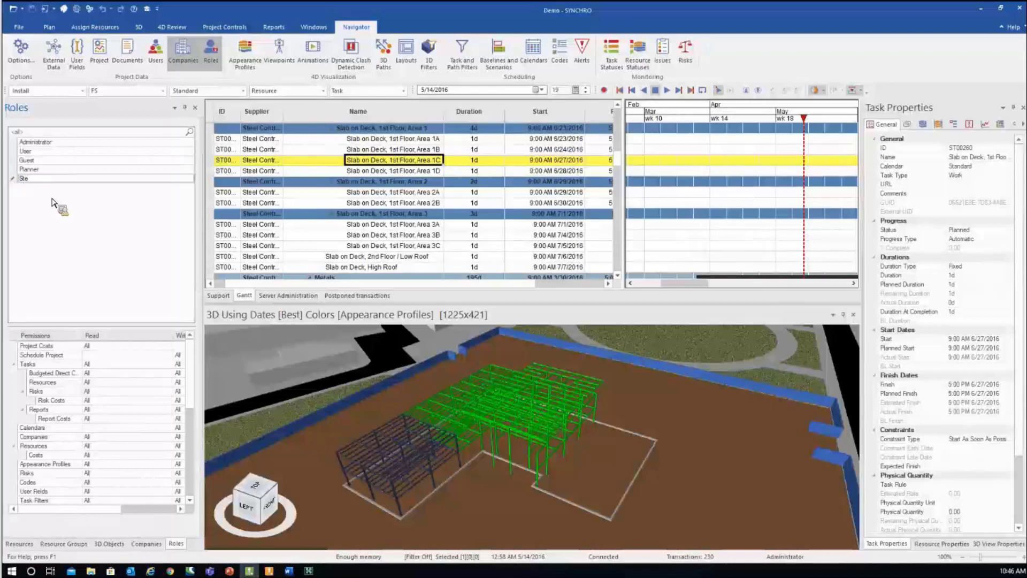
pyautogui.write('Steel')
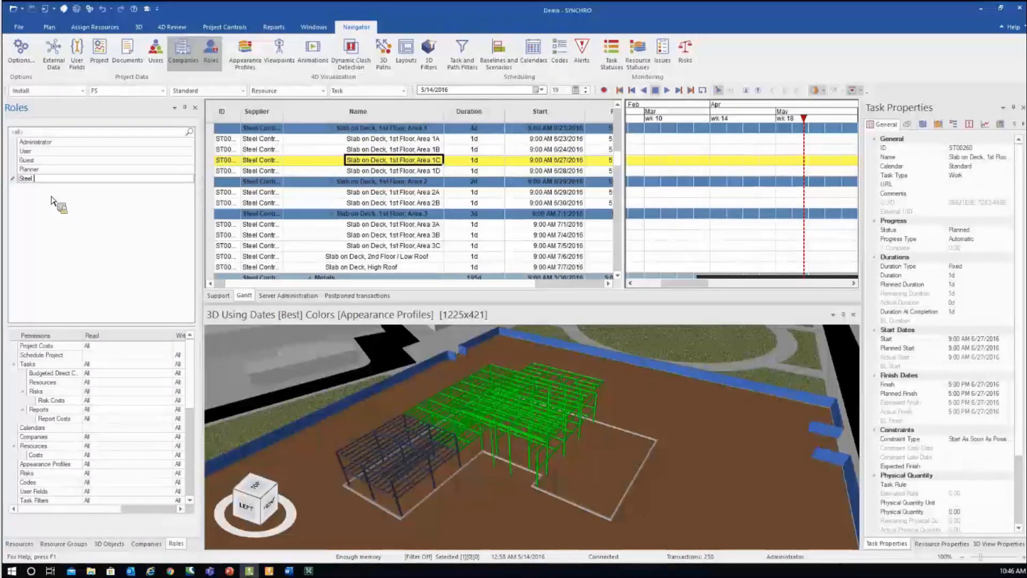
pyautogui.write(' roles')
pyautogui.press('Return')
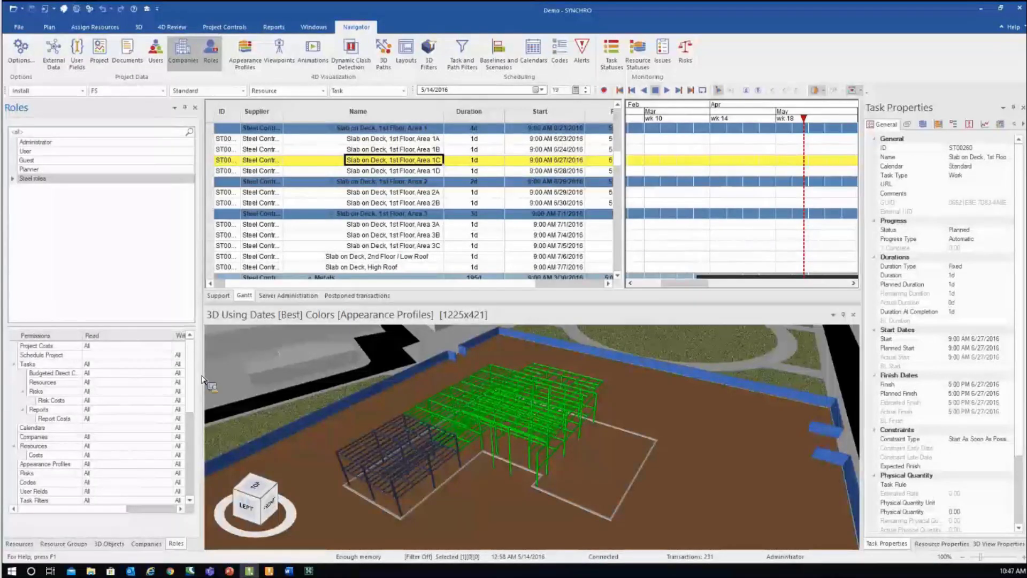
# - Limit the Steel roles Tasks read permission to Where User is Supplier
pyautogui.moveTo(198, 373); pyautogui.dragTo(146, 370)
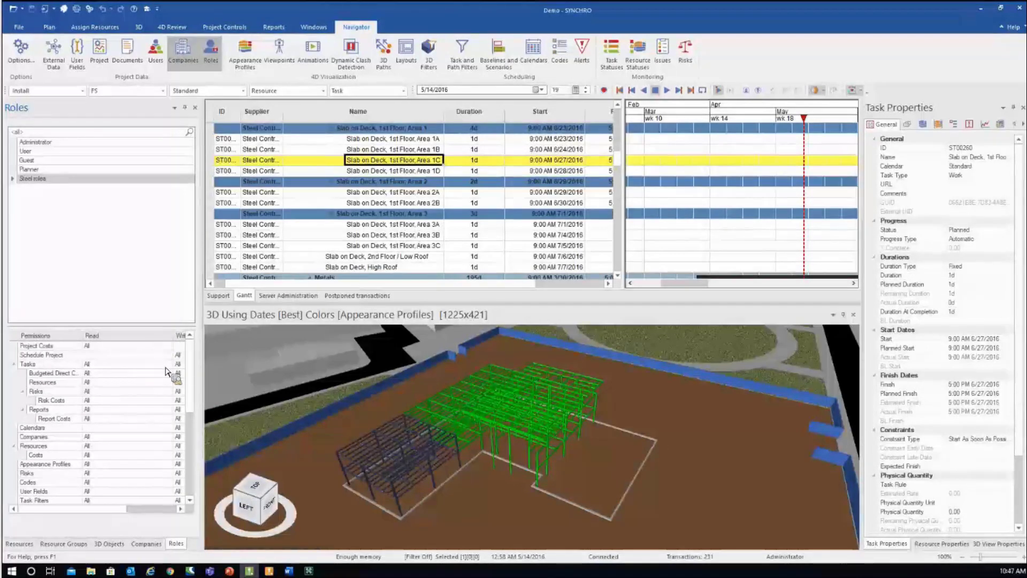
pyautogui.click(173, 366)
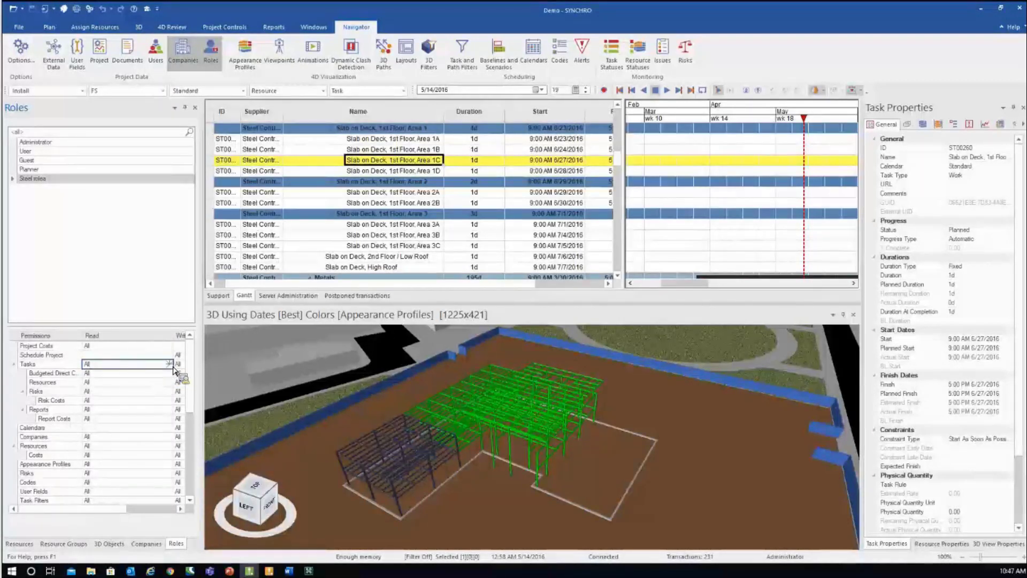
pyautogui.click(173, 366)
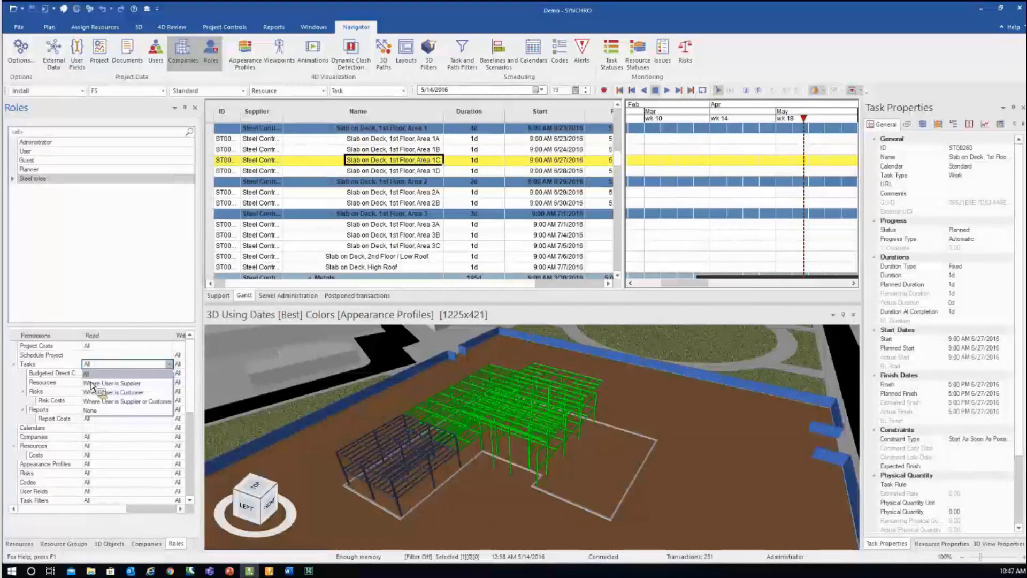
pyautogui.click(123, 383)
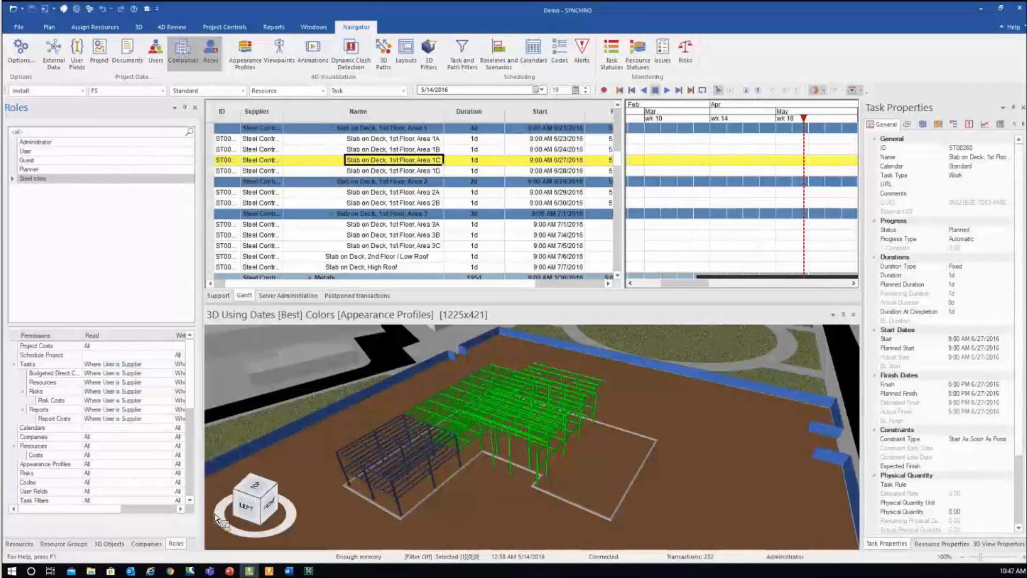
pyautogui.moveTo(265, 506); pyautogui.dragTo(262, 506)
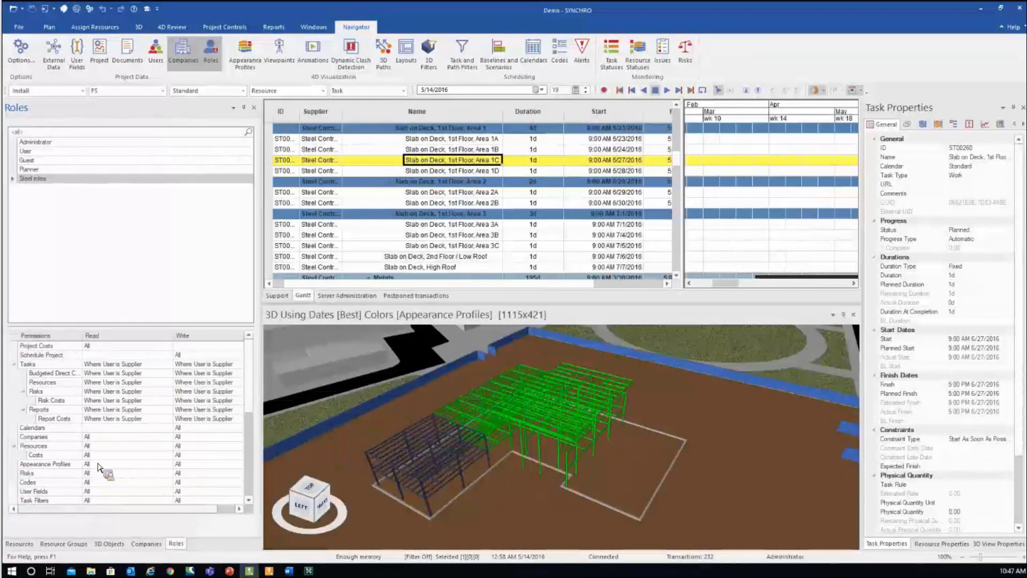
# - Set Steel roles' Resources read permission to Where User is Supplier, then deselect the role
pyautogui.scroll(-5, 250, 385)
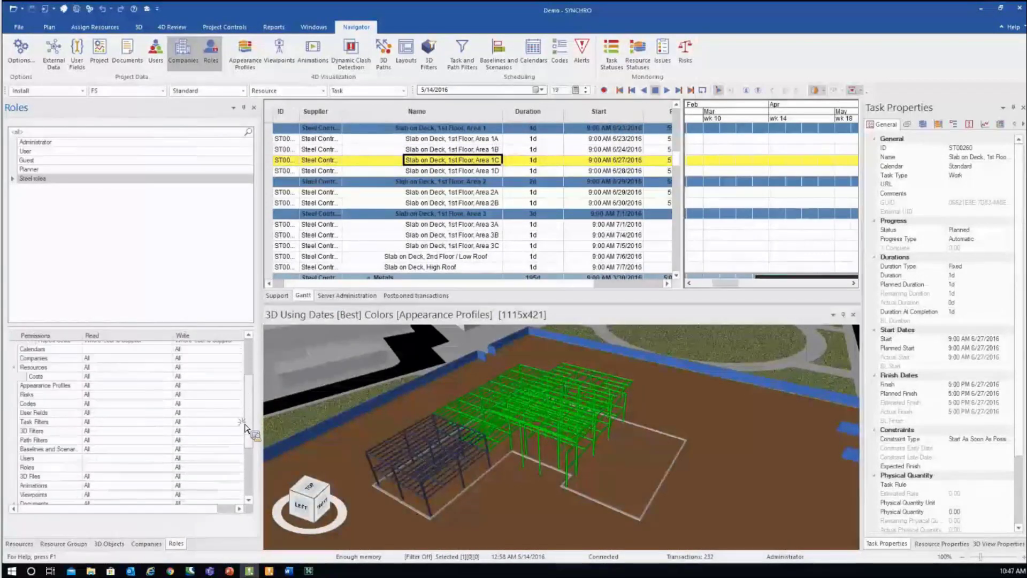
pyautogui.scroll(-1, 249, 444)
pyautogui.scroll(2, 249, 450)
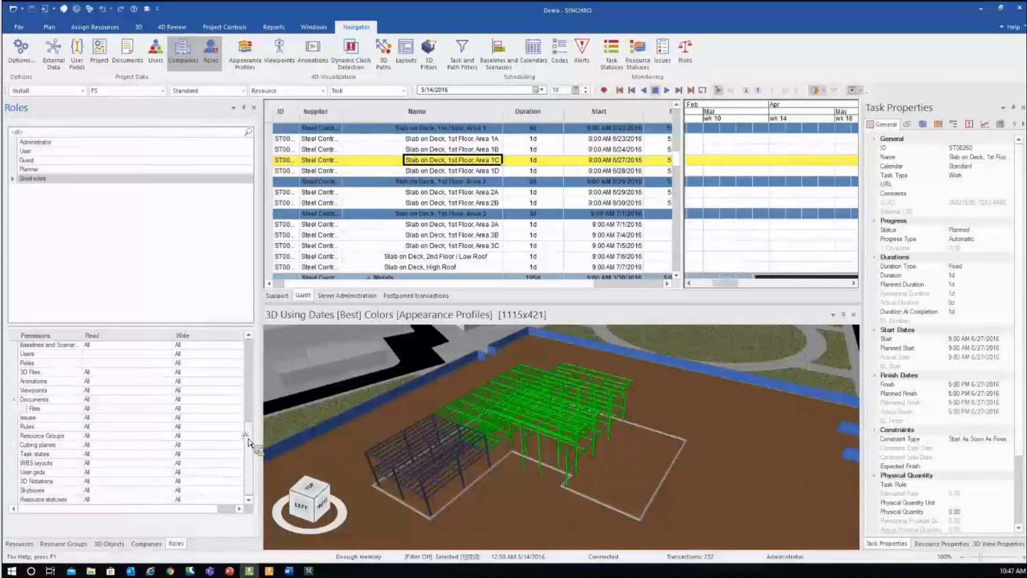
pyautogui.scroll(5, 176, 421)
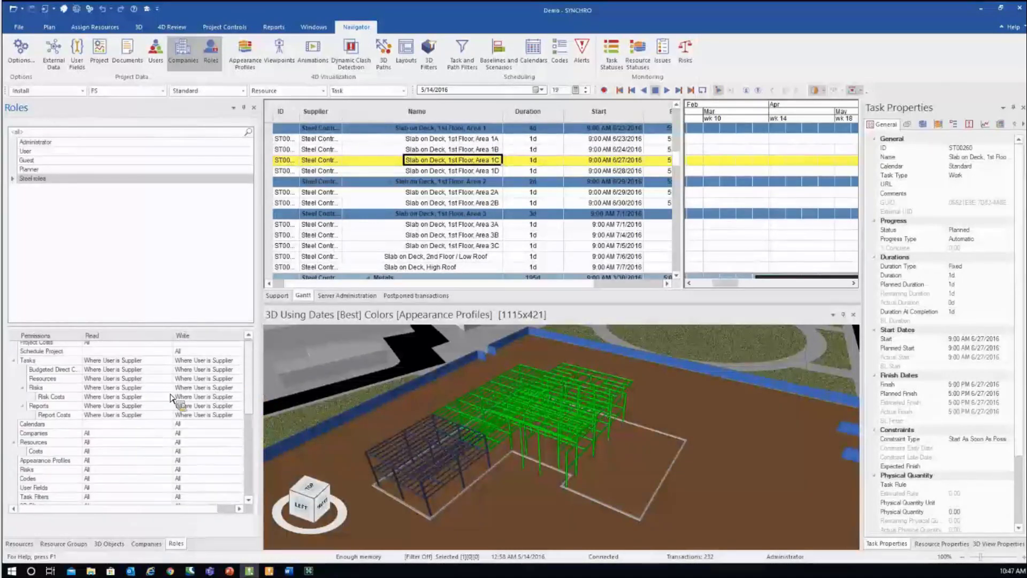
pyautogui.click(163, 447)
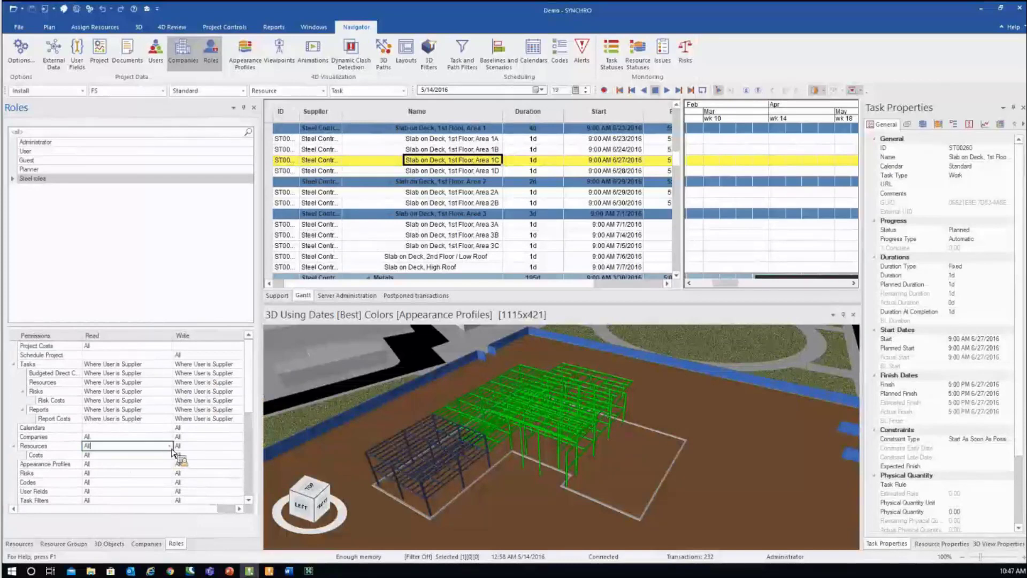
pyautogui.press('Down')
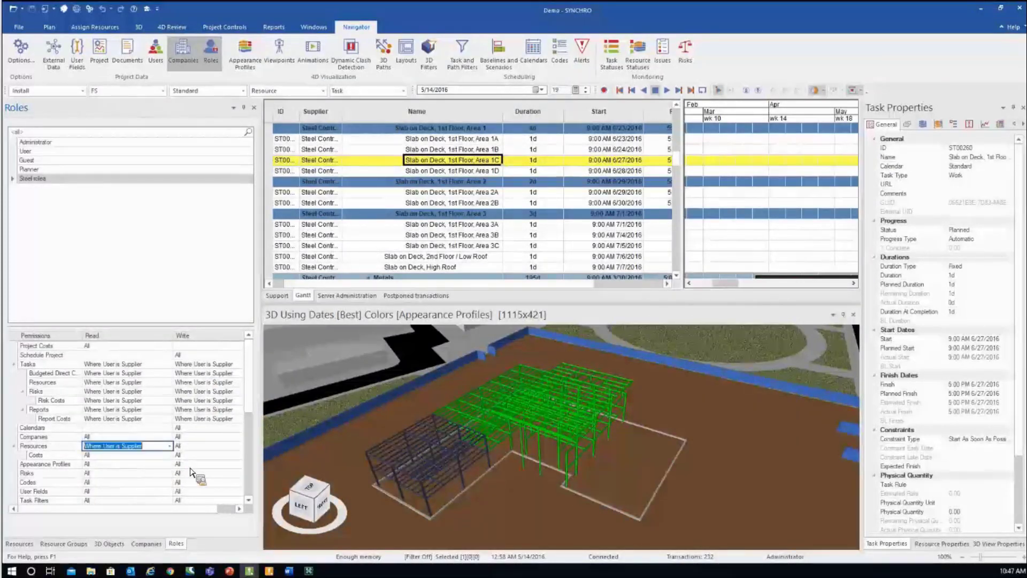
pyautogui.press('Return')
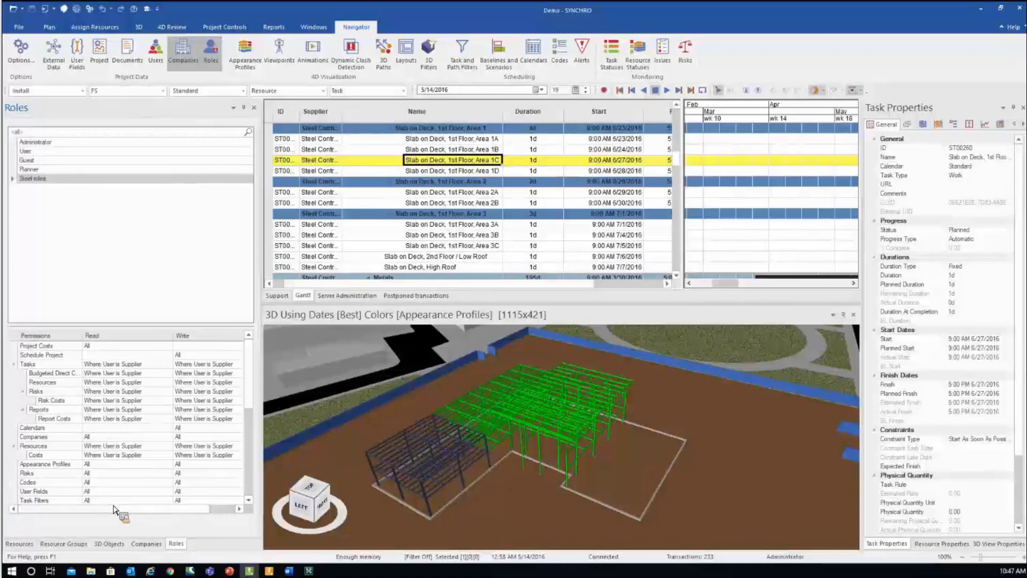
pyautogui.click(152, 250)
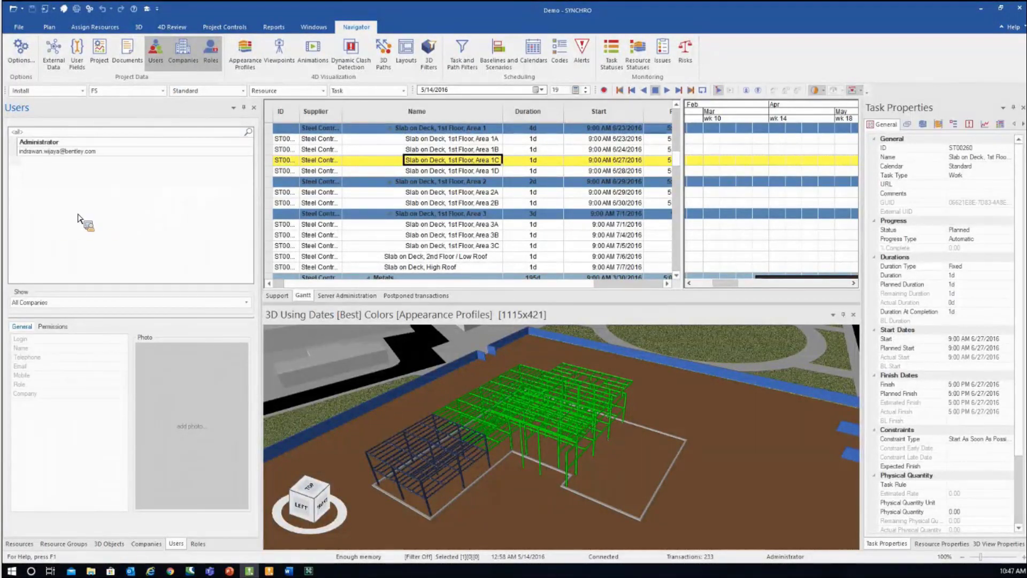
# - Add a steel user login with role Steel roles and company Steel Contractor
pyautogui.rightClick(101, 224)
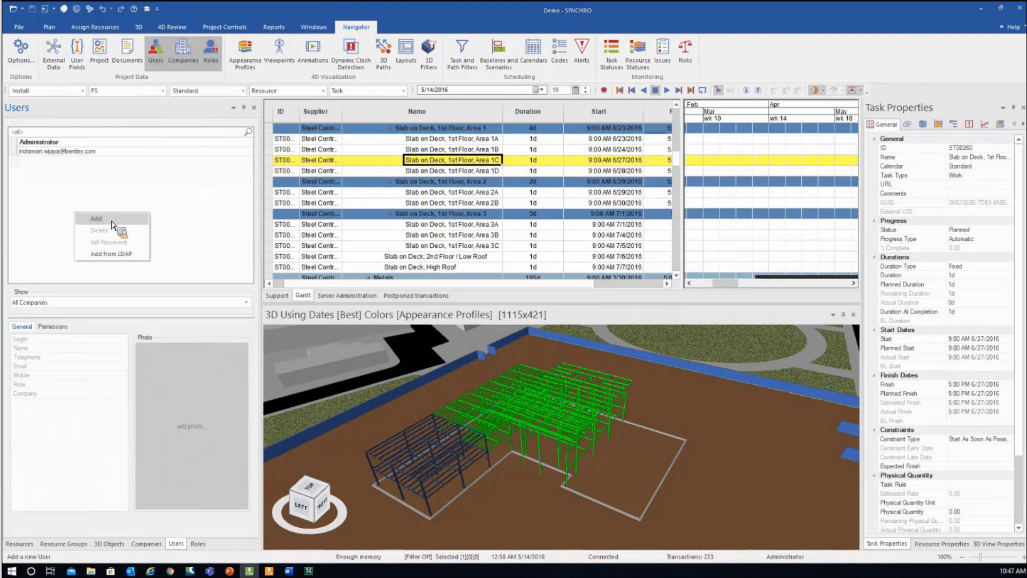
pyautogui.click(97, 218)
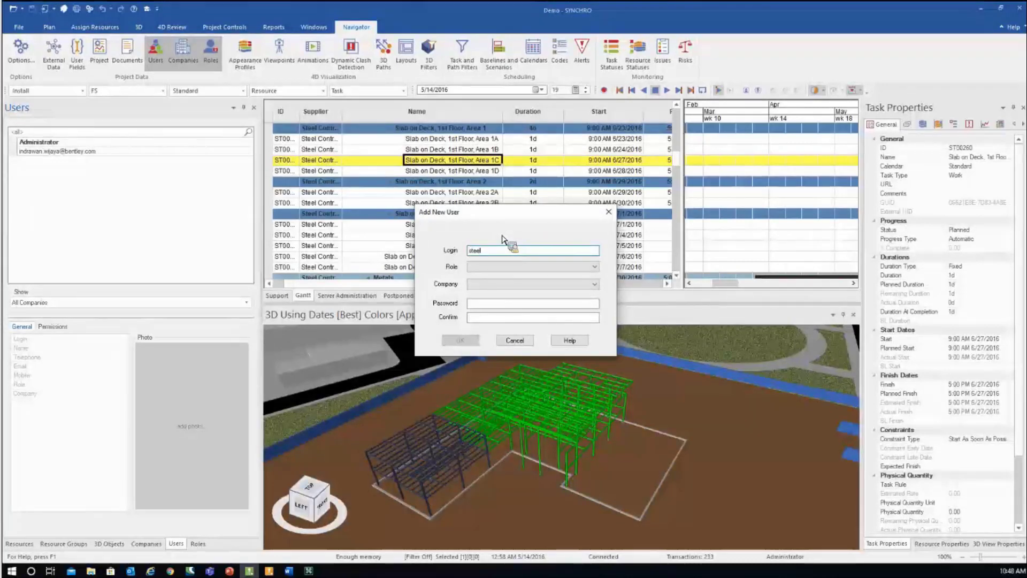
pyautogui.write('steel user')
pyautogui.click(535, 268)
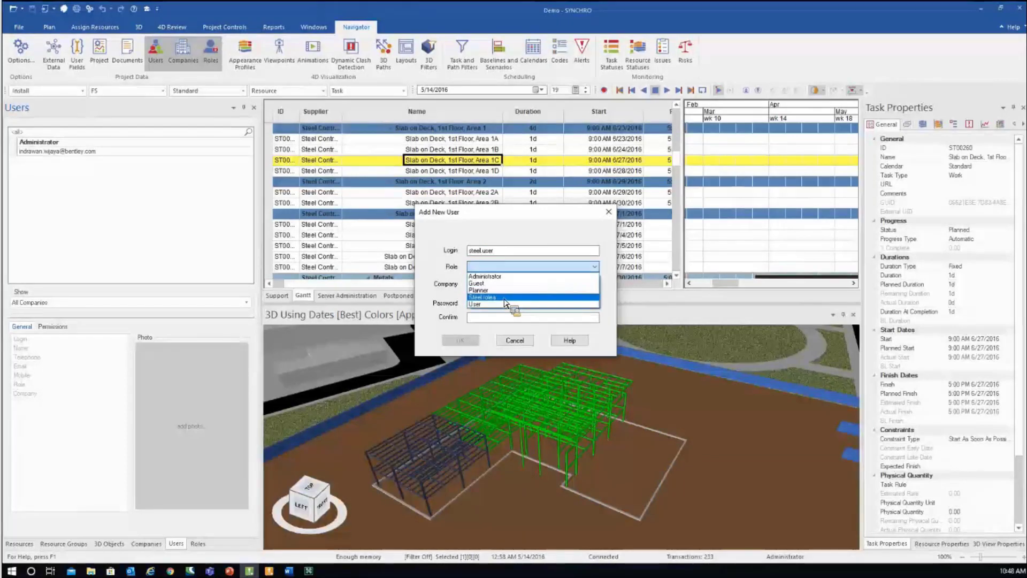
pyautogui.click(489, 297)
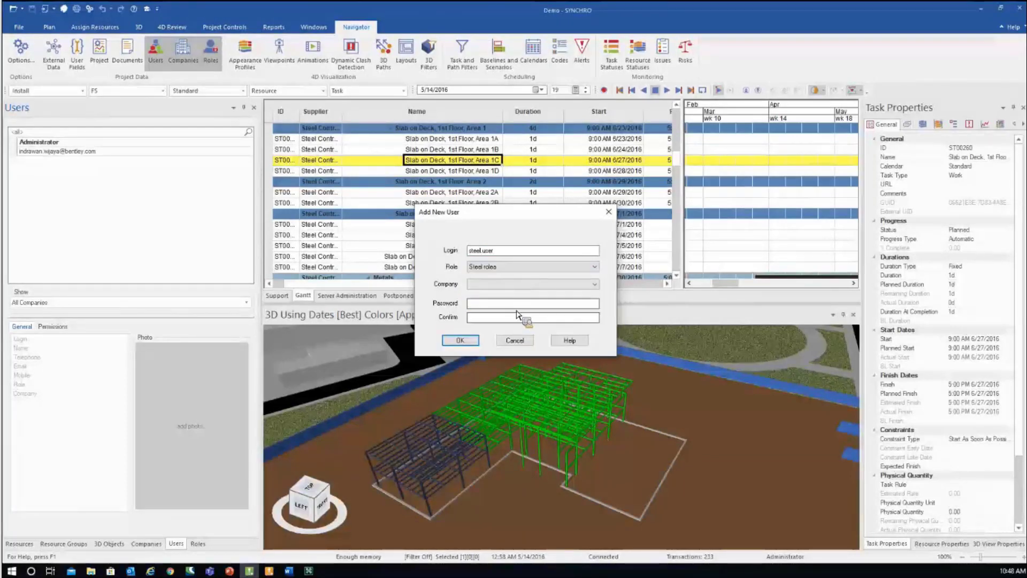
pyautogui.click(541, 284)
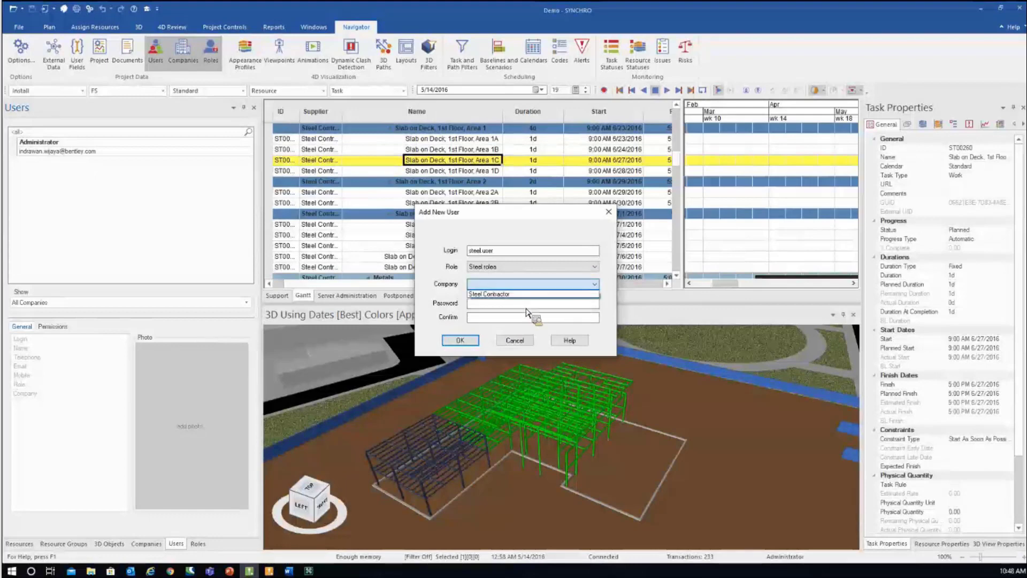
pyautogui.click(483, 329)
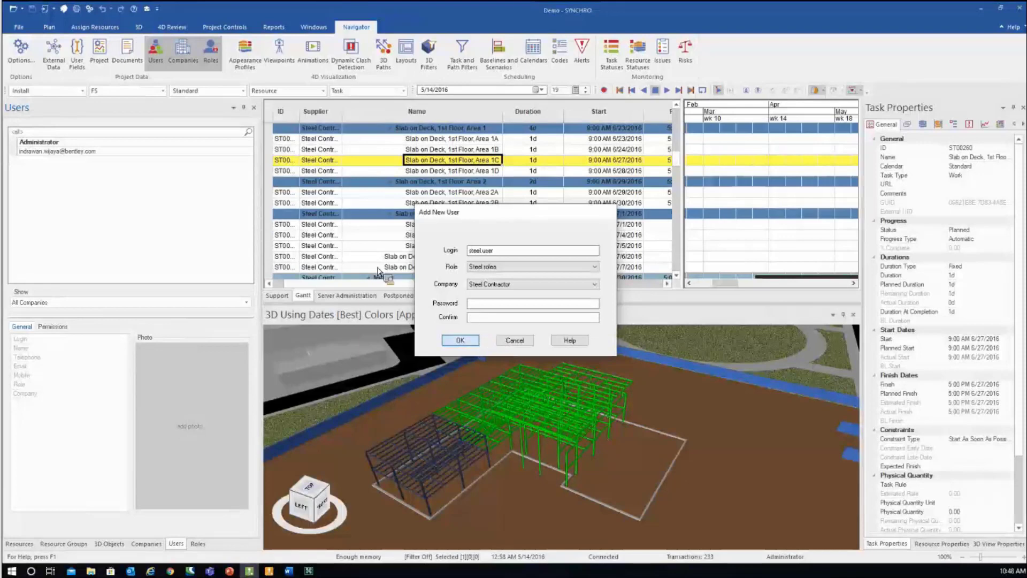
pyautogui.press('Return')
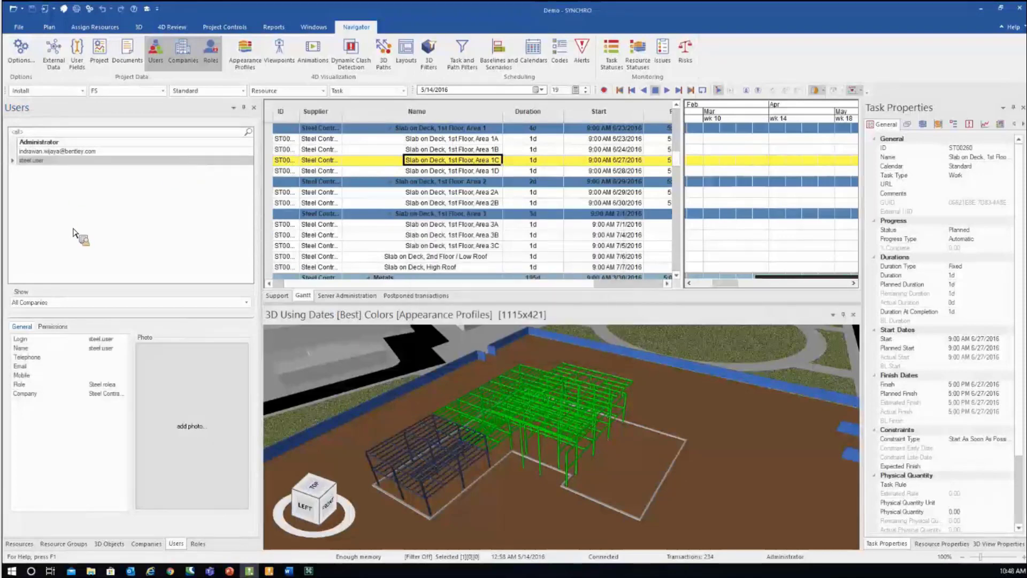
pyautogui.moveTo(73, 233); pyautogui.dragTo(198, 258)
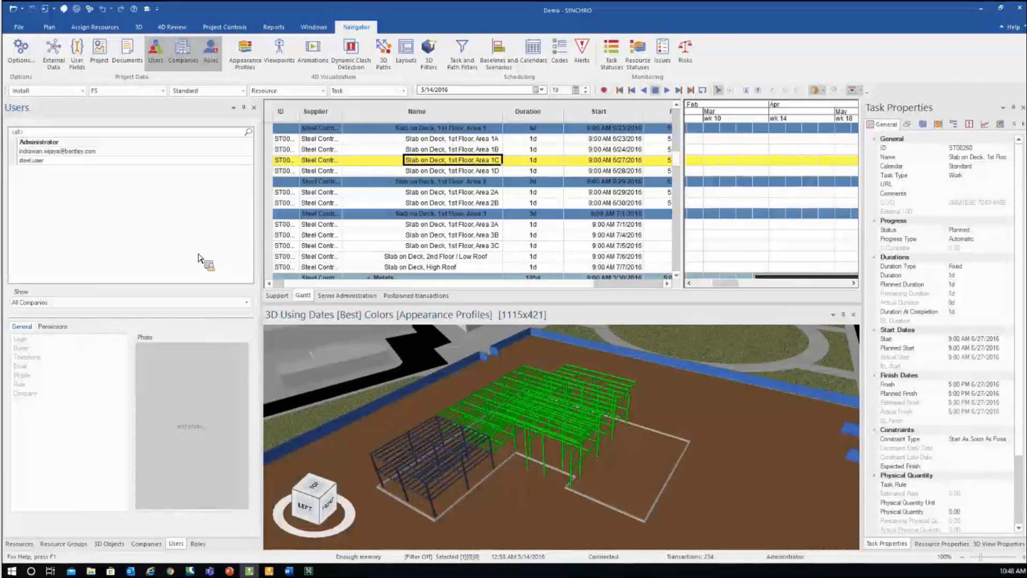
pyautogui.moveTo(198, 258); pyautogui.dragTo(76, 75)
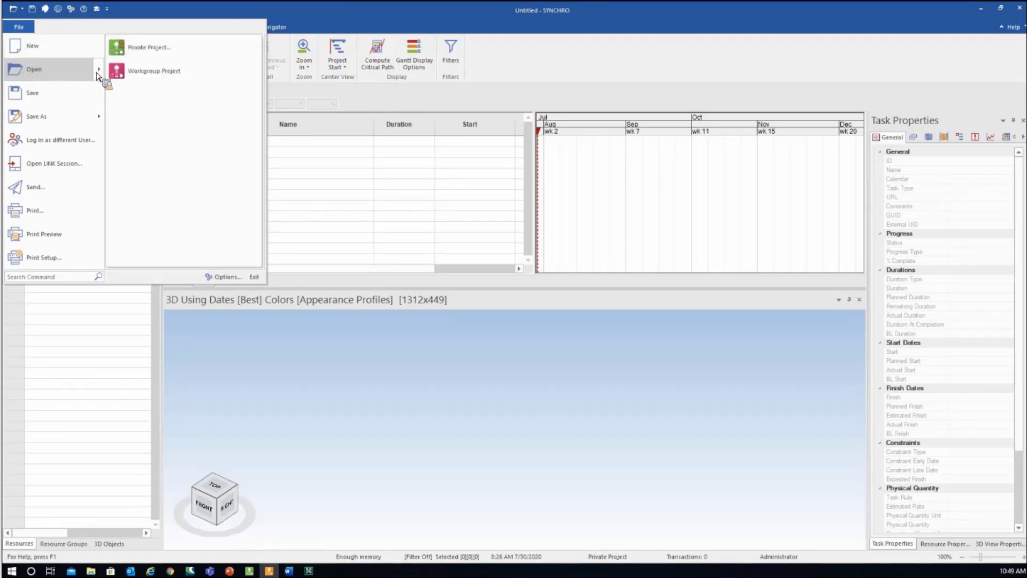
# - Open the Demo workgroup project as the steel user, discarding the Untitled project without saving
pyautogui.press('Down')
pyautogui.press('Return')
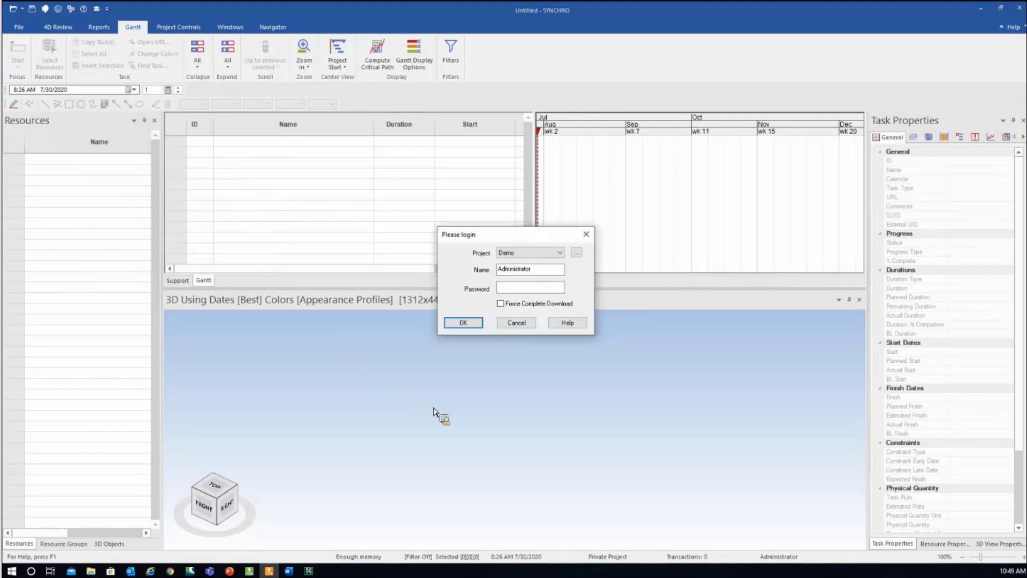
pyautogui.click(577, 252)
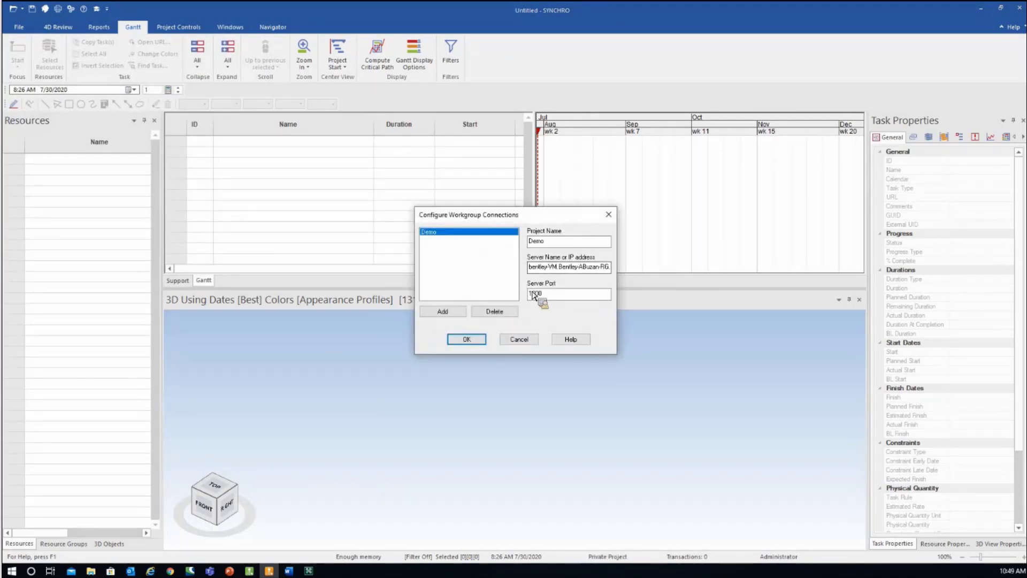
pyautogui.click(481, 343)
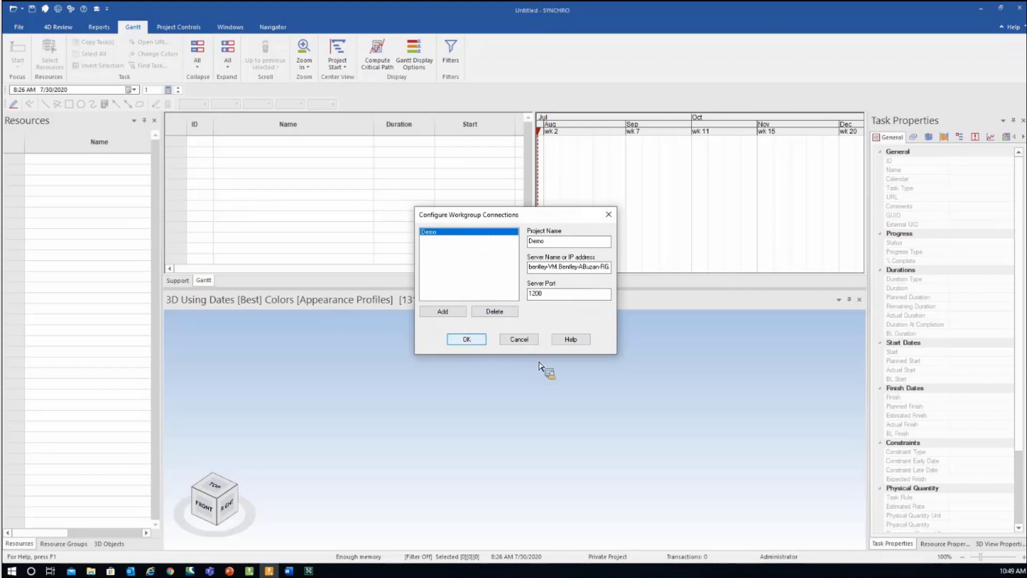
pyautogui.doubleClick(503, 269)
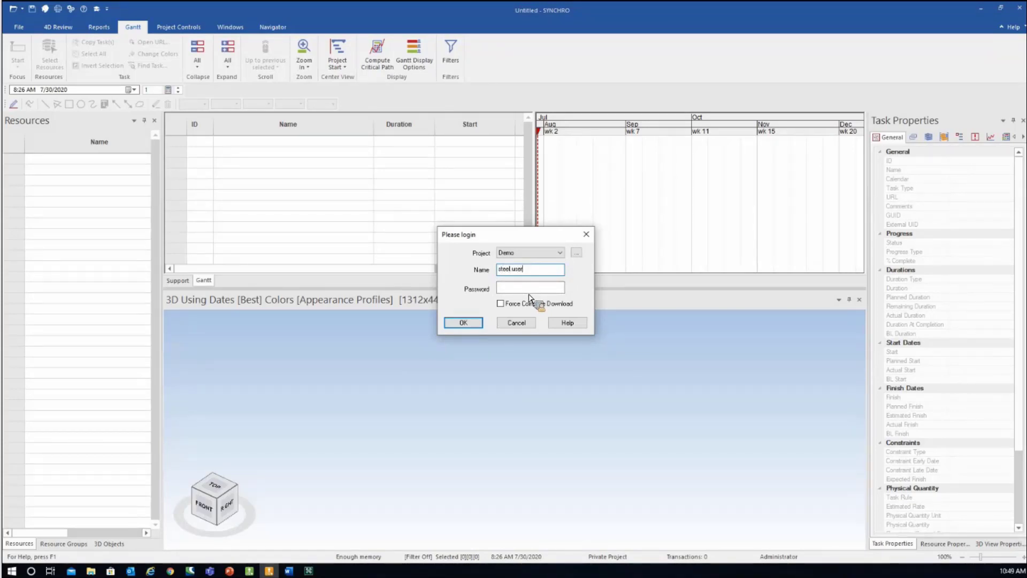
pyautogui.click(472, 325)
pyautogui.click(518, 311)
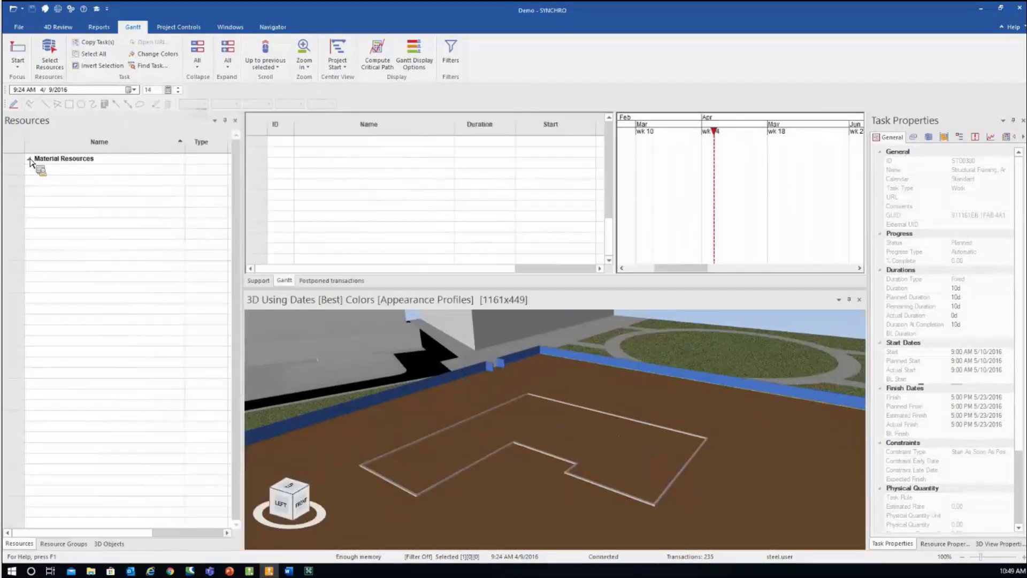
# - Collapse Material Resources and show the project roles list in the administrator's window
pyautogui.click(30, 159)
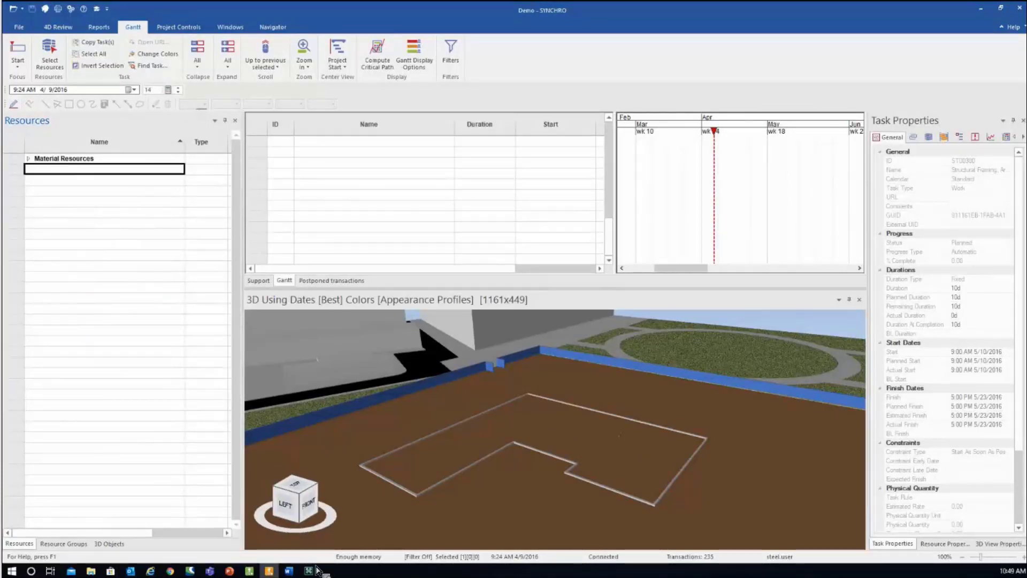
pyautogui.click(249, 571)
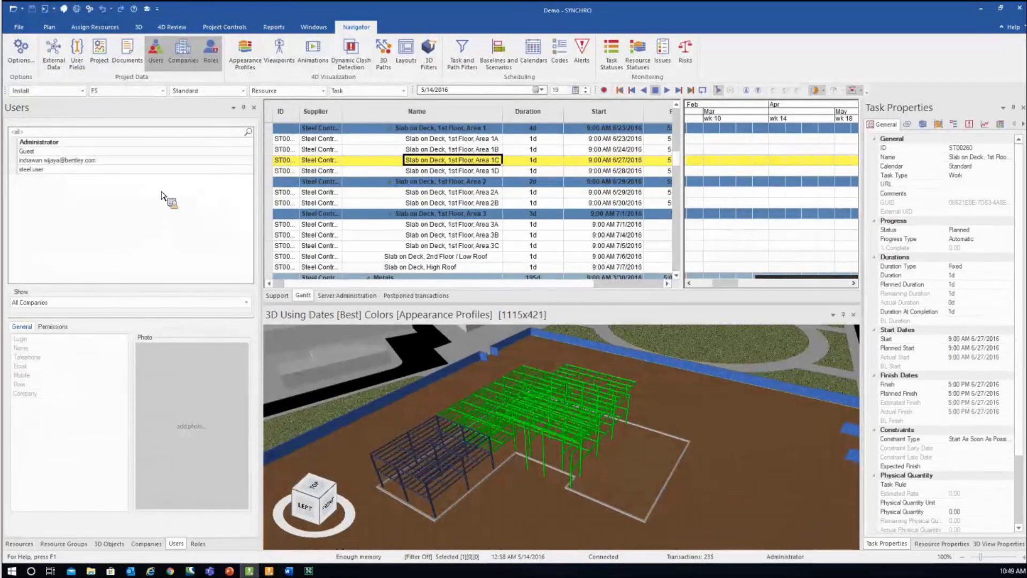
pyautogui.click(211, 62)
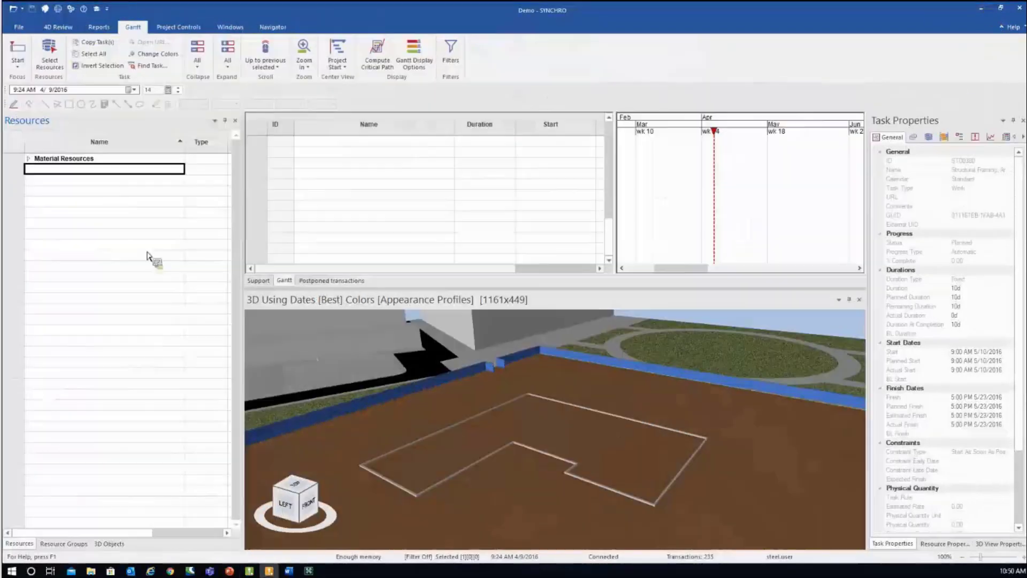
pyautogui.moveTo(83, 188); pyautogui.dragTo(662, 298)
# - Scroll the Gantt grid, zoom the 3D view and move the time focus to 7/1/2016
pyautogui.scroll(-1, 371, 351)
pyautogui.scroll(3, 368, 354)
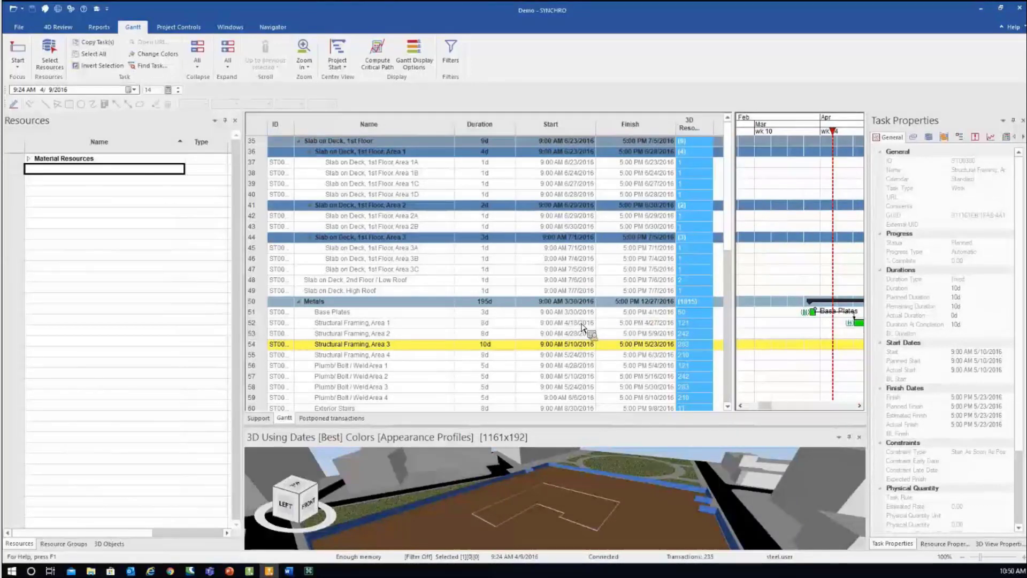
pyautogui.moveTo(583, 327)
pyautogui.mouseDown()
pyautogui.moveTo(531, 319)
pyautogui.moveTo(499, 222)
pyautogui.moveTo(324, 258)
pyautogui.moveTo(330, 312)
pyautogui.moveTo(348, 321)
pyautogui.moveTo(384, 308)
pyautogui.moveTo(393, 244)
pyautogui.moveTo(418, 240)
pyautogui.moveTo(404, 280)
pyautogui.moveTo(345, 185)
pyautogui.moveTo(406, 346)
pyautogui.moveTo(375, 359)
pyautogui.moveTo(390, 352)
pyautogui.moveTo(508, 425)
pyautogui.moveTo(520, 314)
pyautogui.moveTo(491, 415)
pyautogui.moveTo(776, 83)
pyautogui.moveTo(741, 164)
pyautogui.moveTo(574, 170)
pyautogui.moveTo(685, 128)
pyautogui.moveTo(677, 134)
pyautogui.moveTo(803, 140)
pyautogui.moveTo(780, 129)
pyautogui.moveTo(830, 128)
pyautogui.mouseUp()
pyautogui.scroll(-1, 330, 312)
pyautogui.scroll(-1, 388, 267)
pyautogui.scroll(-1, 355, 217)
pyautogui.scroll(2, 375, 357)
pyautogui.scroll(1, 390, 353)
pyautogui.scroll(-3, 392, 361)
pyautogui.scroll(5, 539, 432)
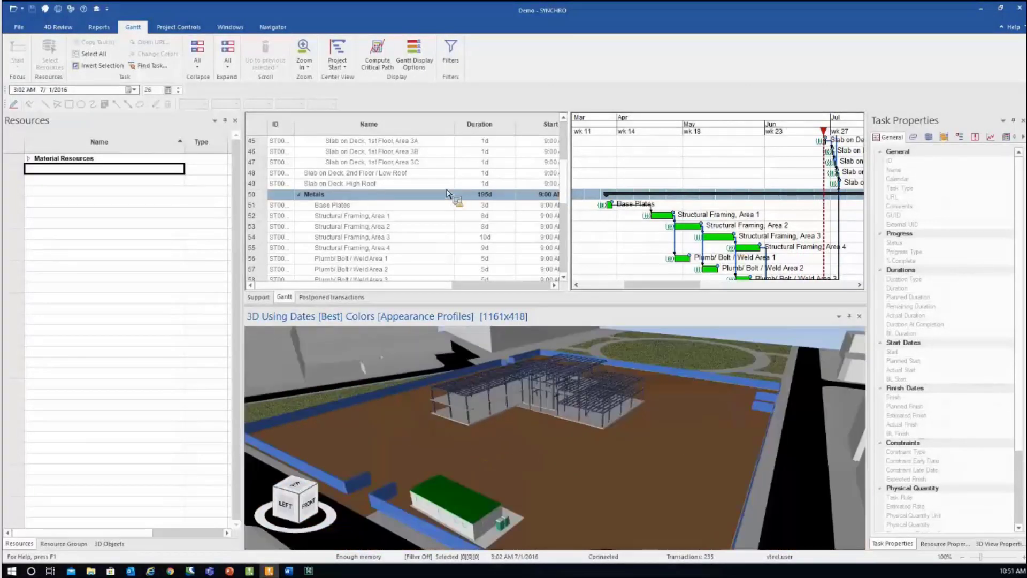
pyautogui.moveTo(570, 180); pyautogui.dragTo(823, 75)
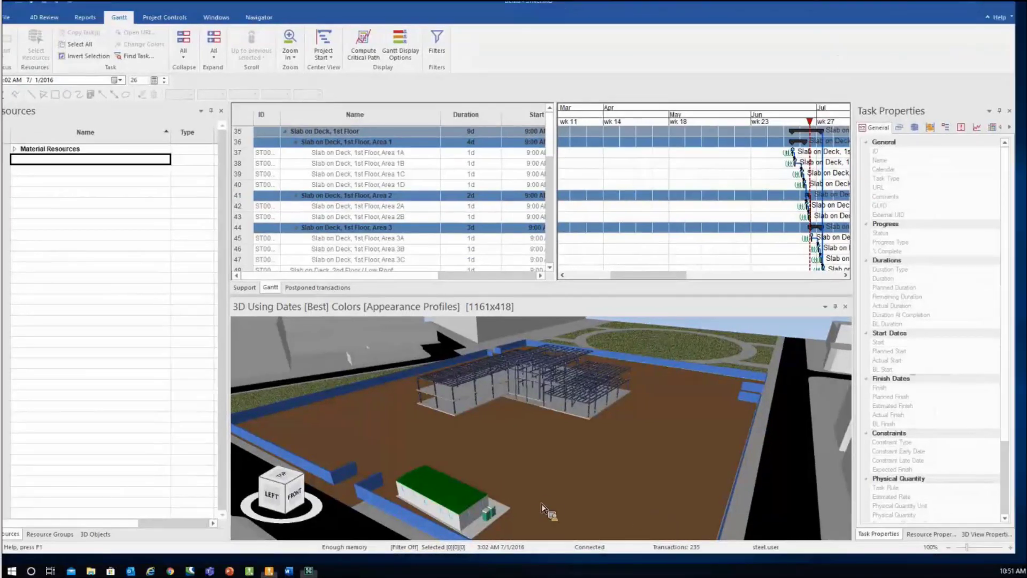
# - Bring back the administrator's window and select the Steel roles role
pyautogui.click(309, 570)
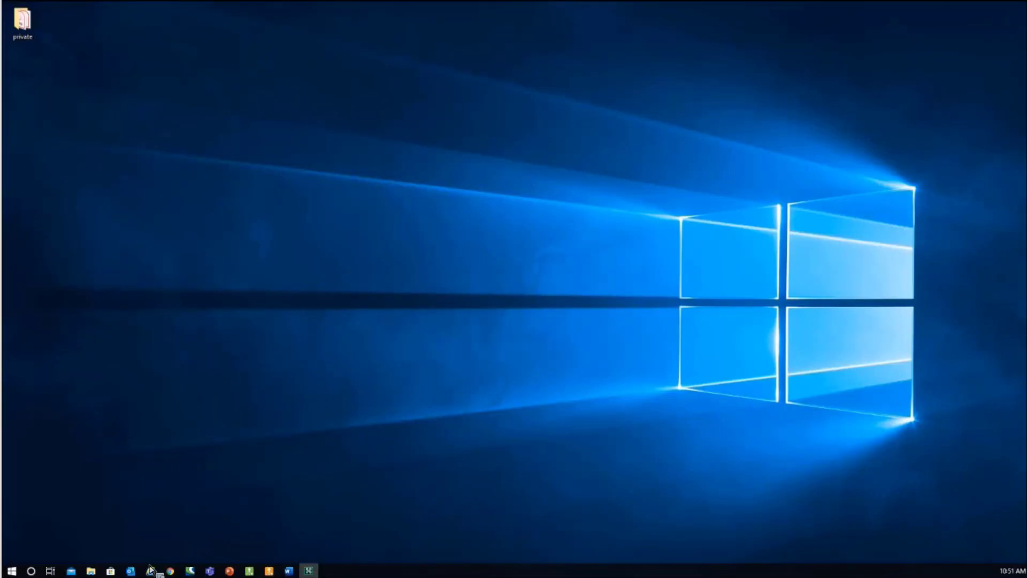
pyautogui.moveTo(249, 570); pyautogui.dragTo(61, 186)
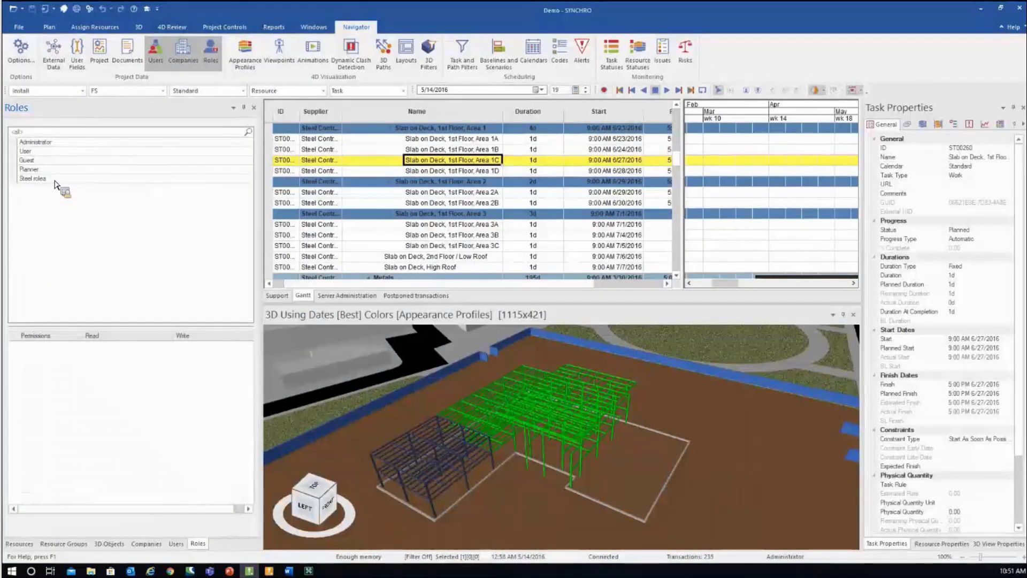
pyautogui.moveTo(55, 188); pyautogui.dragTo(22, 167)
pyautogui.moveTo(63, 227); pyautogui.dragTo(44, 188)
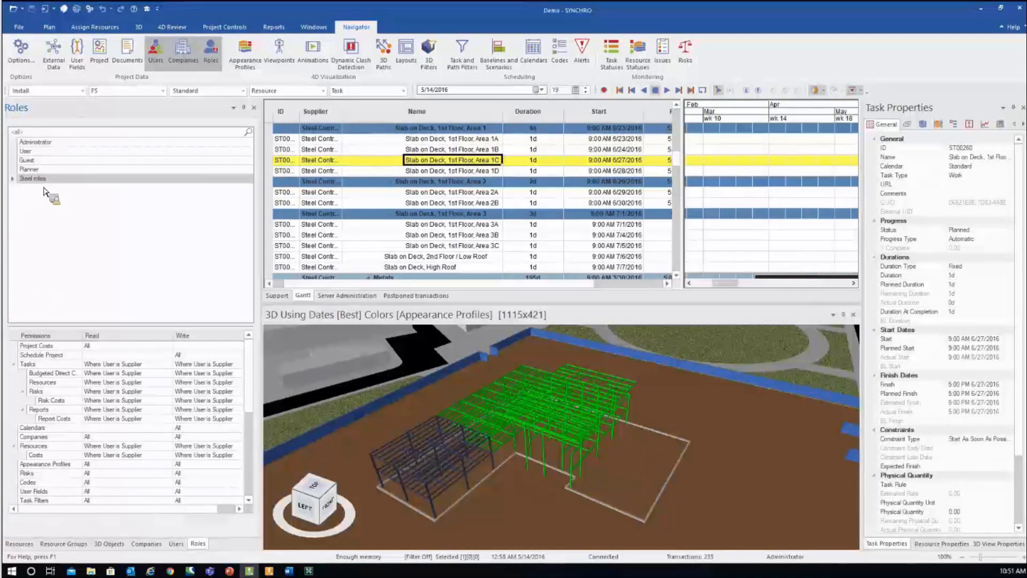
# - Set Steel roles' Tasks read and write permissions to All
pyautogui.moveTo(140, 368); pyautogui.dragTo(160, 376)
pyautogui.moveTo(404, 194); pyautogui.dragTo(150, 381)
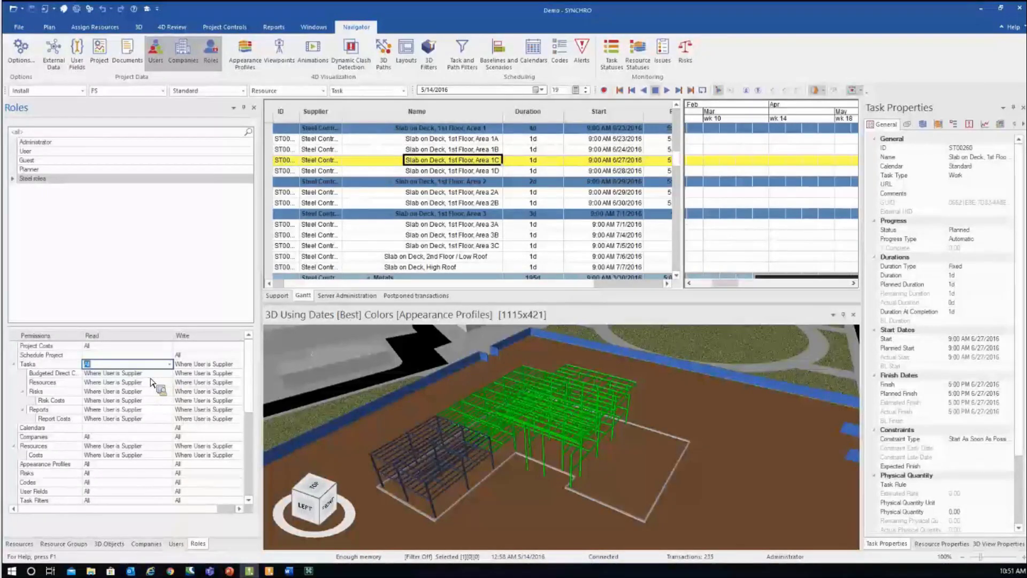
pyautogui.click(239, 368)
pyautogui.click(240, 365)
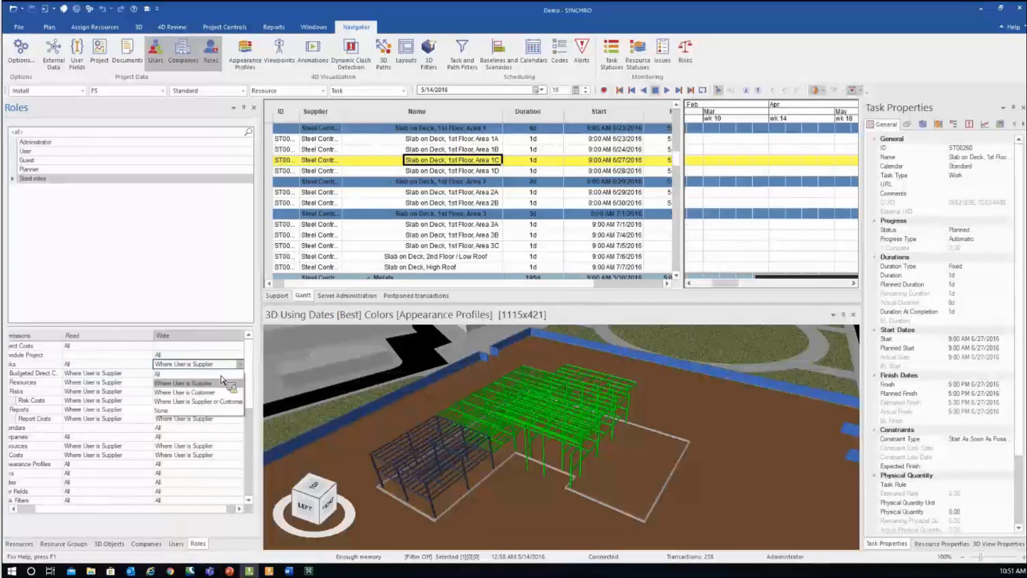
pyautogui.click(110, 408)
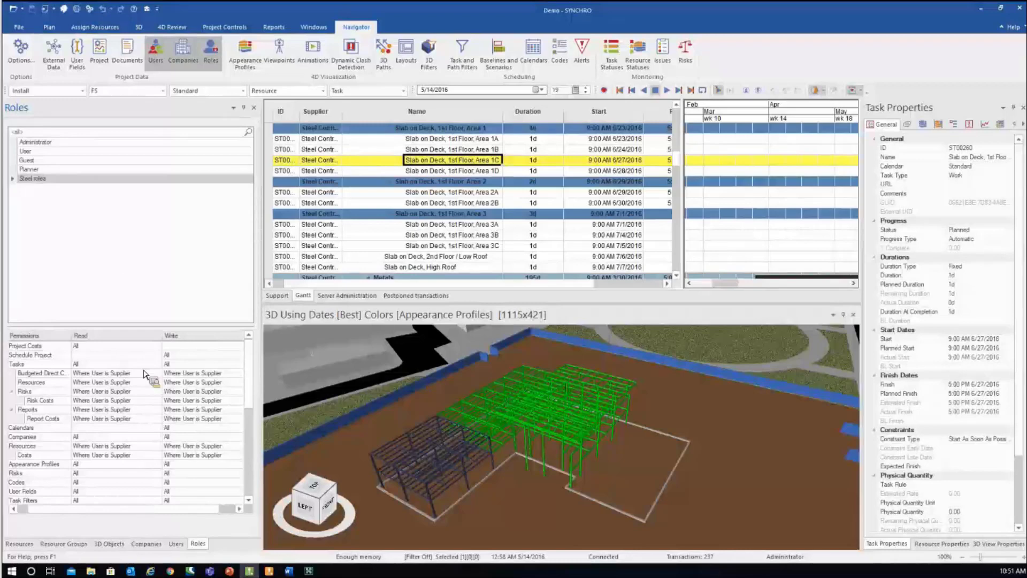
pyautogui.click(270, 572)
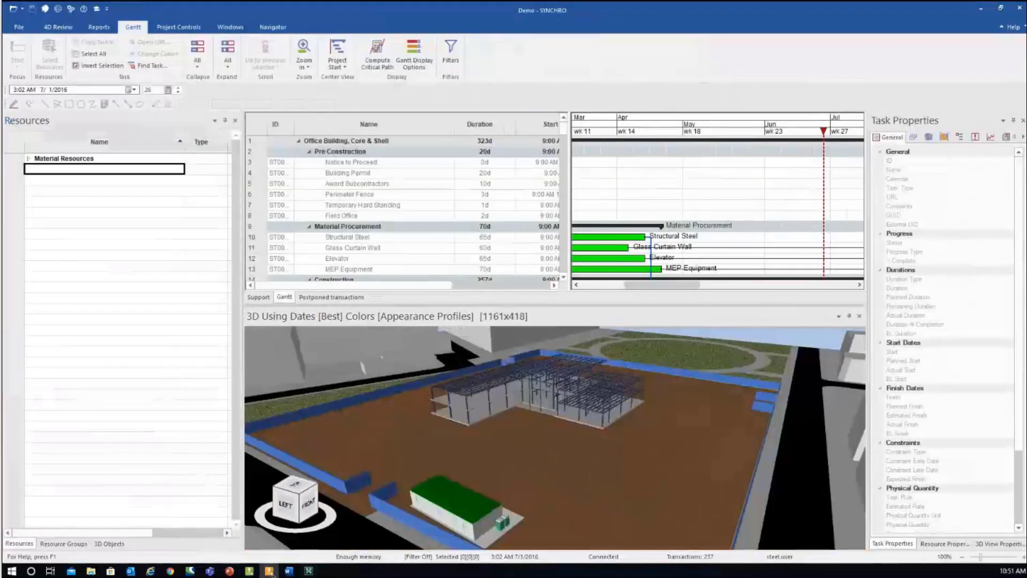
# - Widen the steel user's task table to reveal Start and Finish dates for every task
pyautogui.moveTo(575, 213); pyautogui.dragTo(668, 220)
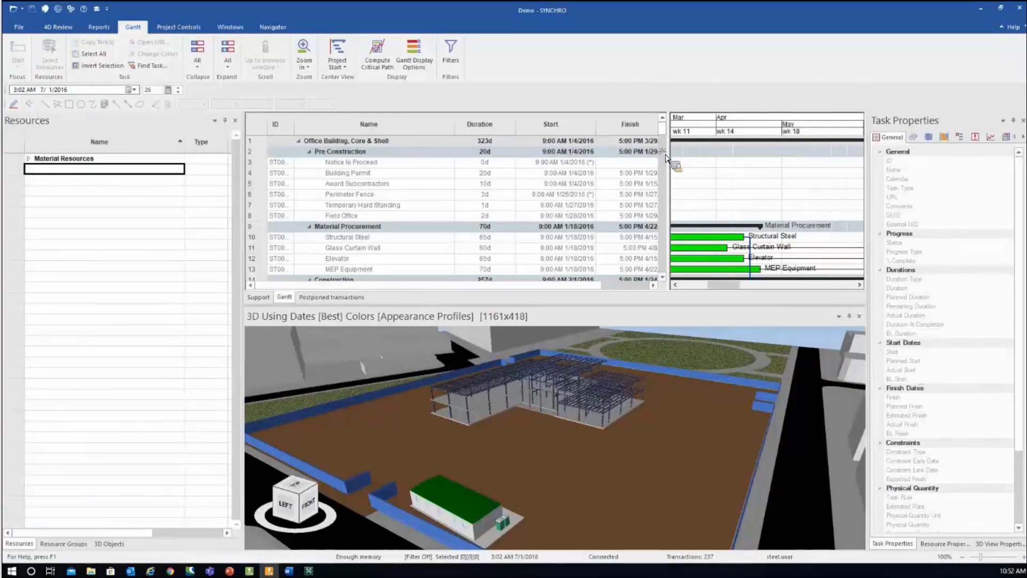
pyautogui.scroll(-15, 666, 156)
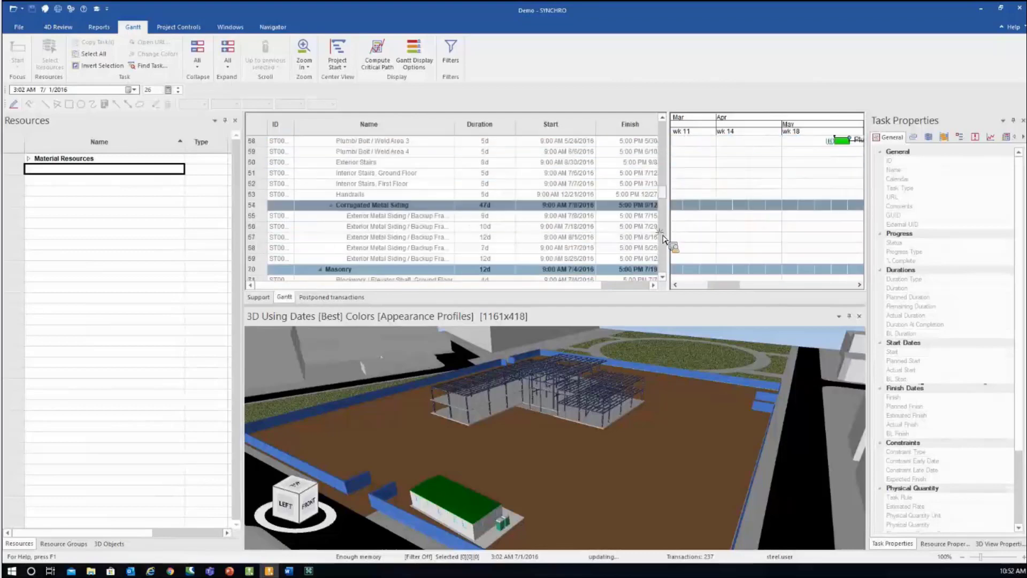
pyautogui.scroll(15, 663, 239)
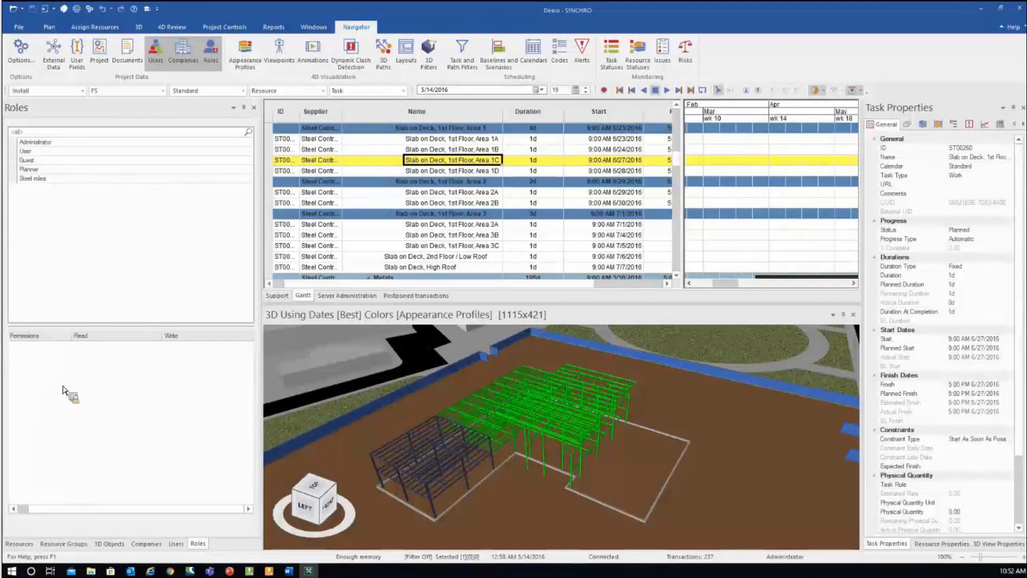
# - Display the server's connected clients list
pyautogui.click(347, 295)
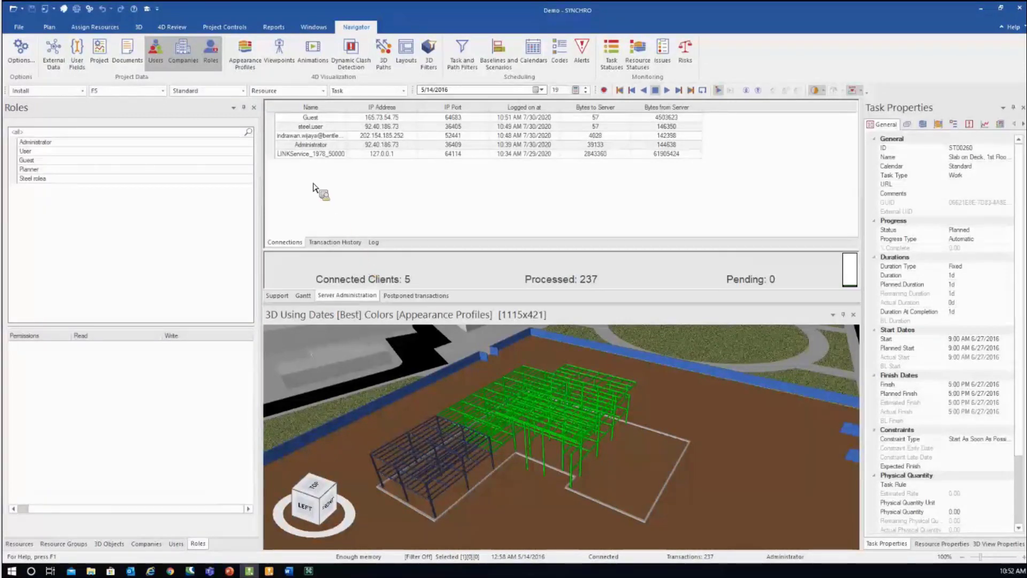
pyautogui.moveTo(314, 119); pyautogui.dragTo(240, 369)
pyautogui.click(240, 369)
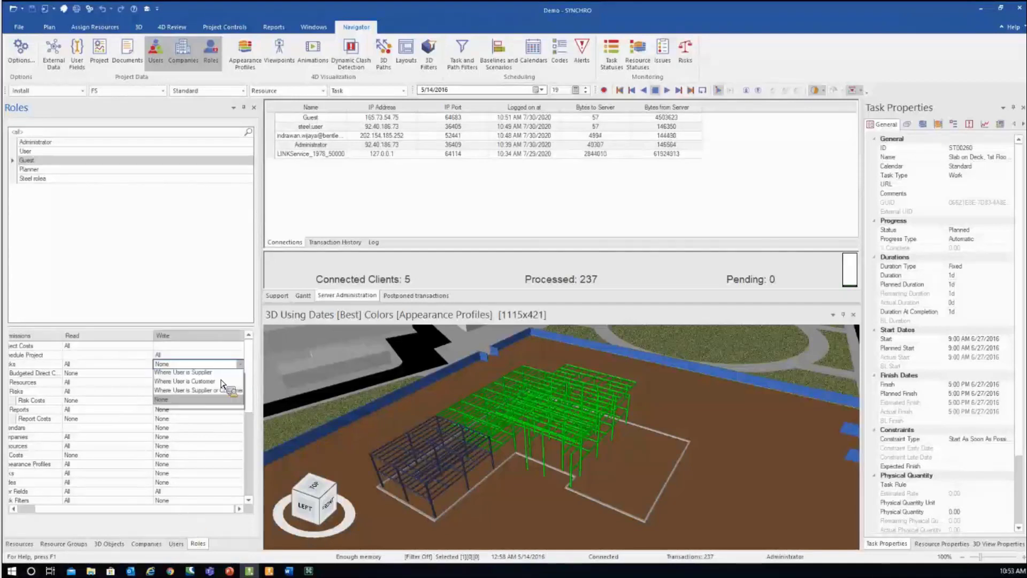
pyautogui.click(164, 232)
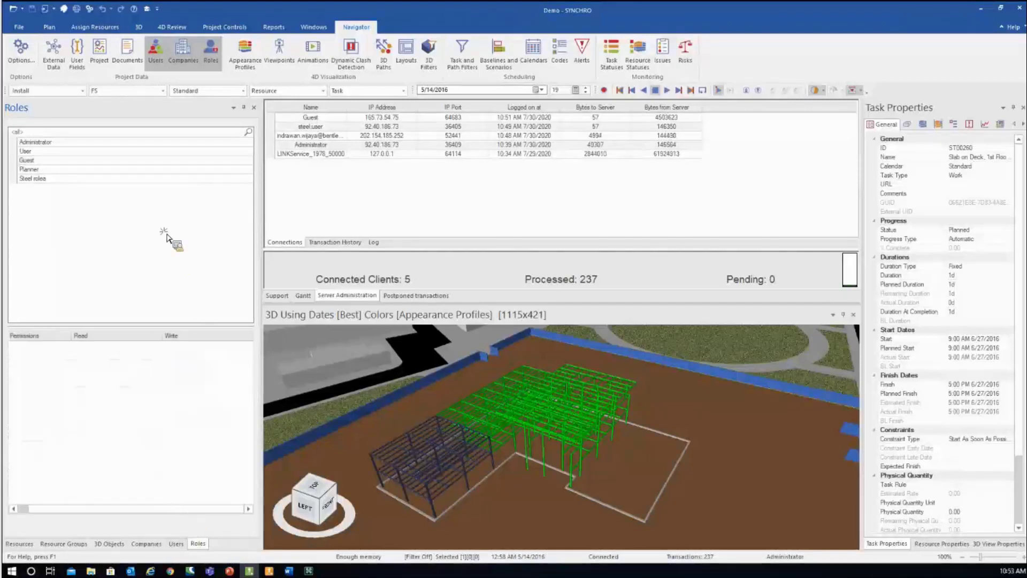
# - Select the Guest role and set its Tasks write permission to All
pyautogui.click(48, 163)
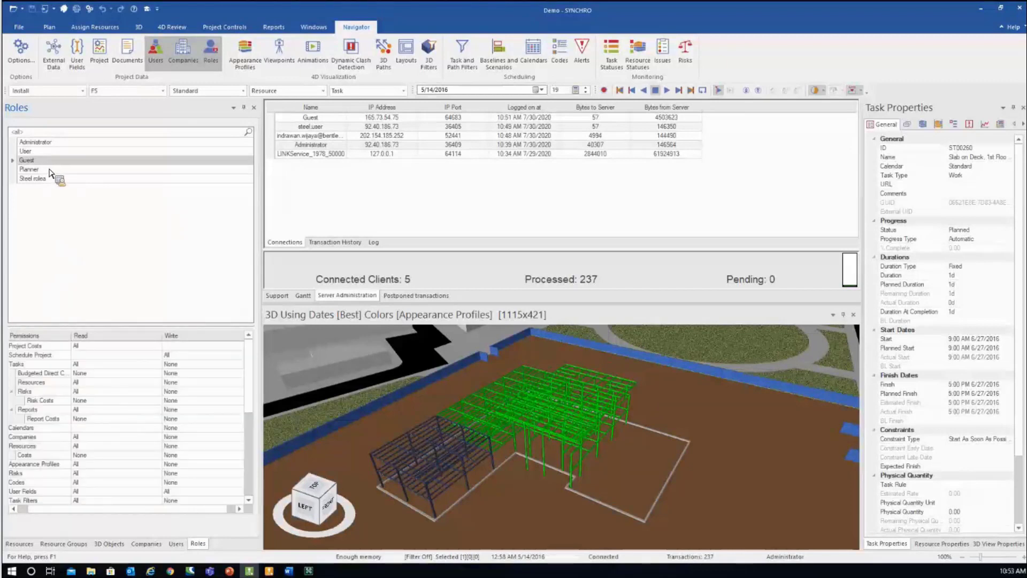
pyautogui.click(237, 366)
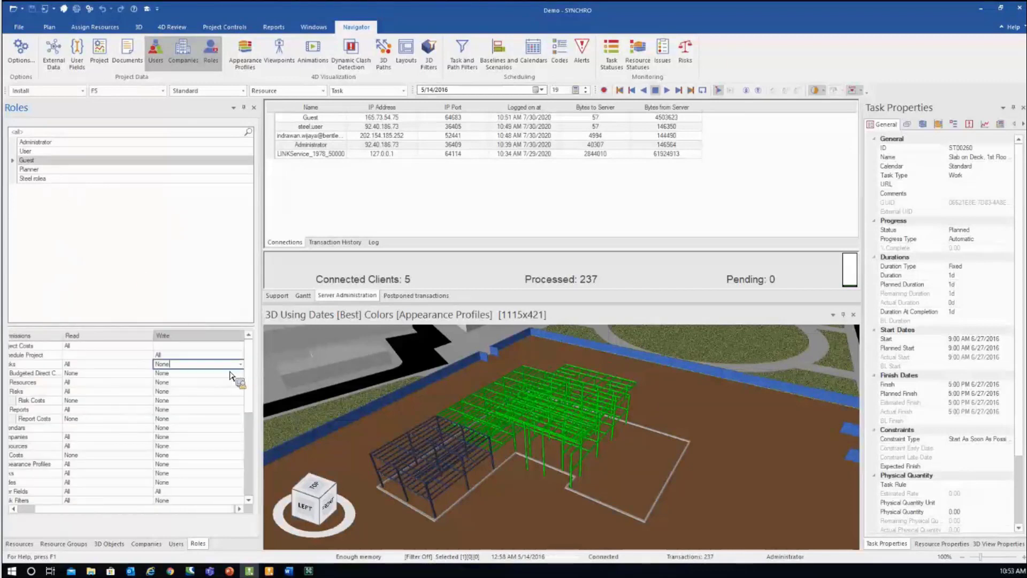
pyautogui.click(204, 383)
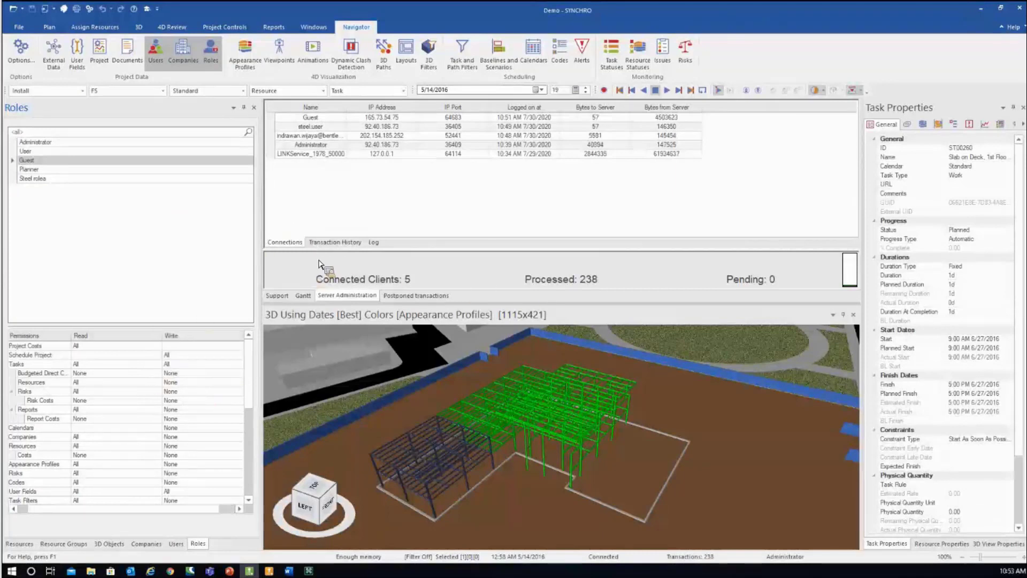
# - Return to the Gantt schedule and bring the Slab on Grade and Slab on Deck task rows into view
pyautogui.click(303, 296)
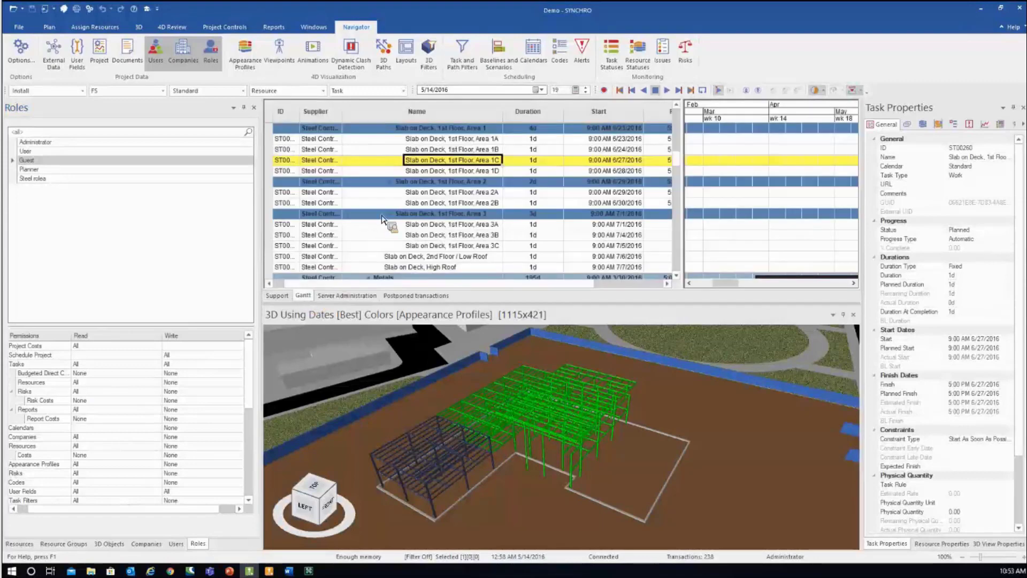
pyautogui.scroll(6, 380, 220)
pyautogui.scroll(-4, 387, 216)
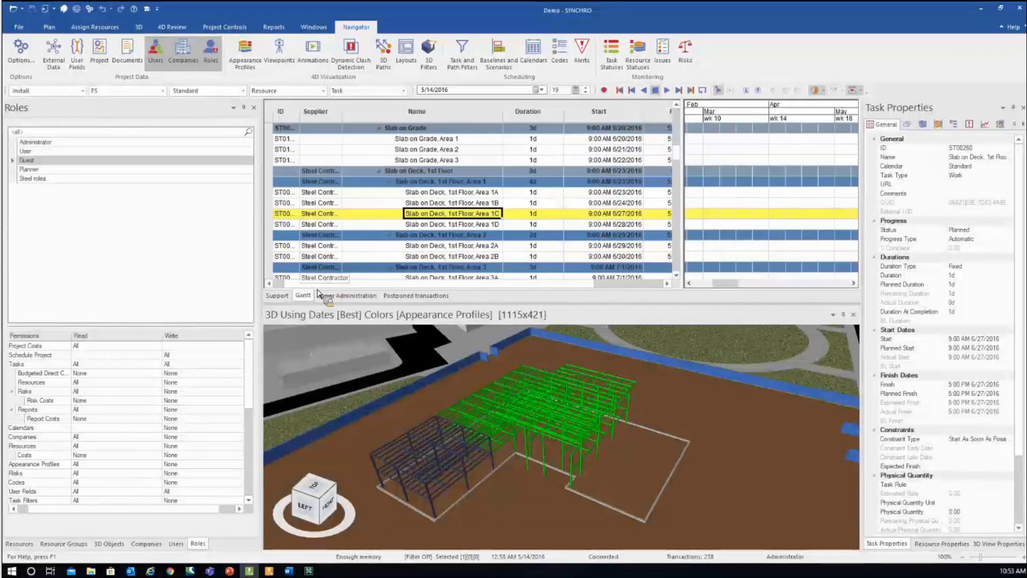
pyautogui.hscroll(-1, 291, 227)
pyautogui.moveTo(282, 221); pyautogui.dragTo(454, 223)
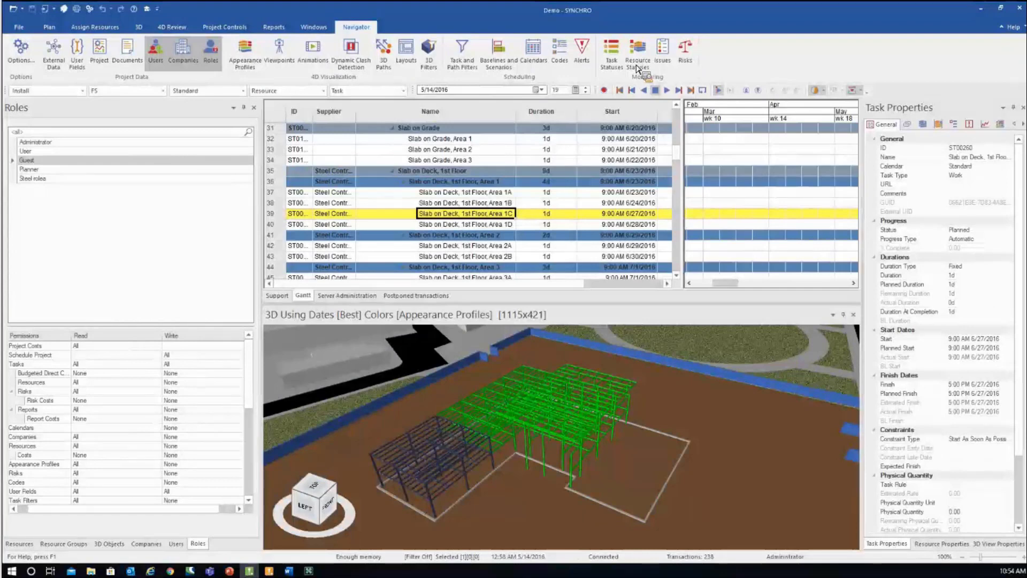
pyautogui.moveTo(637, 69); pyautogui.dragTo(16, 531)
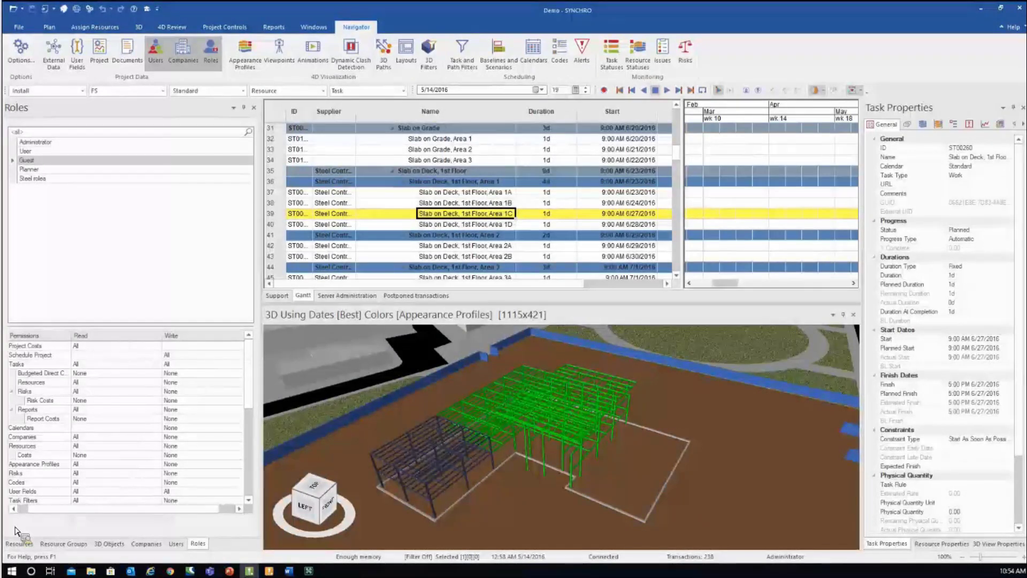